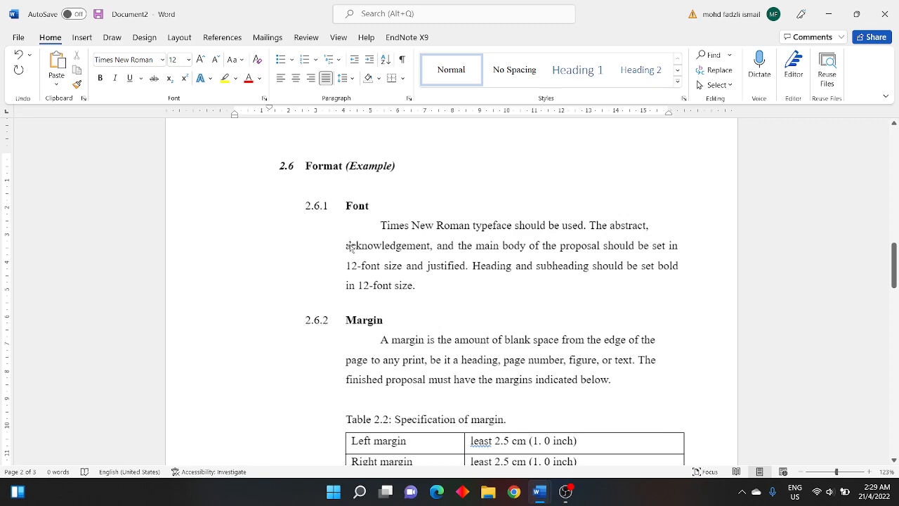
# Review the section 2.6 format requirements for font, margin, line spacing, pagination, tables and figures, and citation style.
pyautogui.scroll(-2, 350, 246)
pyautogui.scroll(-3, 335, 243)
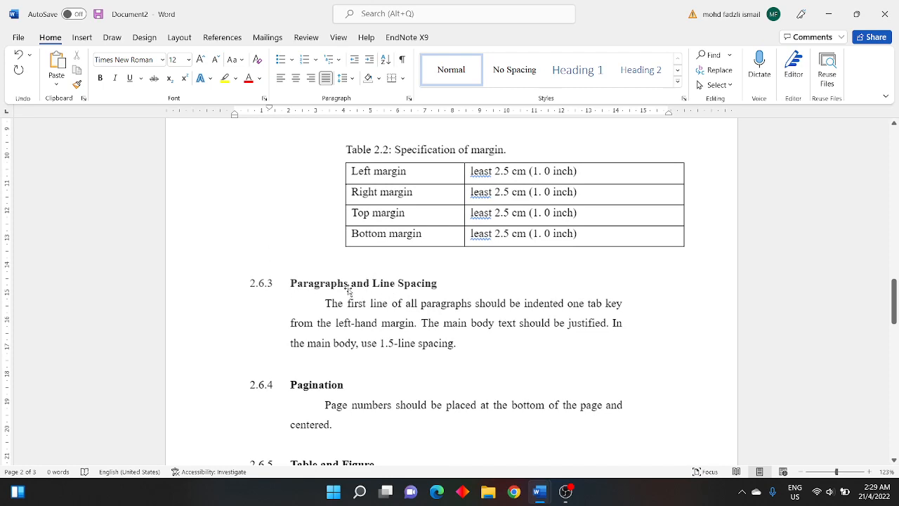
pyautogui.scroll(-2, 288, 302)
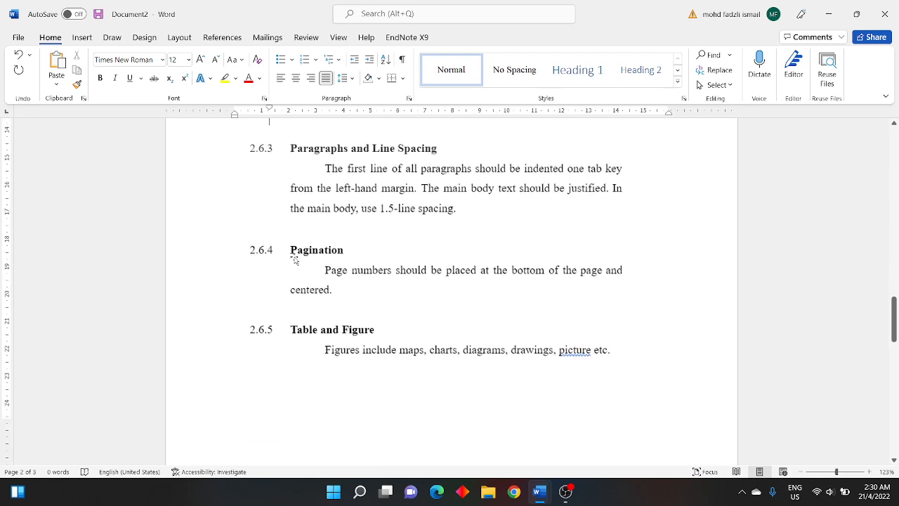
pyautogui.scroll(-1, 315, 302)
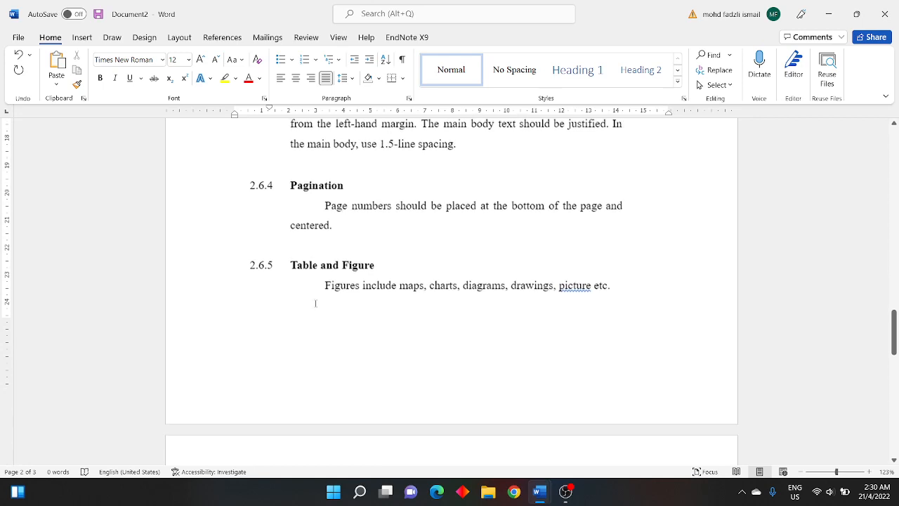
pyautogui.scroll(-1, 315, 304)
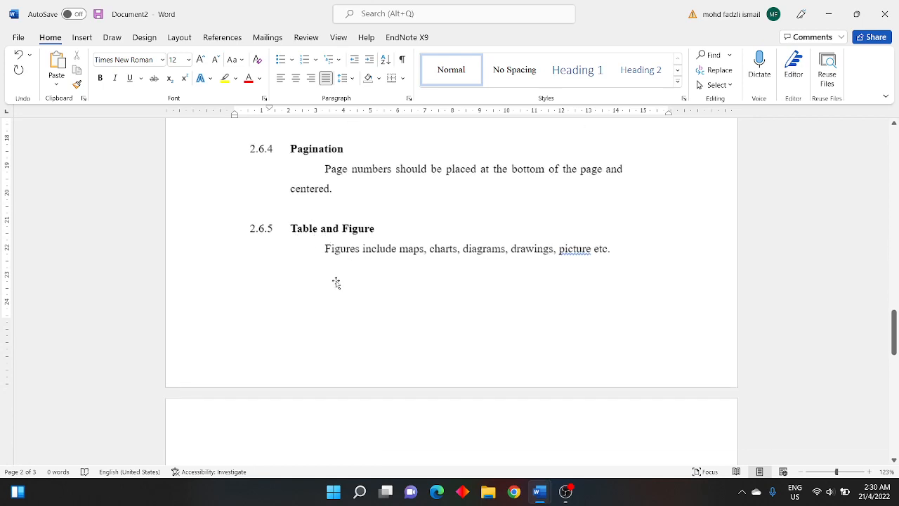
pyautogui.scroll(-8, 336, 282)
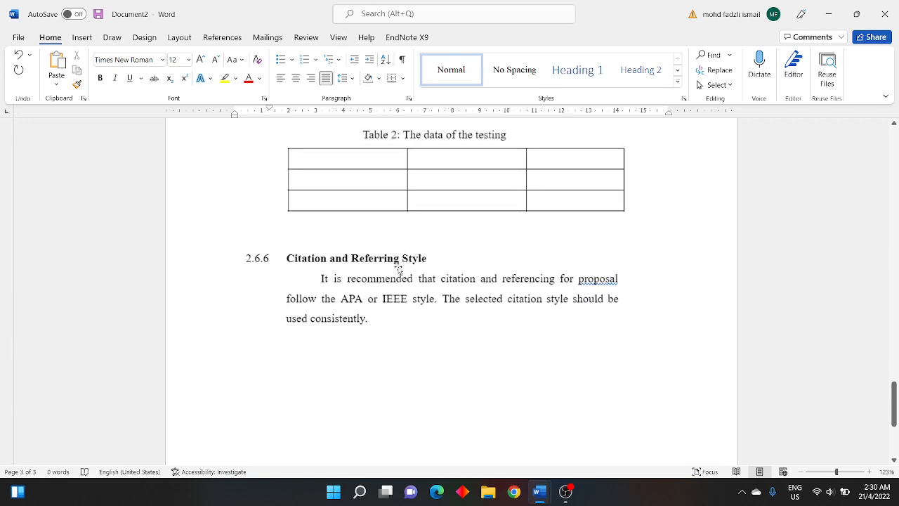
pyautogui.scroll(12, 396, 243)
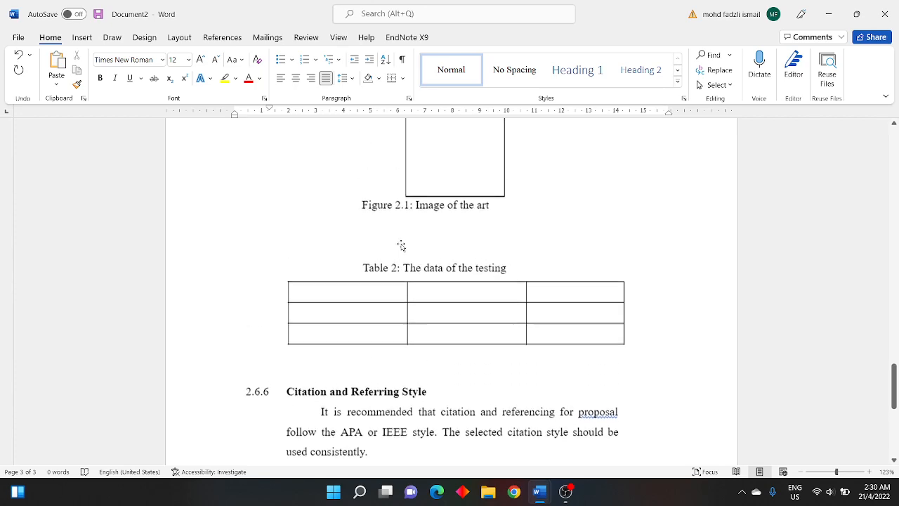
pyautogui.scroll(9, 402, 256)
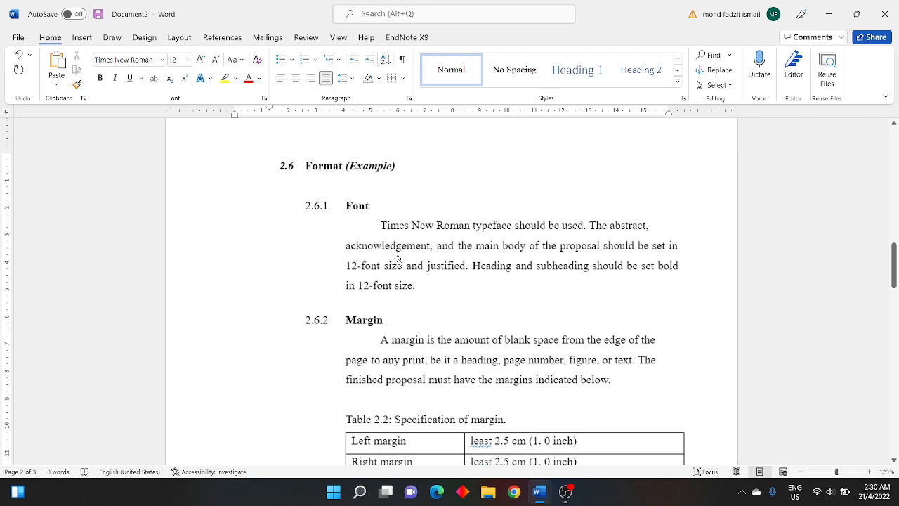
pyautogui.scroll(2, 398, 257)
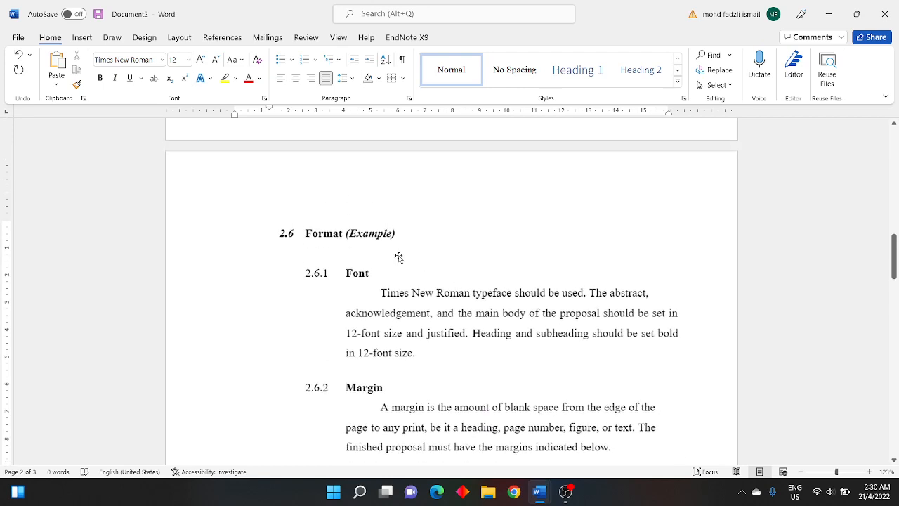
pyautogui.scroll(3, 398, 261)
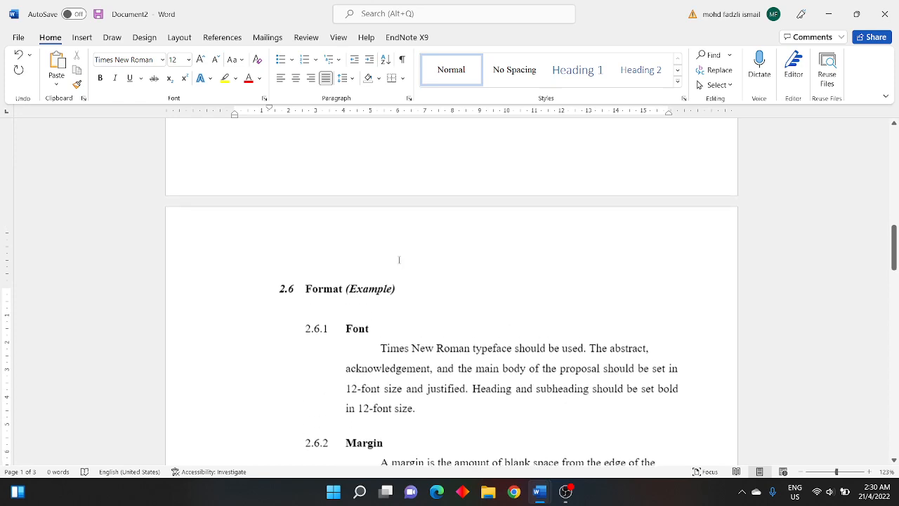
pyautogui.scroll(8, 399, 259)
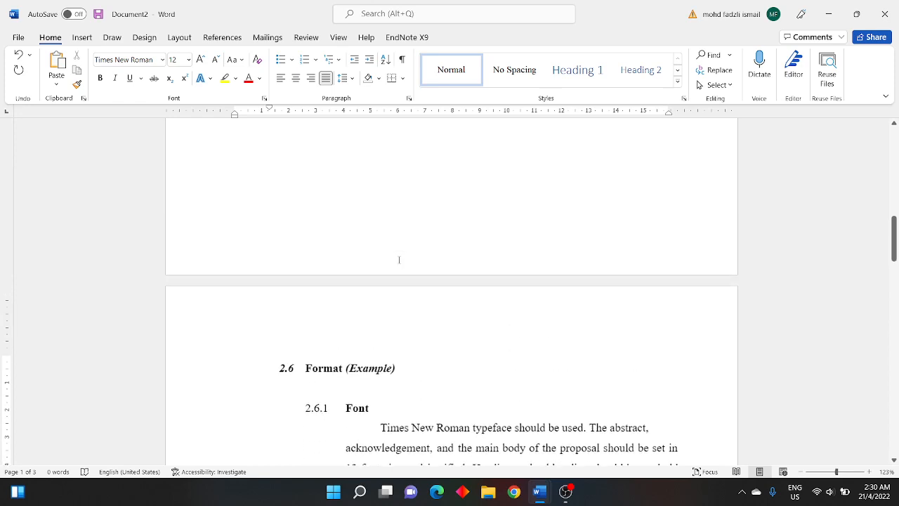
pyautogui.scroll(10, 399, 260)
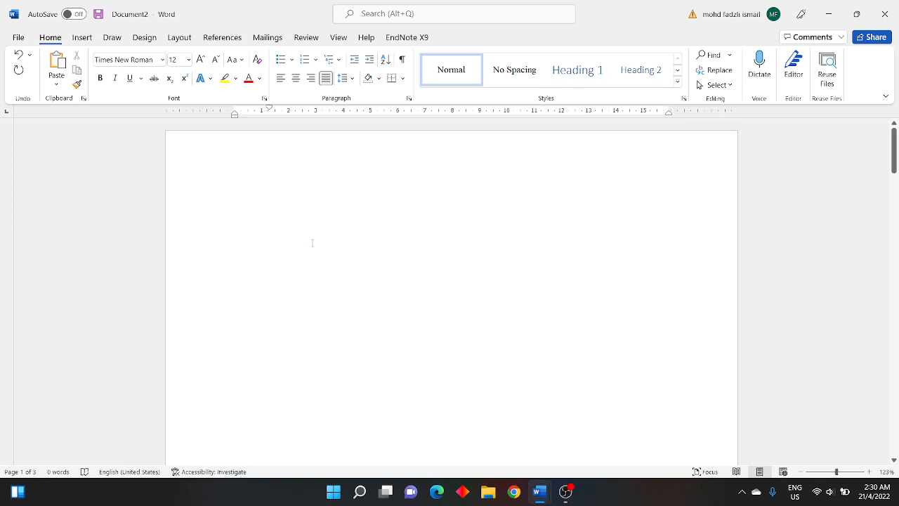
# Check the margin specification table, and set the page margins to the Normal preset with 2.54 cm on every side.
pyautogui.click(276, 236)
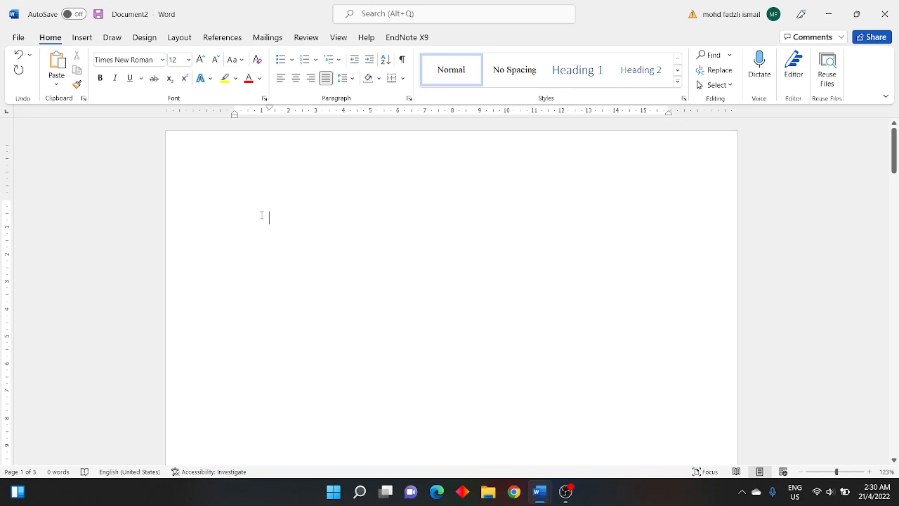
pyautogui.scroll(-15, 301, 253)
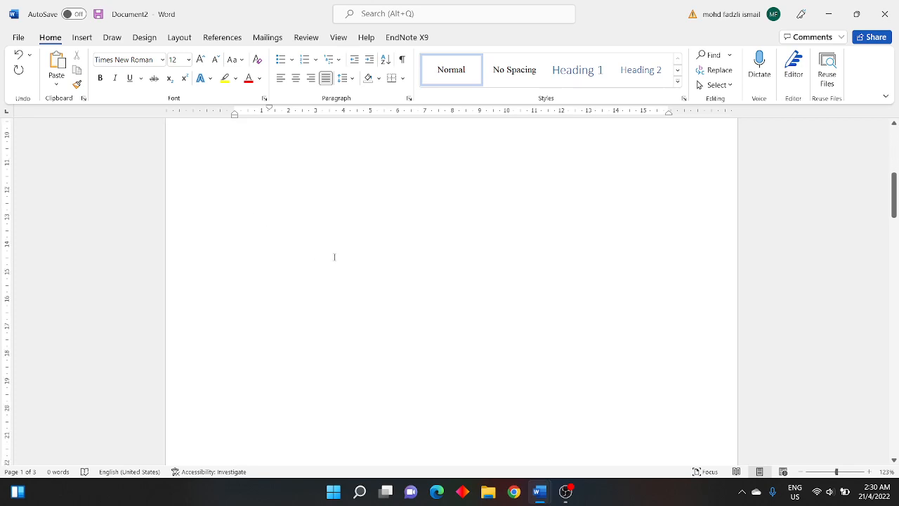
pyautogui.scroll(-8, 342, 256)
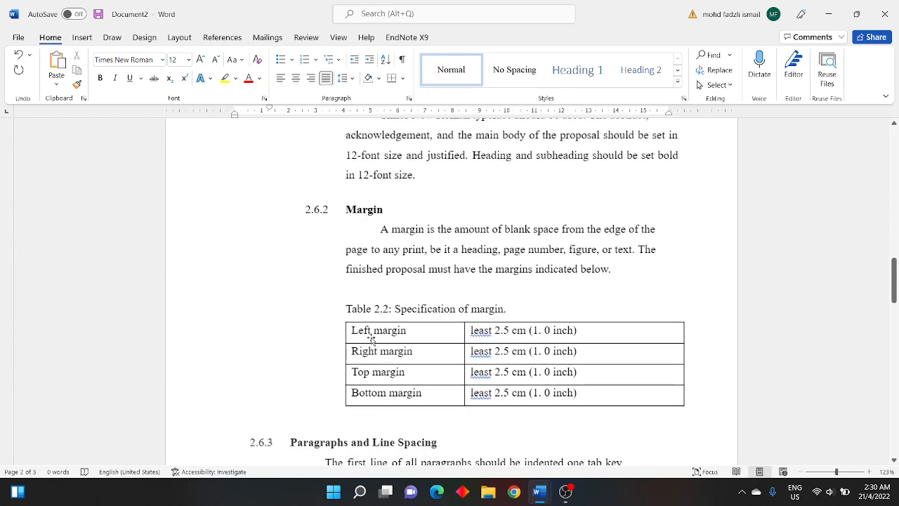
pyautogui.scroll(-1, 380, 323)
pyautogui.scroll(-1, 382, 318)
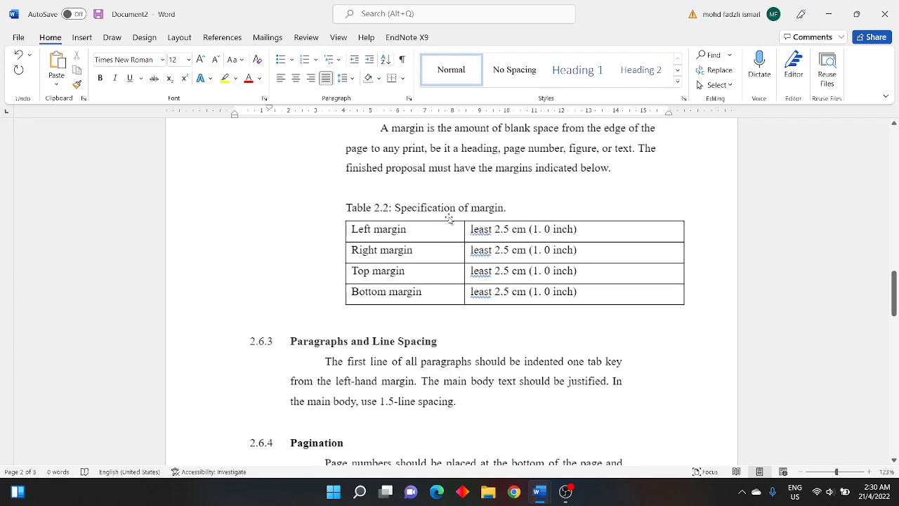
pyautogui.scroll(3, 389, 236)
pyautogui.scroll(10, 393, 242)
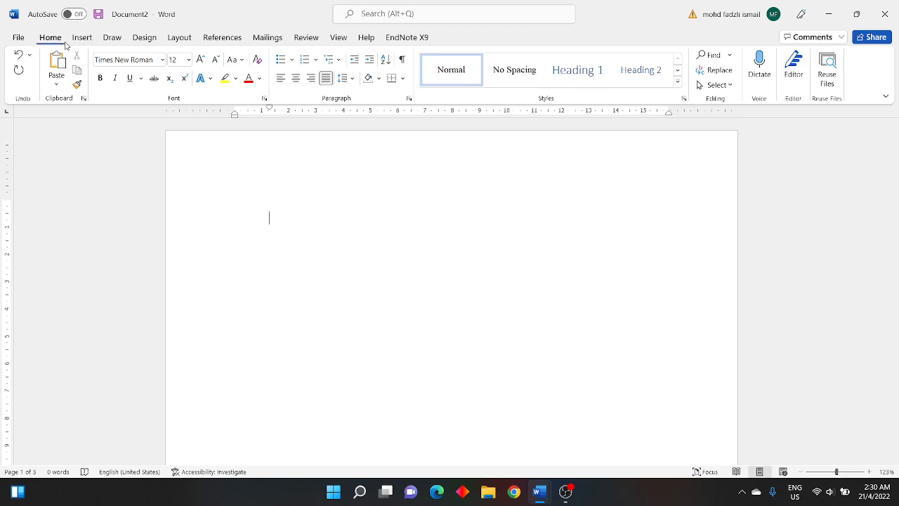
pyautogui.click(177, 41)
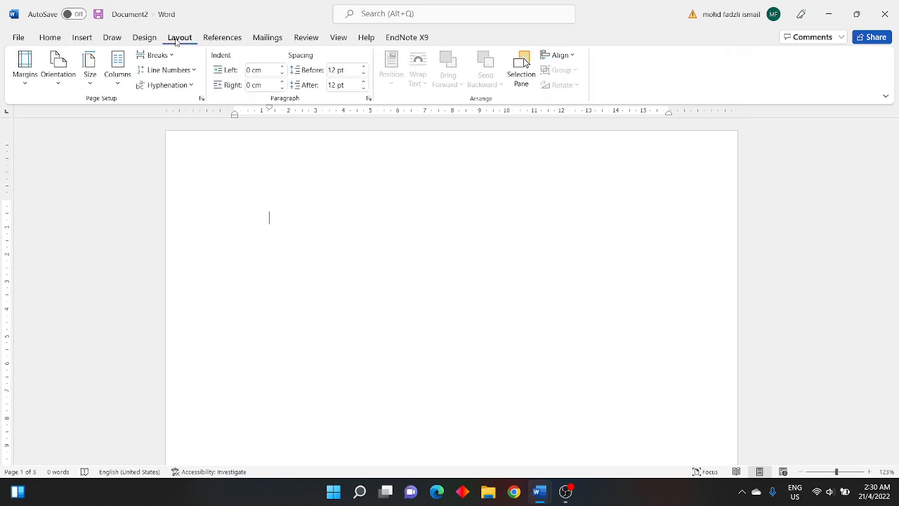
pyautogui.click(25, 87)
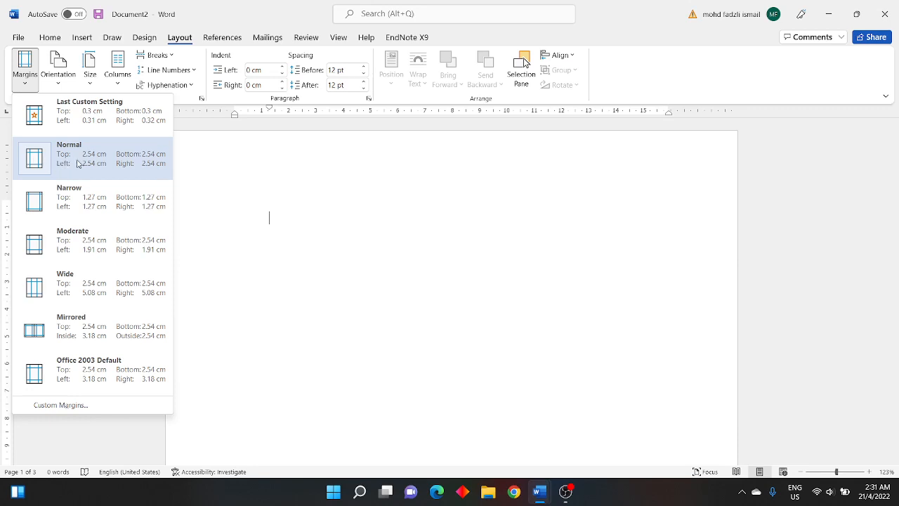
pyautogui.click(76, 163)
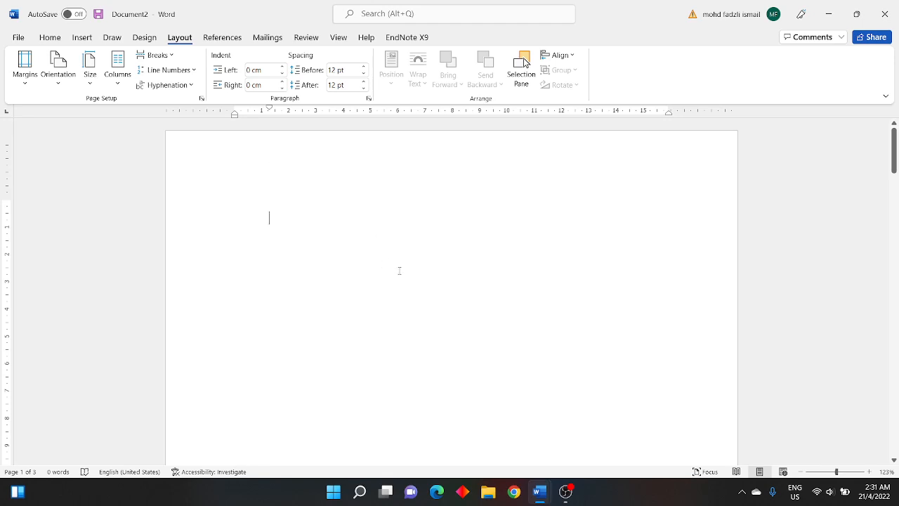
# Apply the library multilevel list with Chapter 1 linked to Heading 1 at the first page's blank paragraph, and show formatting marks.
pyautogui.scroll(-10, 400, 270)
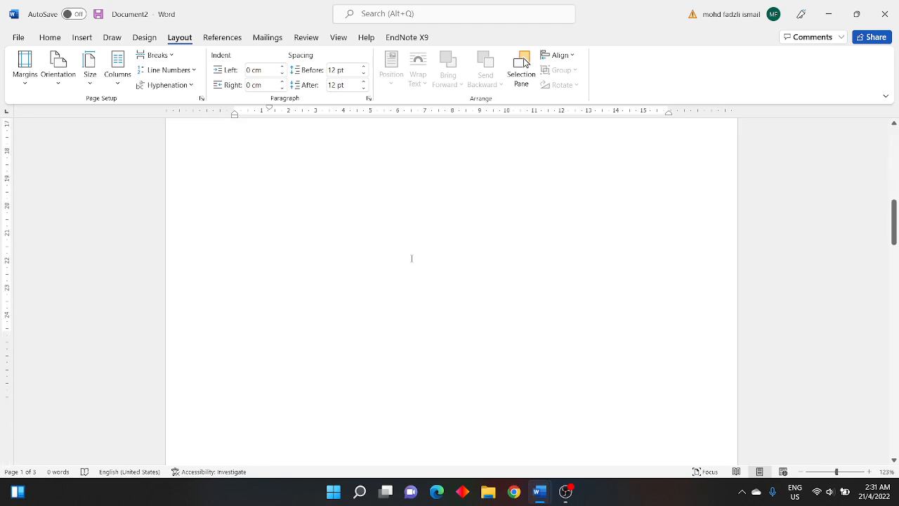
pyautogui.scroll(-10, 411, 258)
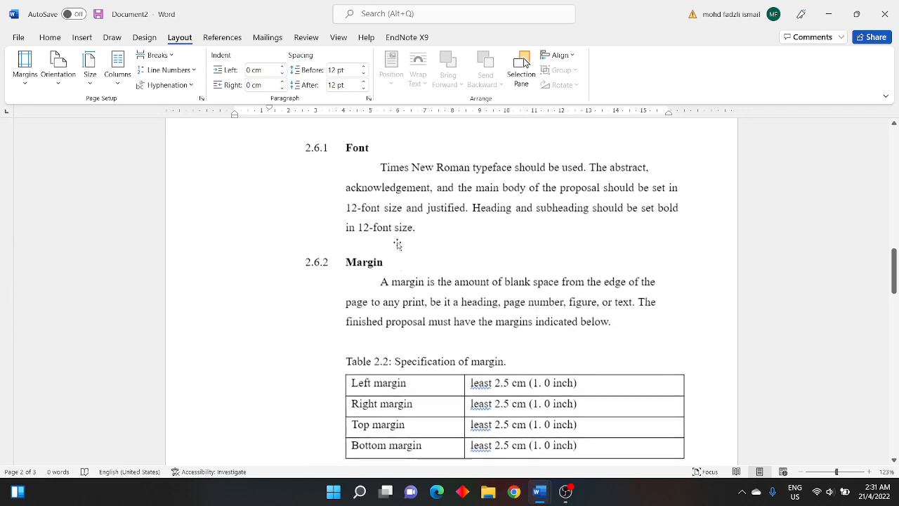
pyautogui.scroll(1, 397, 244)
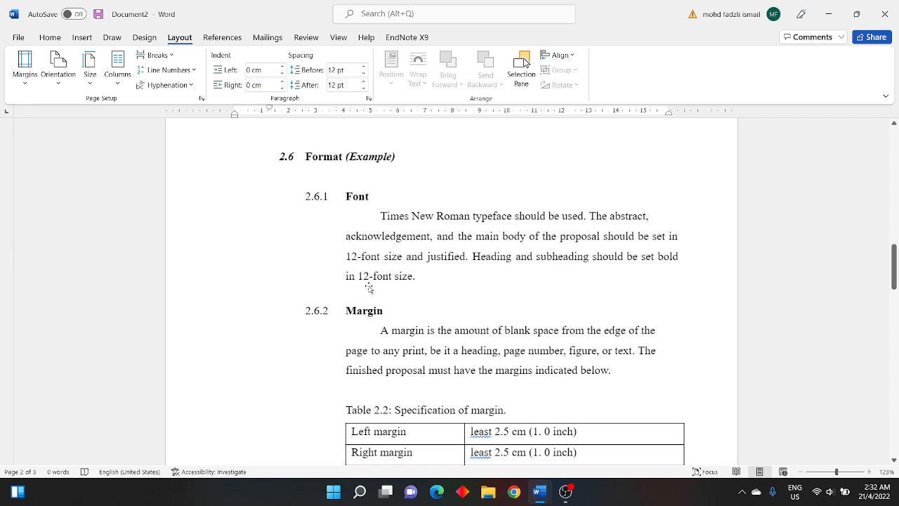
pyautogui.scroll(-4, 391, 288)
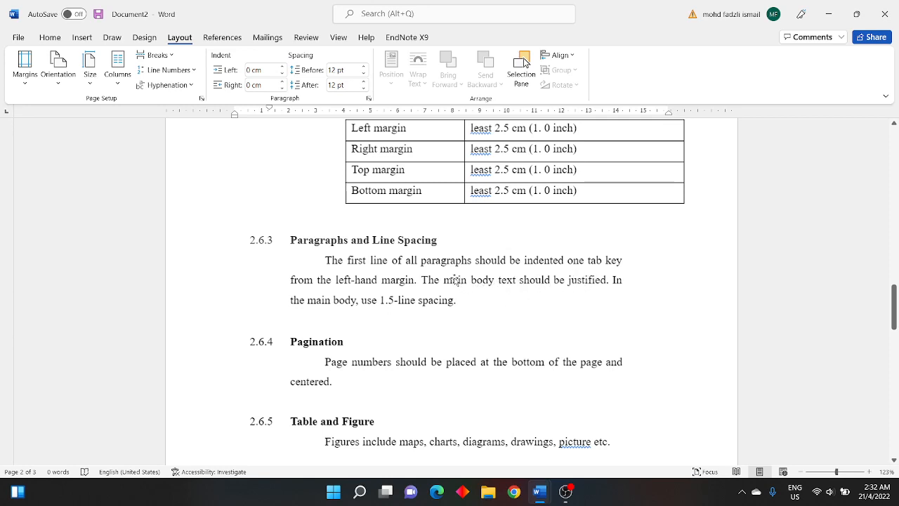
pyautogui.moveTo(894, 307); pyautogui.dragTo(896, 145)
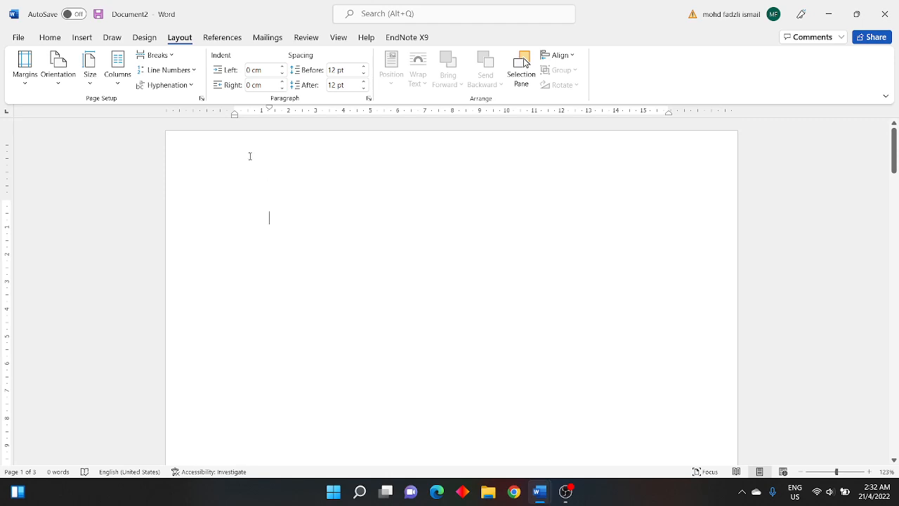
pyautogui.click(56, 39)
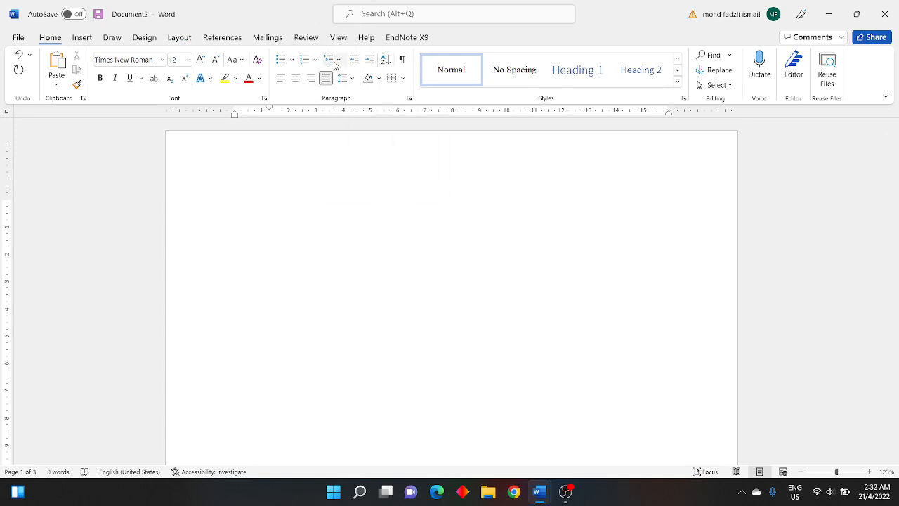
pyautogui.click(335, 62)
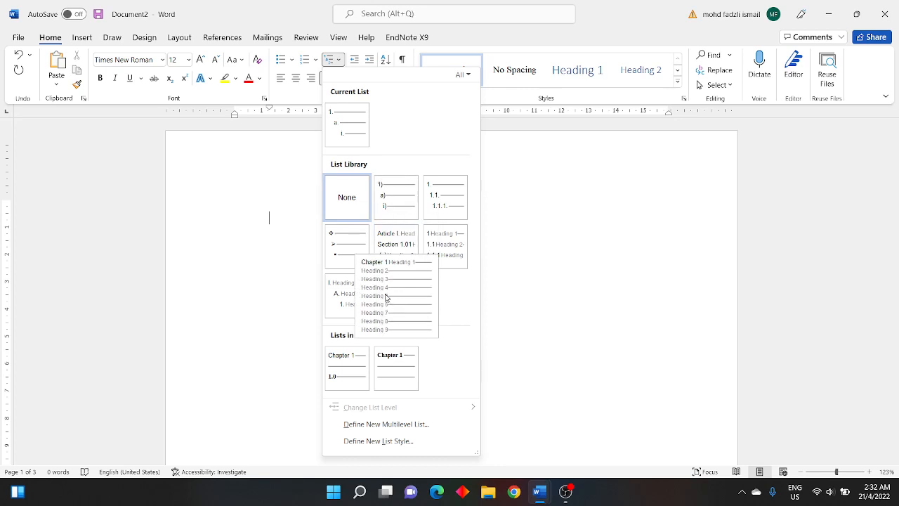
pyautogui.moveTo(388, 289)
pyautogui.click(397, 290)
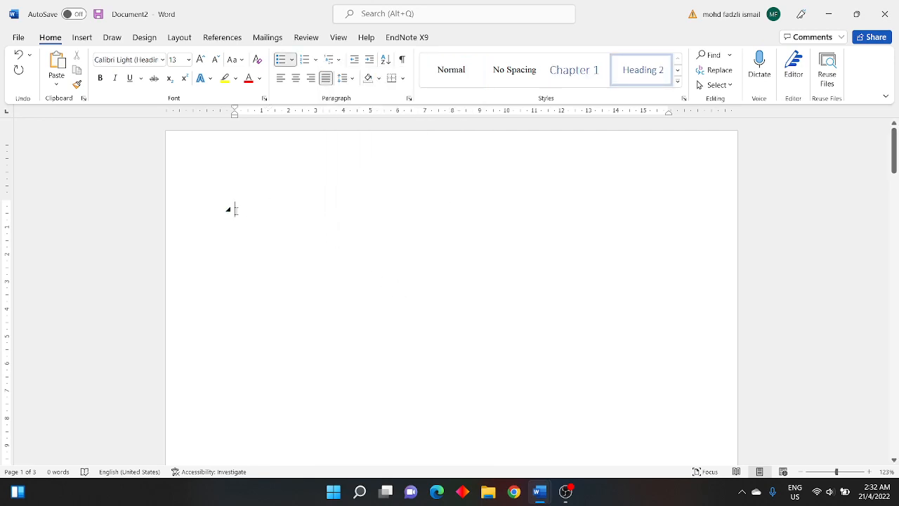
pyautogui.click(403, 62)
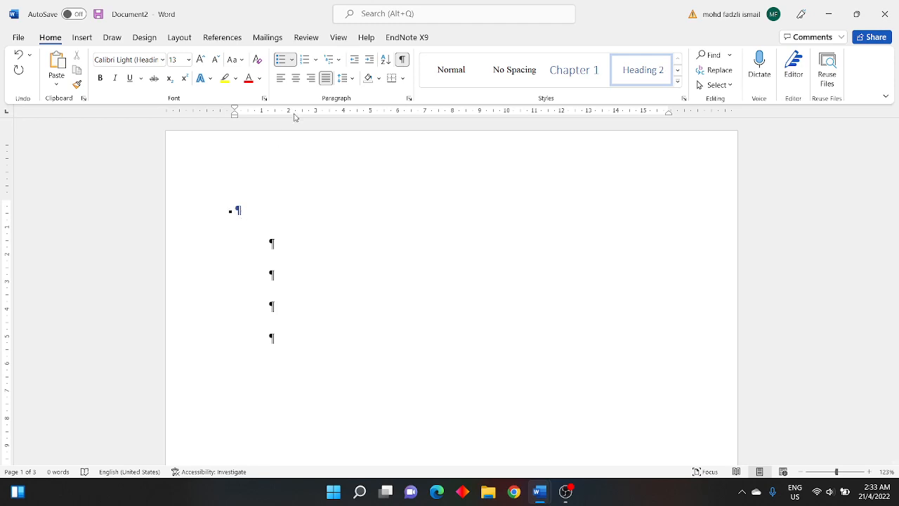
# Define a new multilevel list and format the level 1 chapter number as Times New Roman, Bold, size 12, with Automatic font color.
pyautogui.press('ctrl')
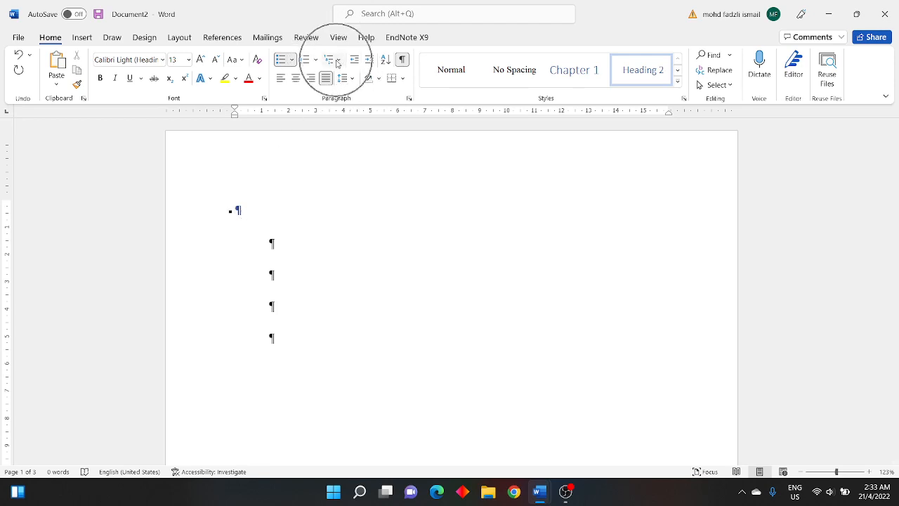
pyautogui.click(337, 62)
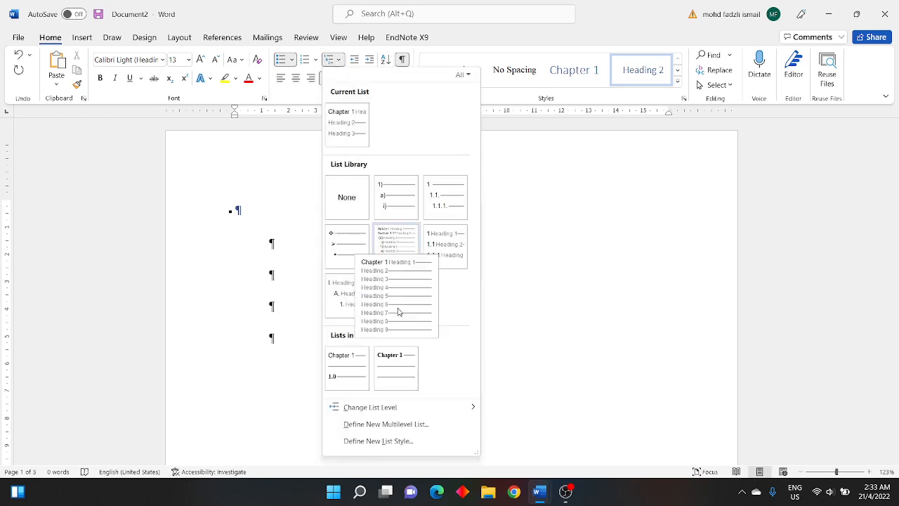
pyautogui.click(373, 426)
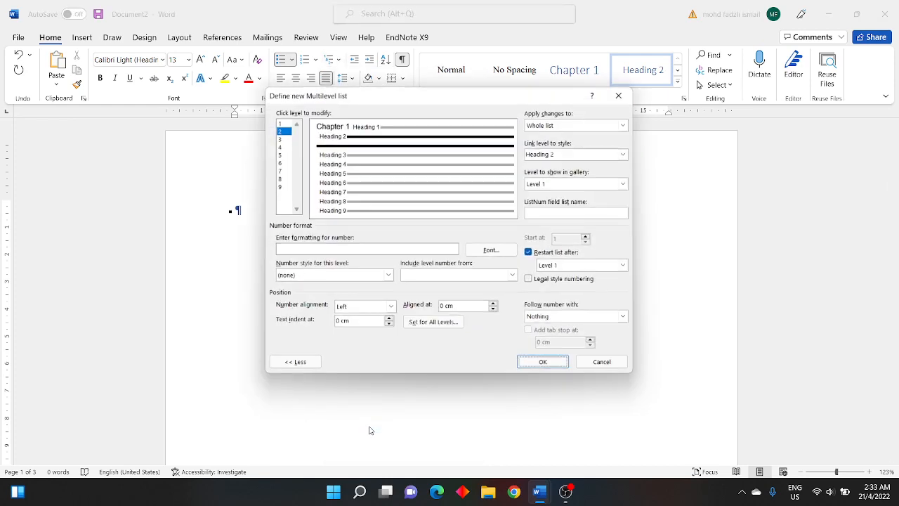
pyautogui.click(280, 124)
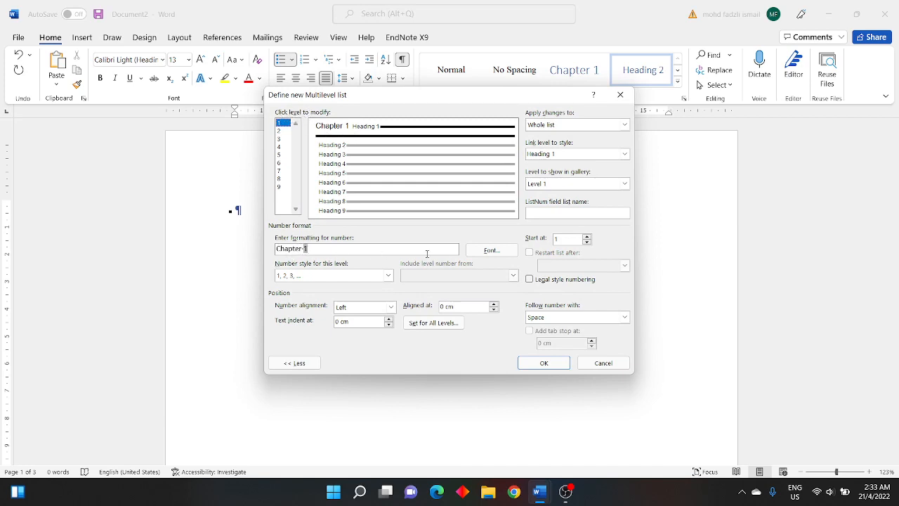
pyautogui.click(489, 251)
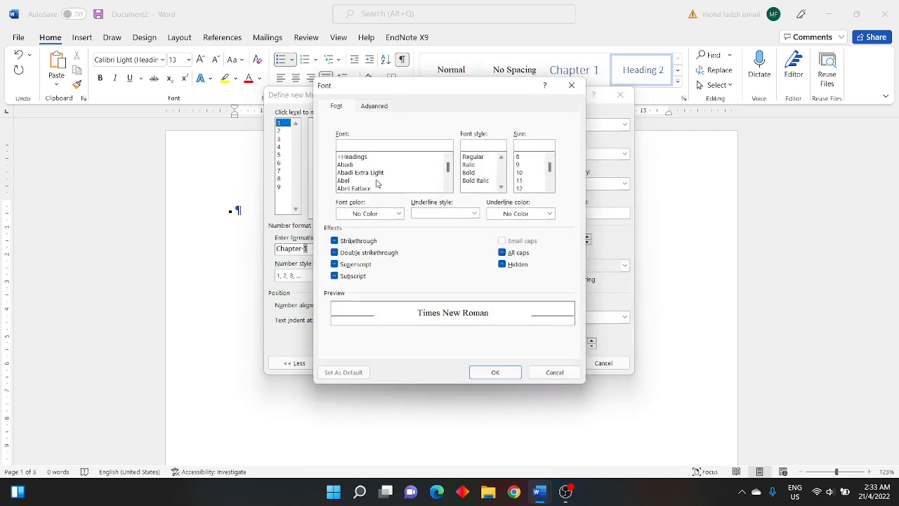
pyautogui.write('time')
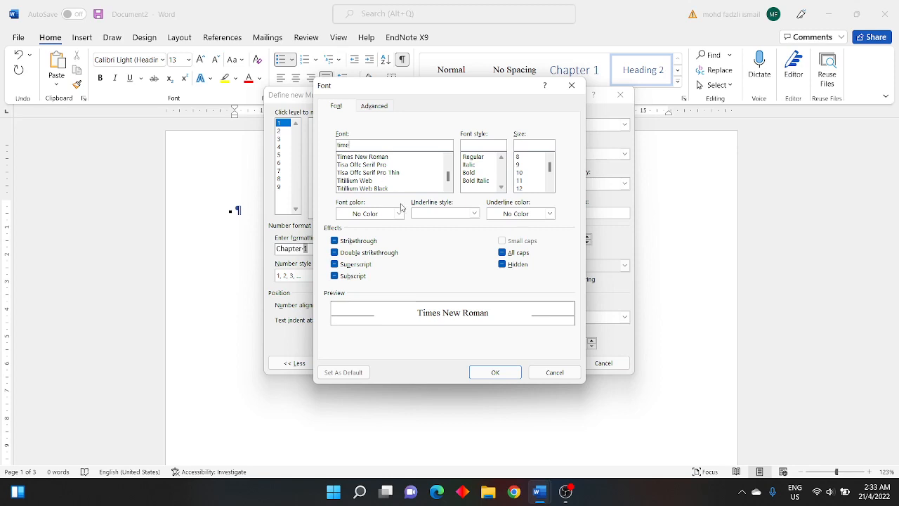
pyautogui.click(360, 157)
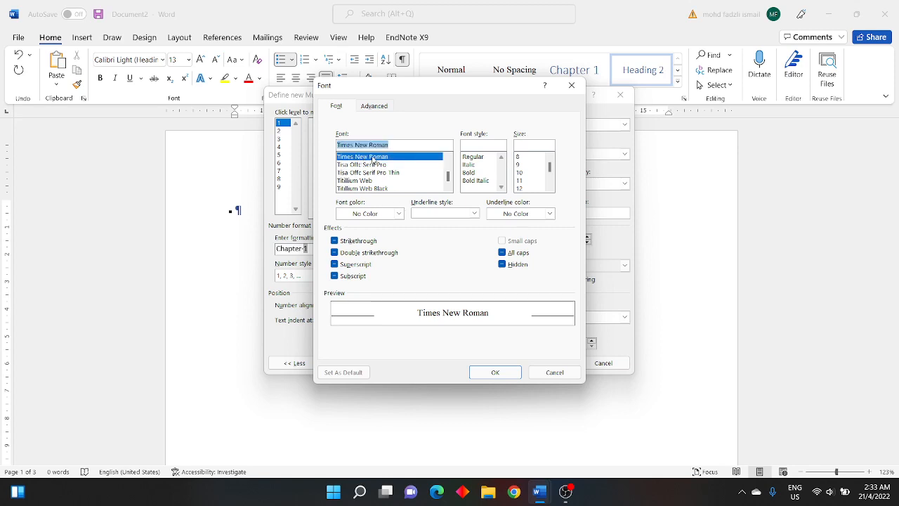
pyautogui.click(469, 173)
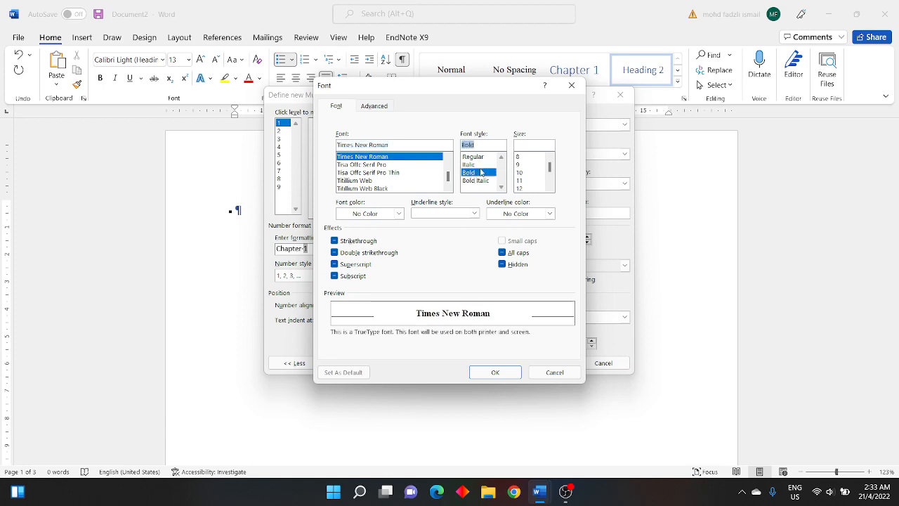
pyautogui.click(522, 188)
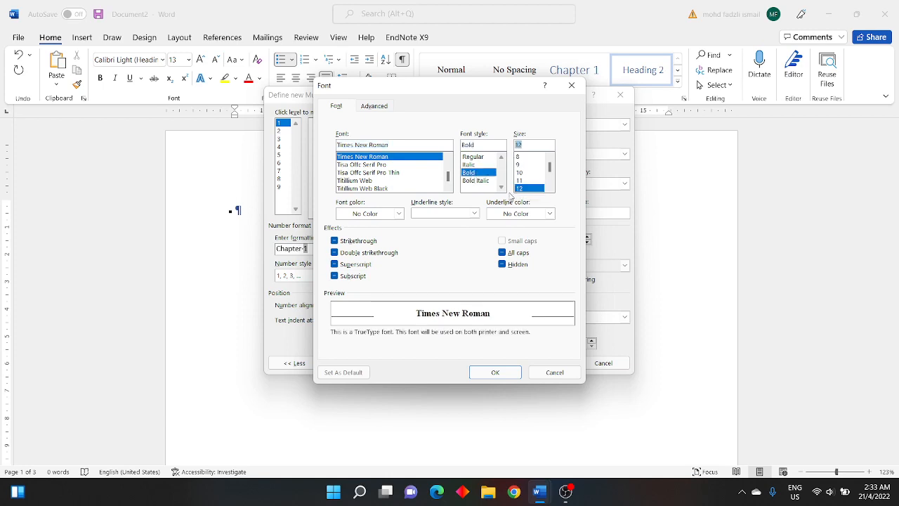
pyautogui.click(372, 214)
pyautogui.click(364, 229)
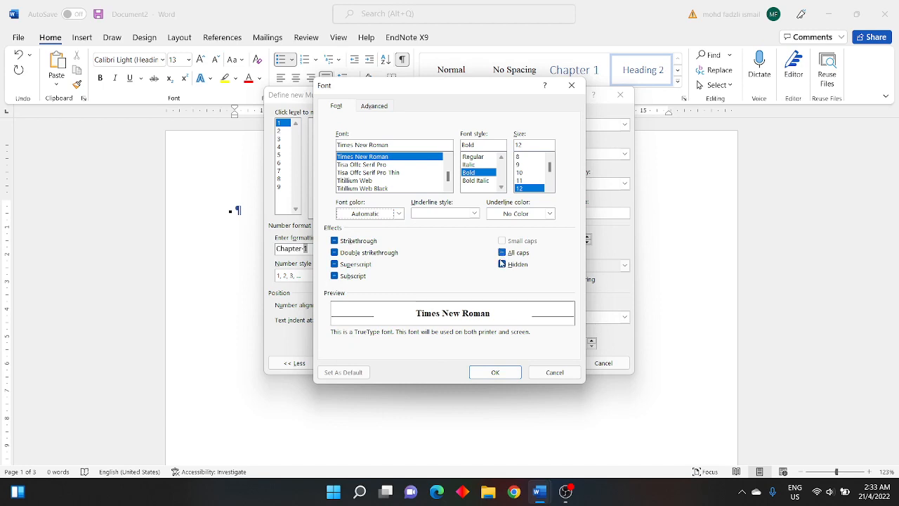
pyautogui.click(495, 371)
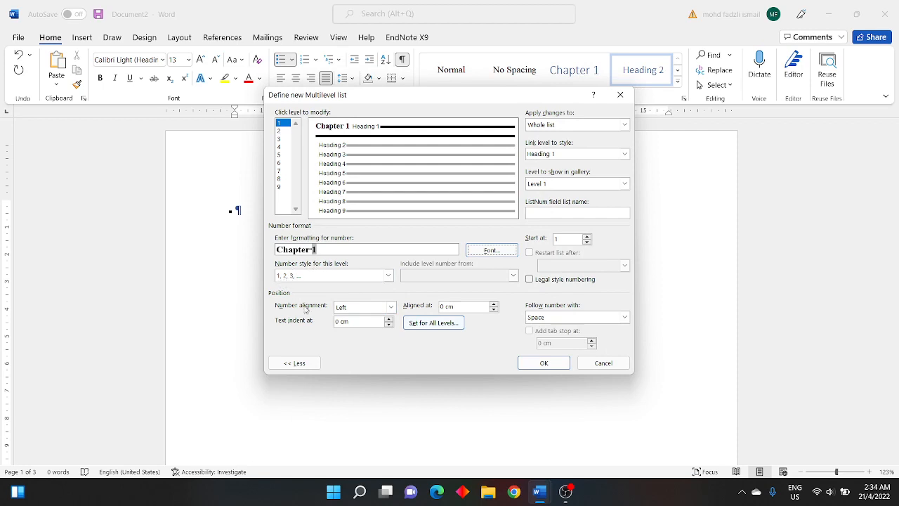
pyautogui.click(302, 364)
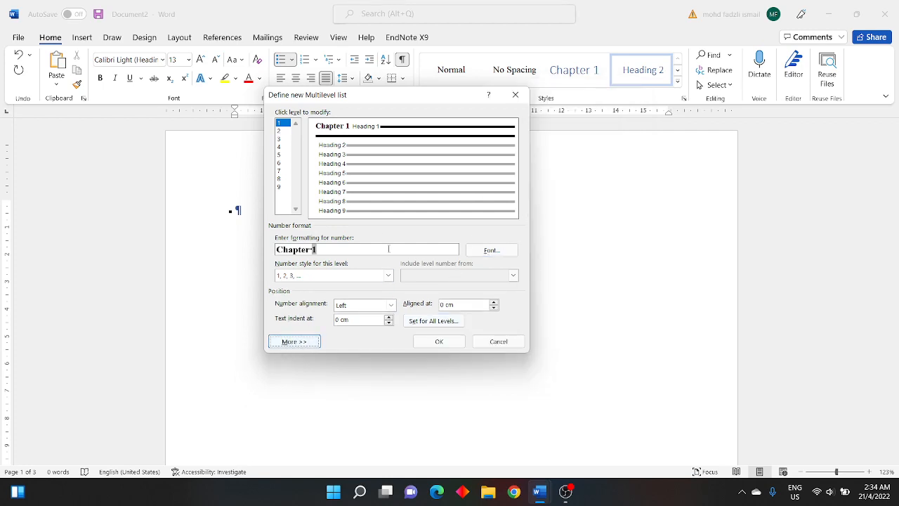
pyautogui.click(295, 344)
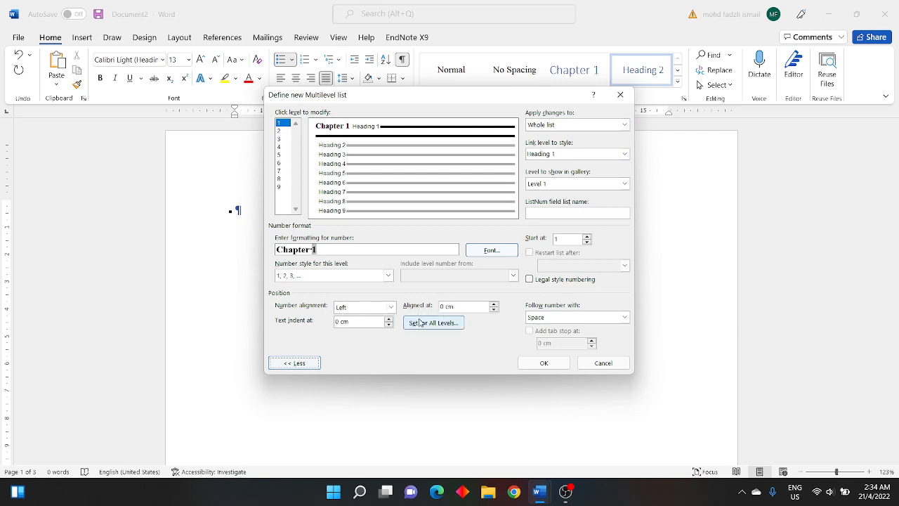
pyautogui.click(545, 125)
pyautogui.click(546, 125)
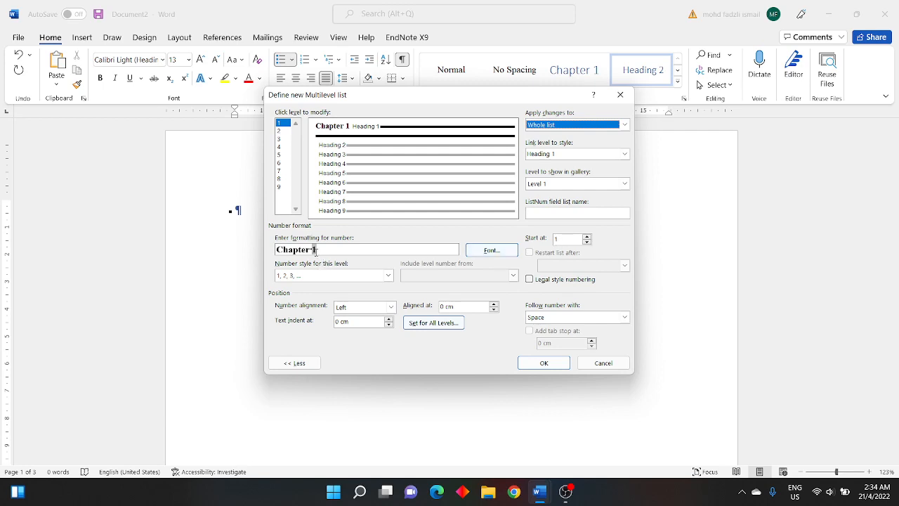
pyautogui.click(587, 237)
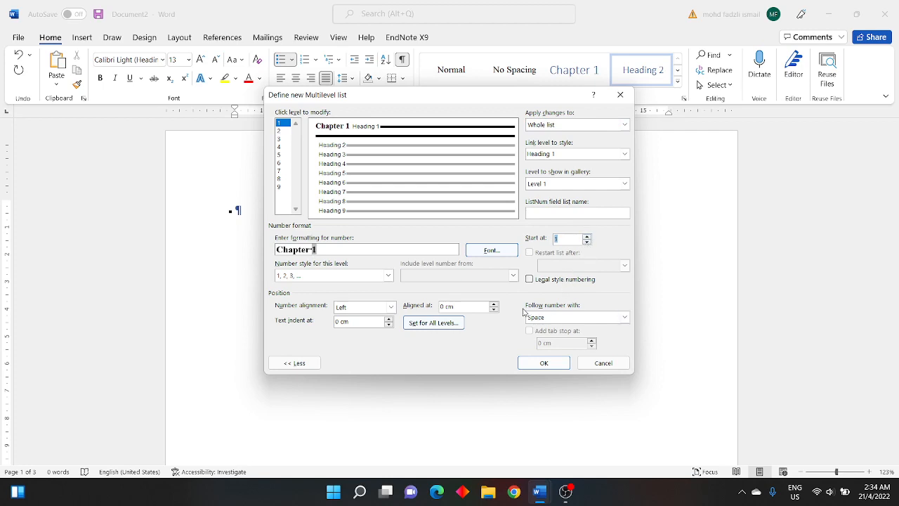
# Set the level 1 number to be followed by Nothing, and accept the multilevel list definition.
pyautogui.click(624, 317)
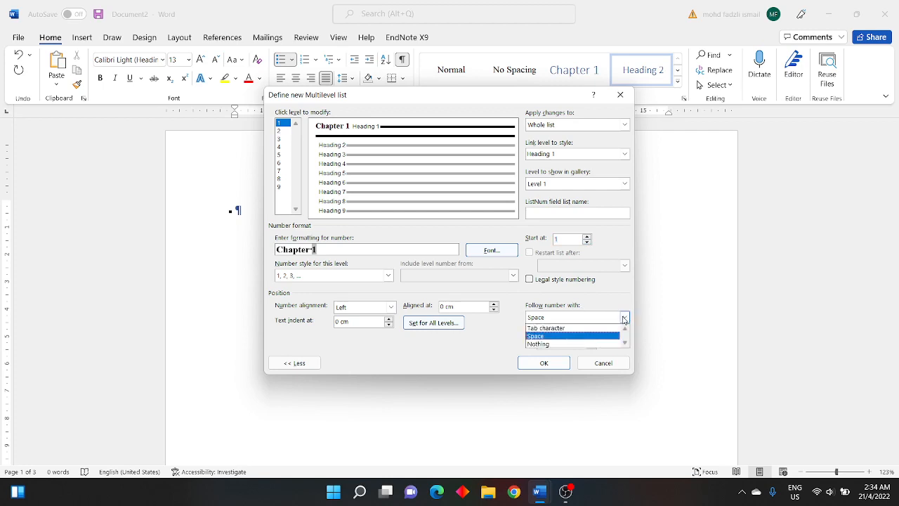
pyautogui.click(555, 345)
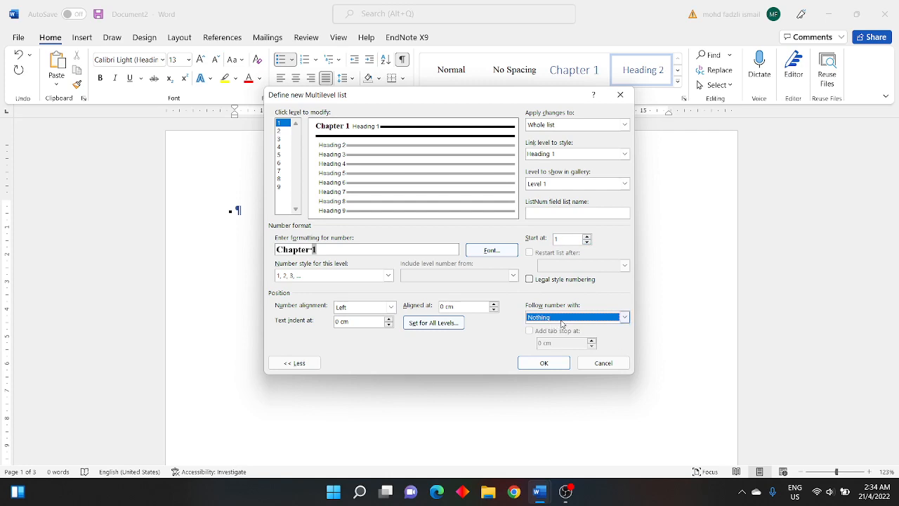
pyautogui.click(562, 319)
pyautogui.click(551, 335)
pyautogui.click(556, 318)
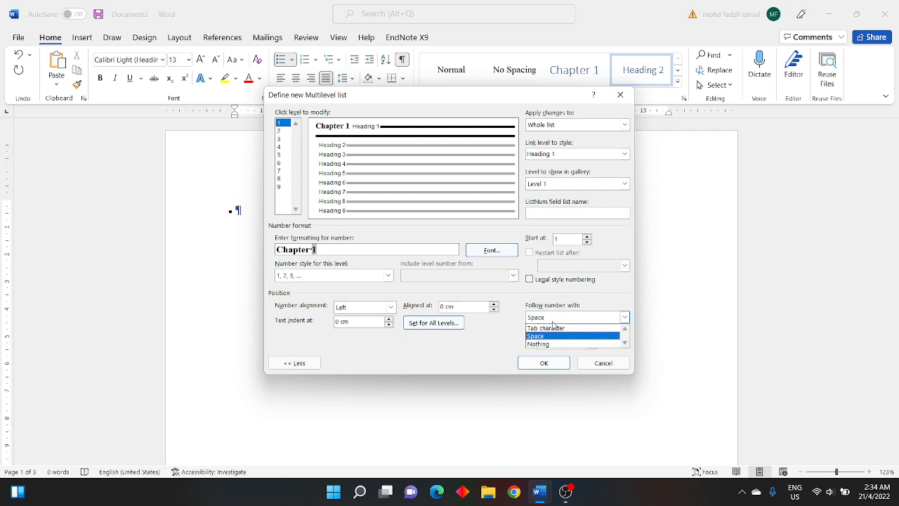
pyautogui.click(550, 344)
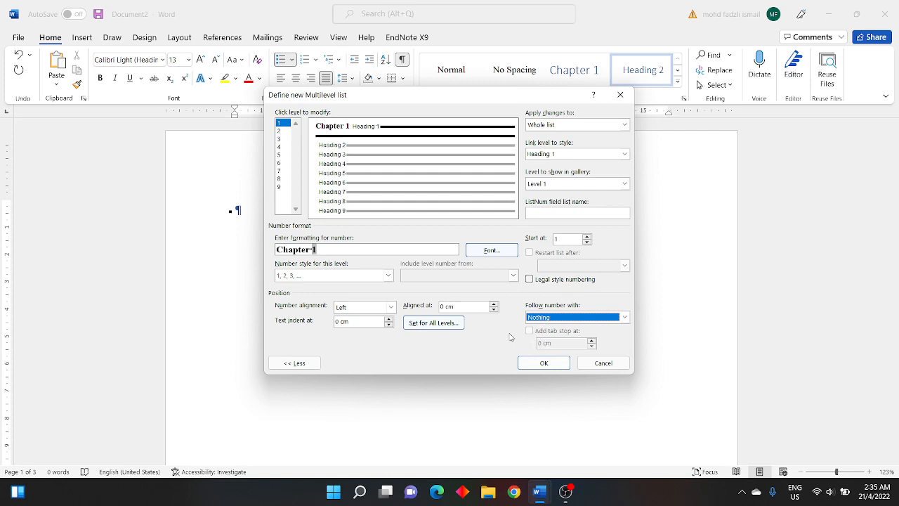
pyautogui.click(541, 363)
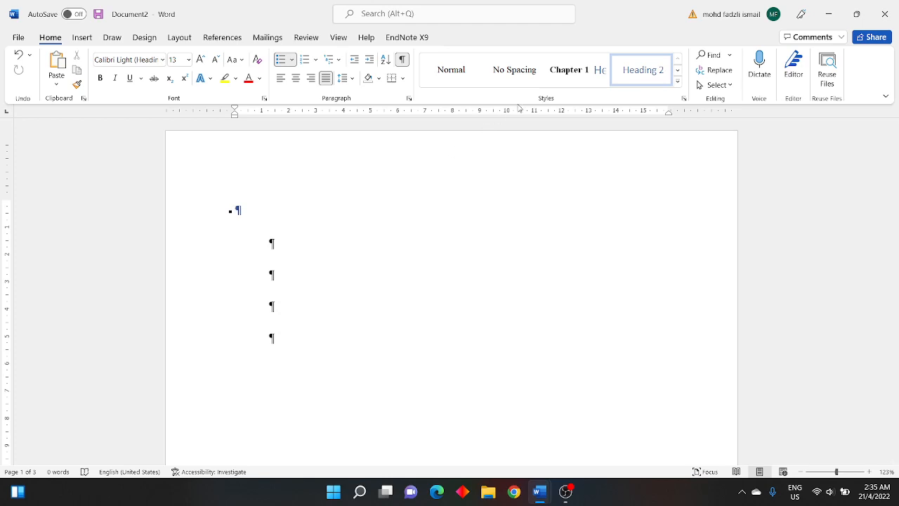
# Apply the Heading 1 chapter style to the first paragraph, and check it with formatting marks hidden and shown again.
pyautogui.click(573, 77)
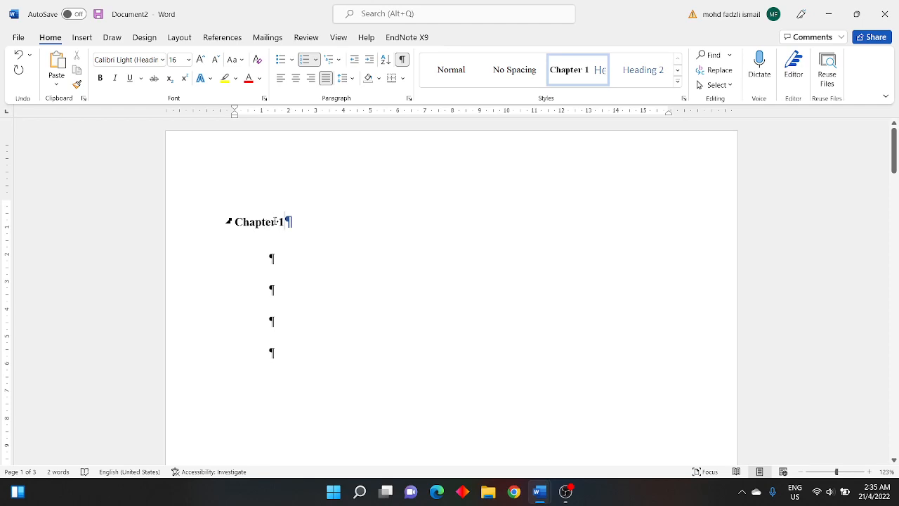
pyautogui.click(401, 59)
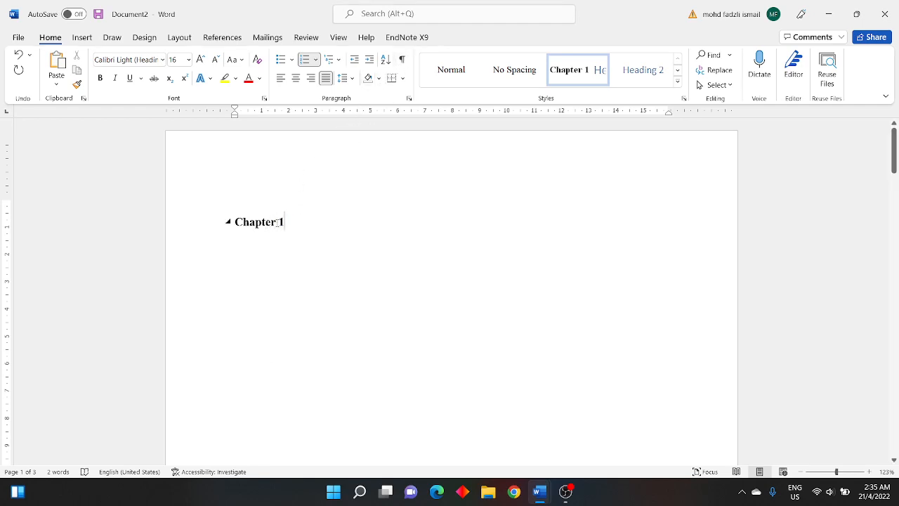
pyautogui.click(403, 61)
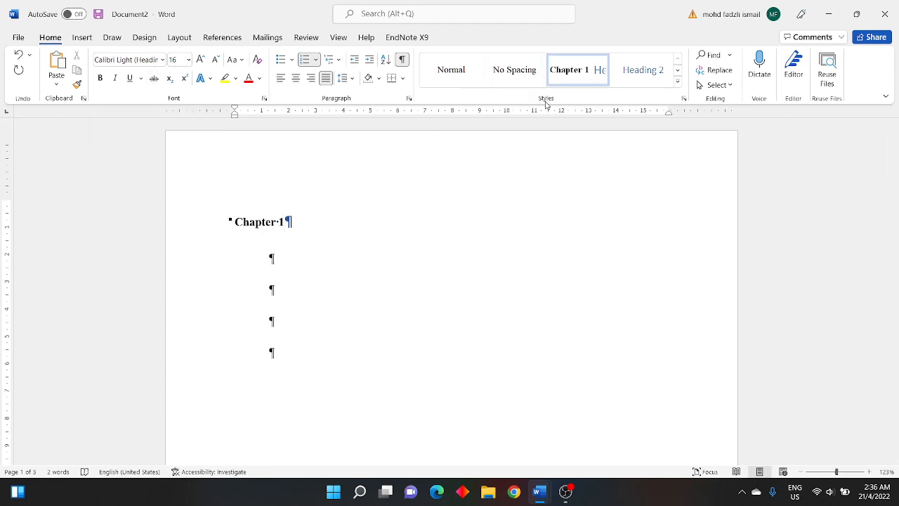
# Open the Heading 1 style for modification and enable its automatic update option.
pyautogui.rightClick(571, 73)
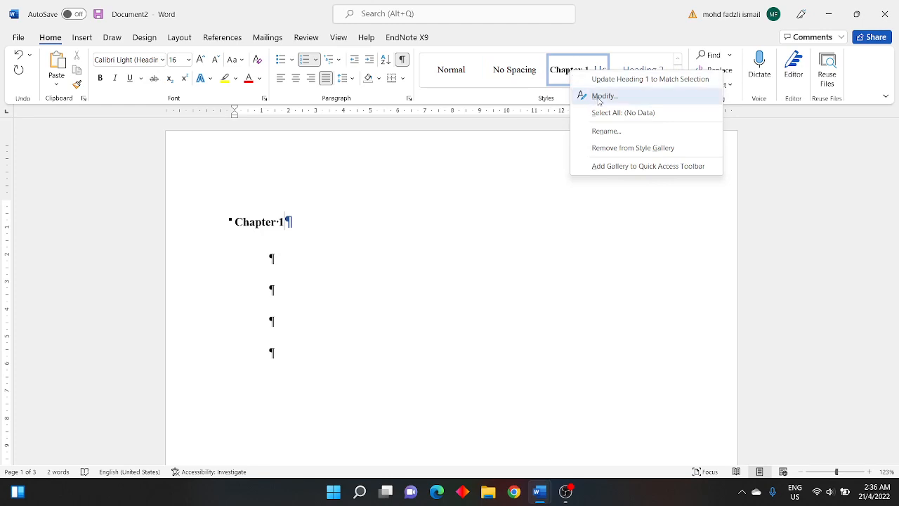
pyautogui.click(577, 96)
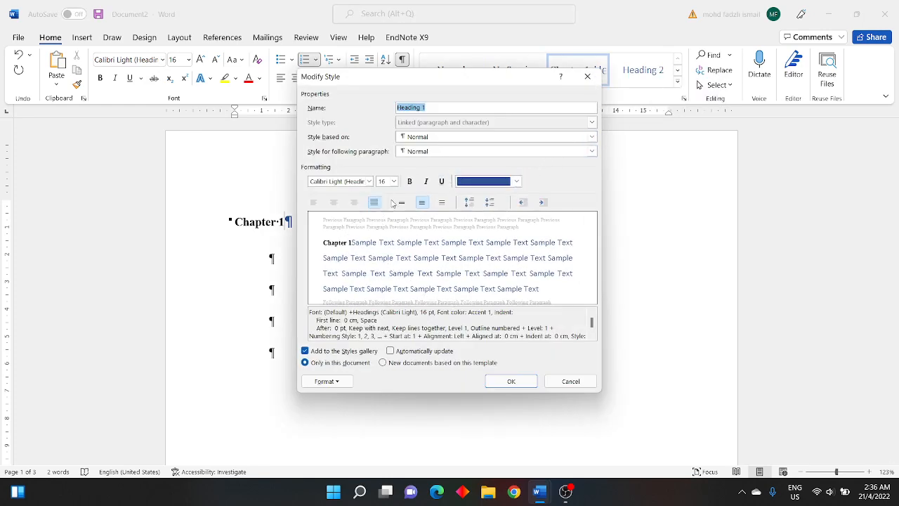
pyautogui.click(390, 351)
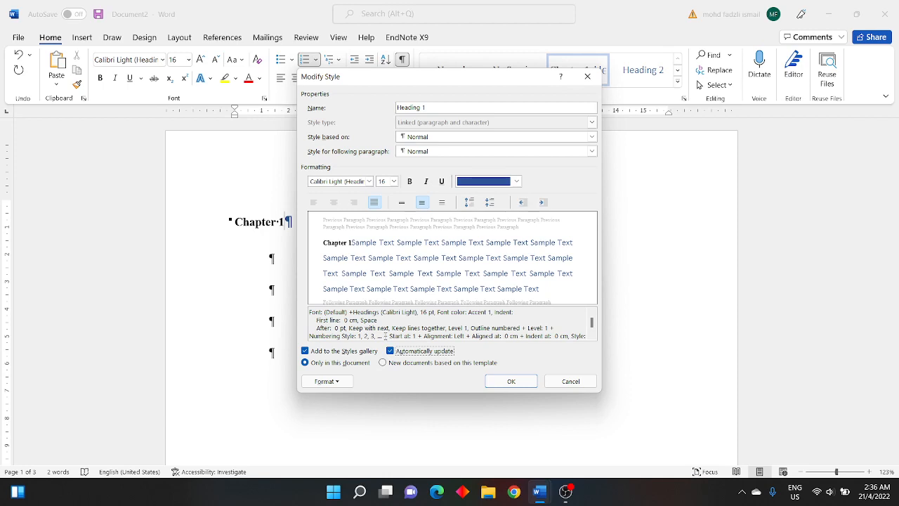
# Set the Heading 1 style's font to Times New Roman, Bold, size 12, Automatic color, with the All caps effect.
pyautogui.click(336, 384)
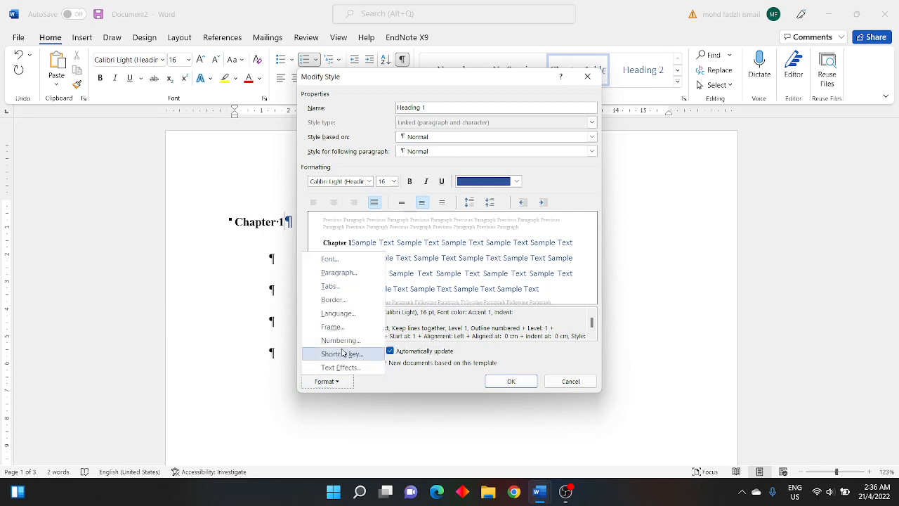
pyautogui.click(328, 260)
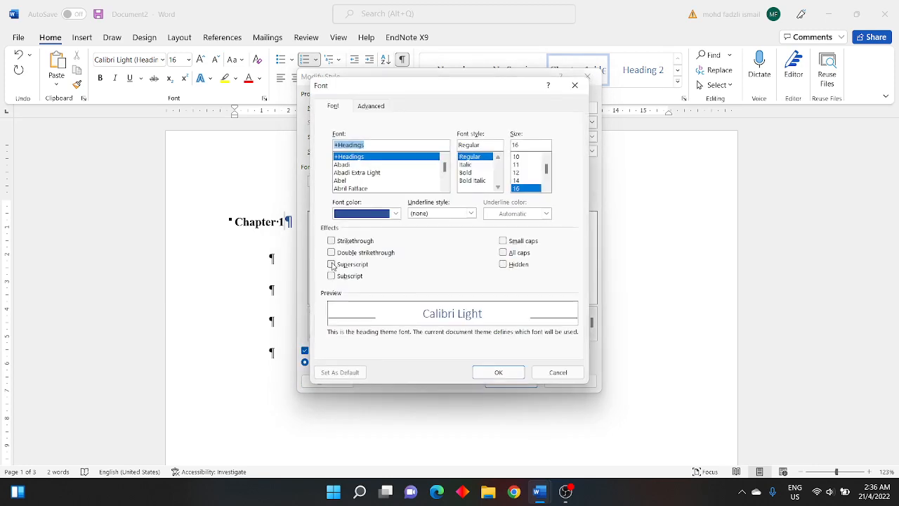
pyautogui.write('ti')
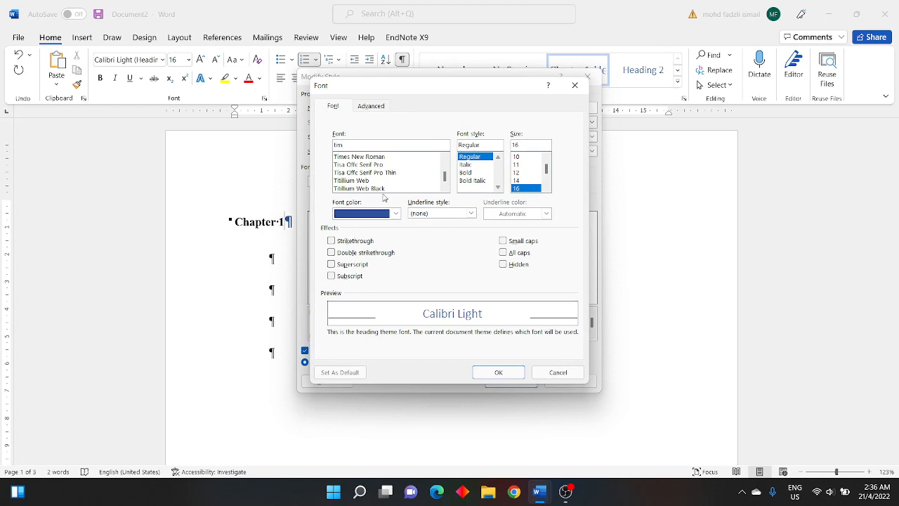
pyautogui.write('m')
pyautogui.click(374, 158)
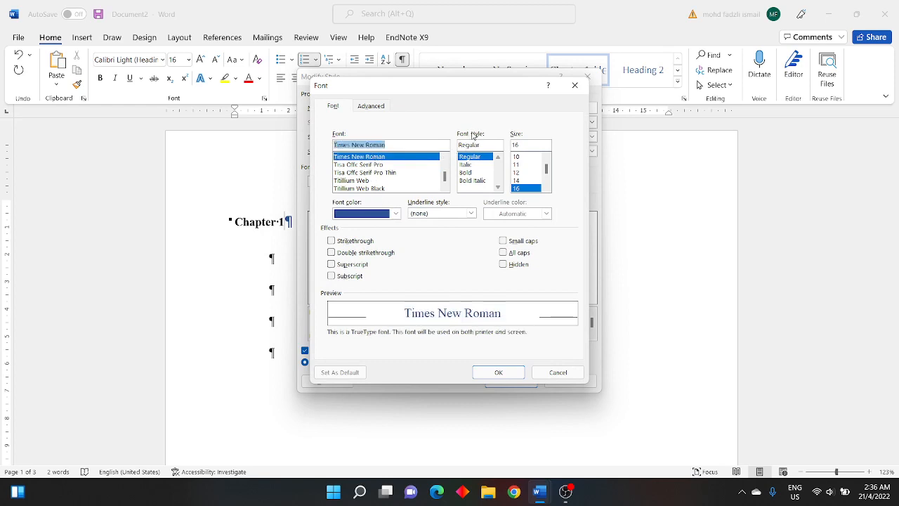
pyautogui.click(470, 172)
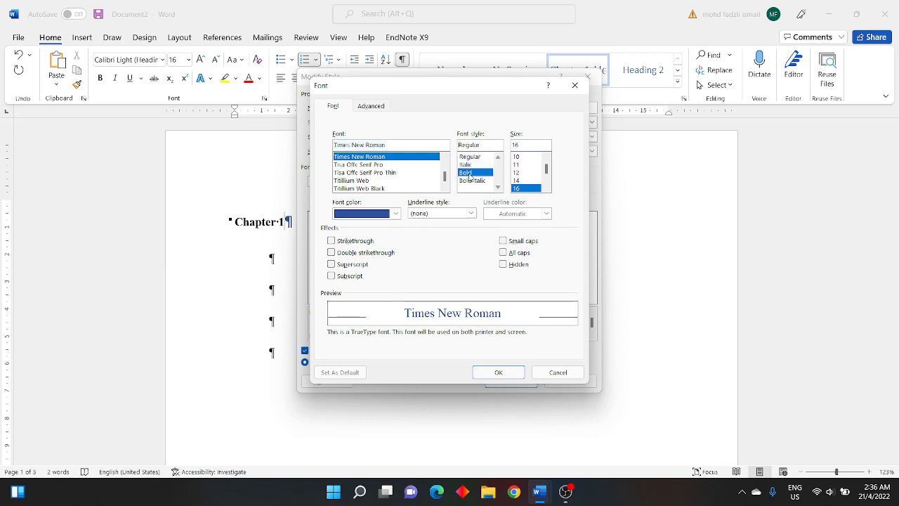
pyautogui.click(521, 172)
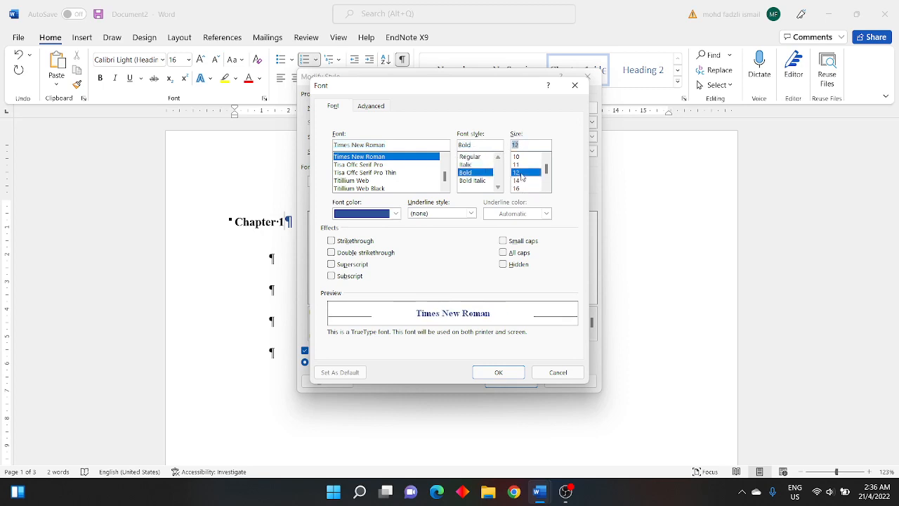
pyautogui.click(396, 214)
pyautogui.click(359, 232)
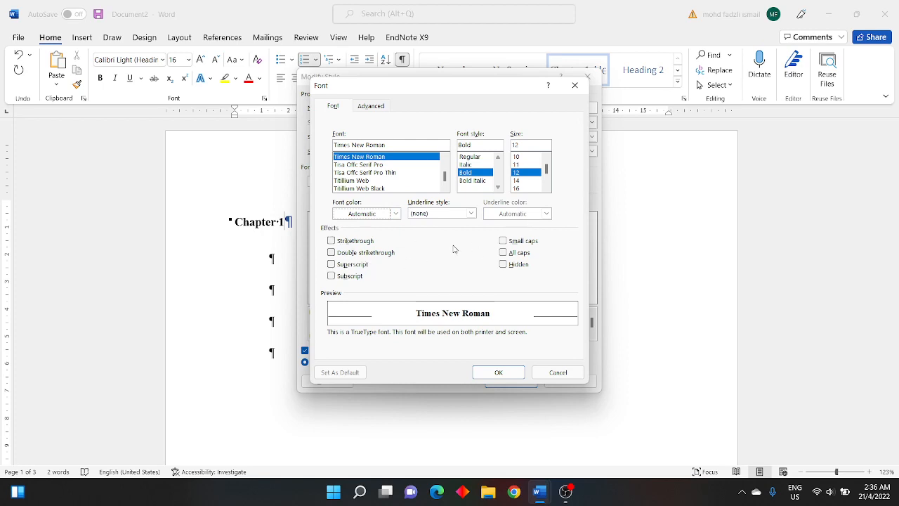
pyautogui.click(503, 252)
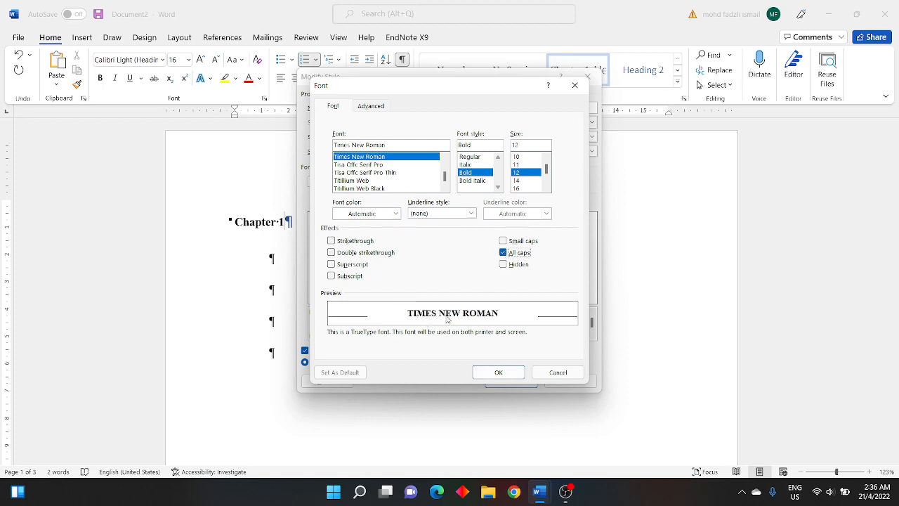
pyautogui.click(505, 377)
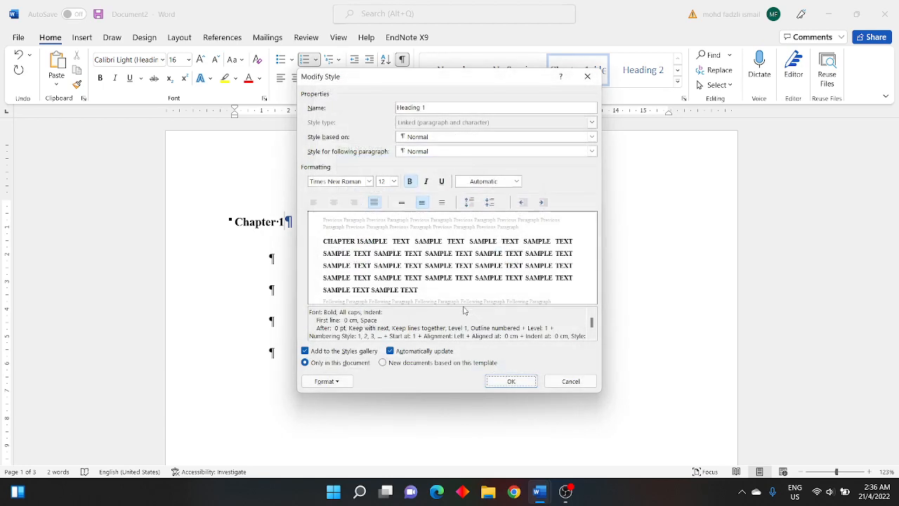
# Set the Heading 1 style's paragraph format to Centered alignment, 0 pt spacing before and 1.5 lines spacing, and accept the style changes.
pyautogui.click(332, 388)
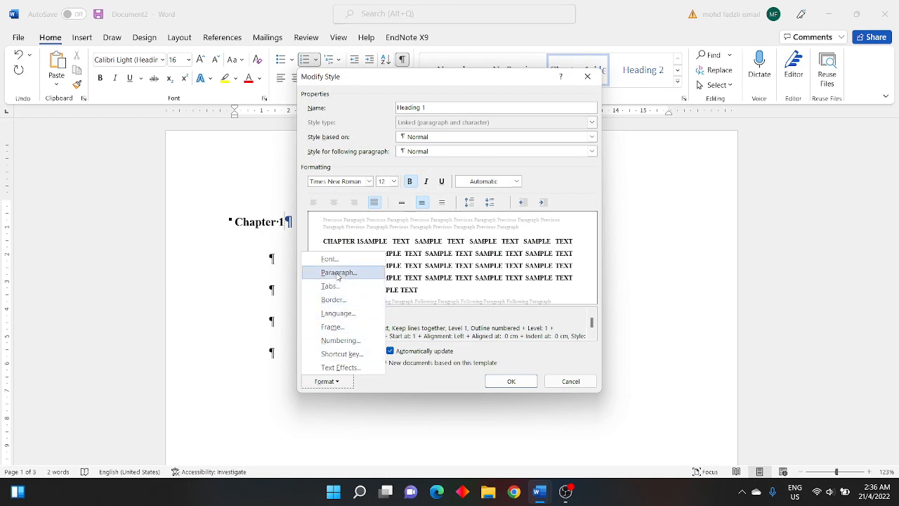
pyautogui.click(338, 274)
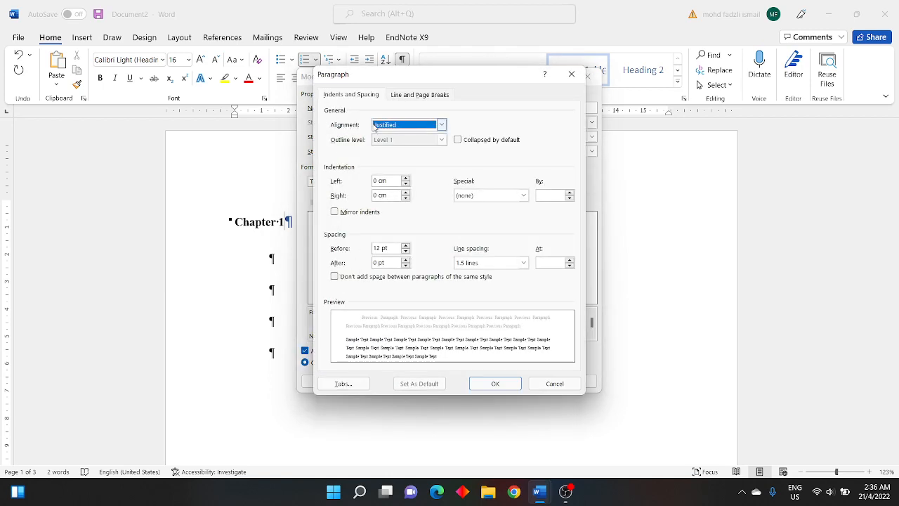
pyautogui.click(381, 127)
pyautogui.click(394, 144)
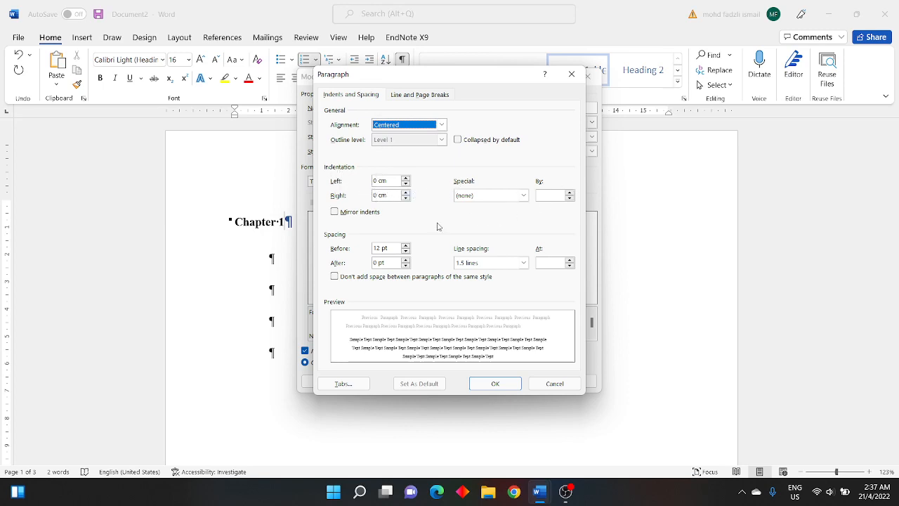
pyautogui.click(406, 254)
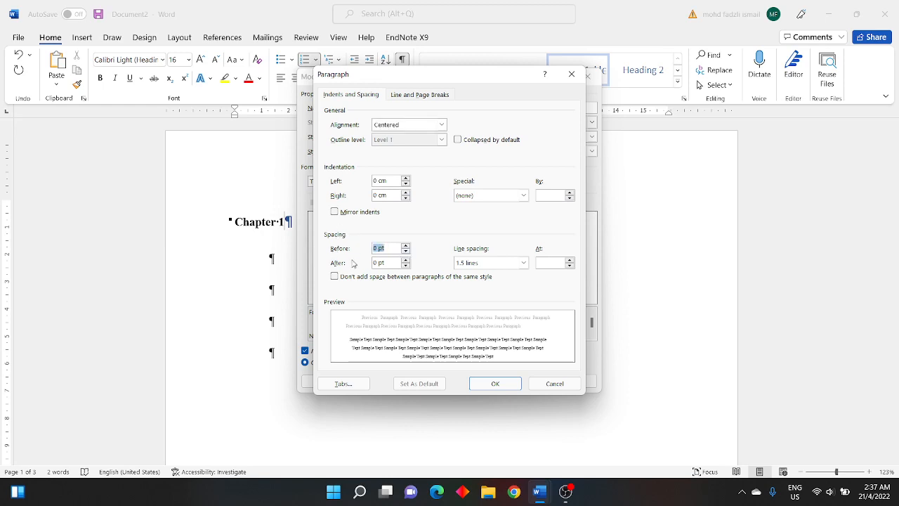
pyautogui.click(462, 265)
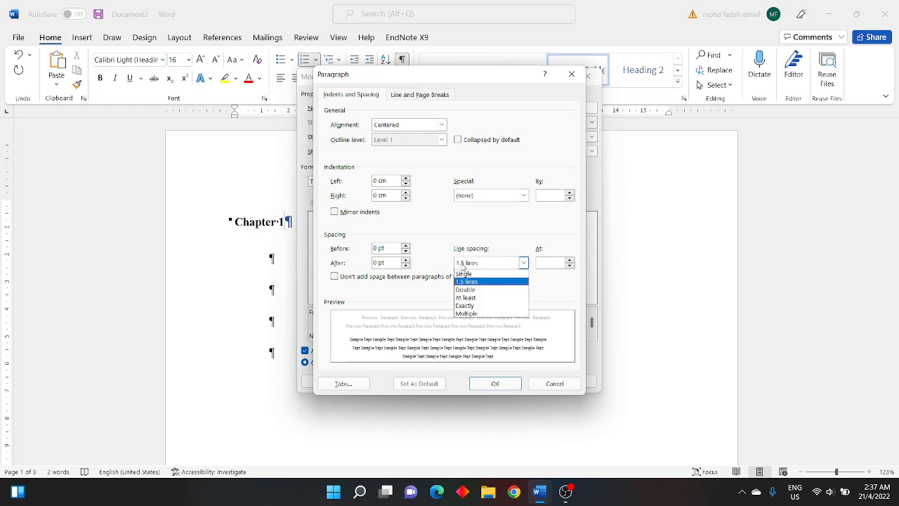
pyautogui.click(471, 282)
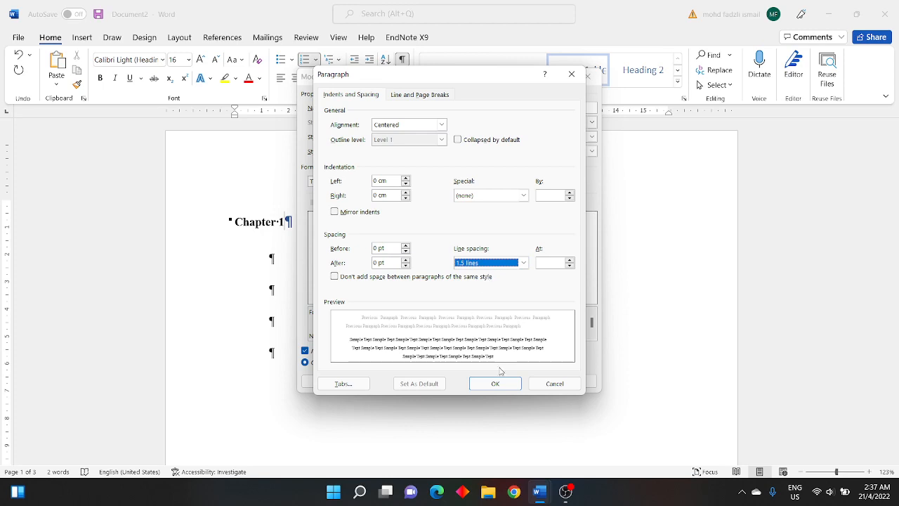
pyautogui.click(496, 388)
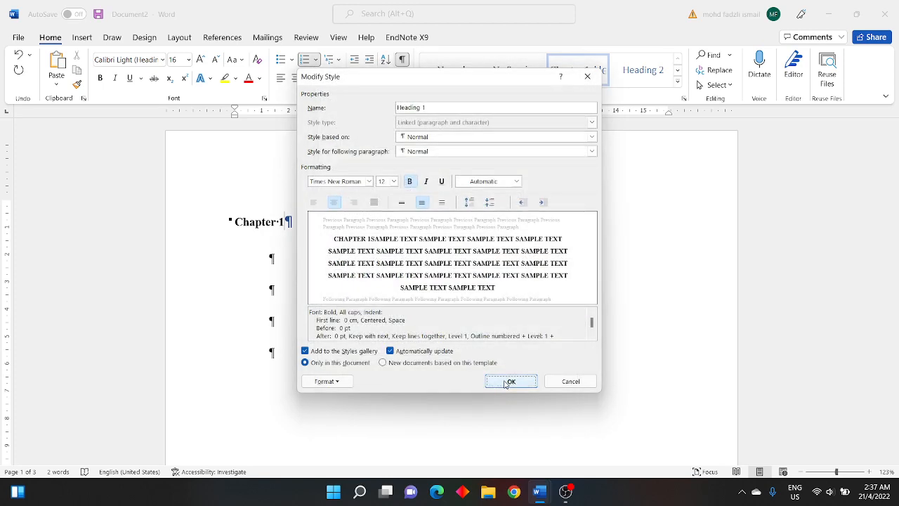
pyautogui.click(505, 382)
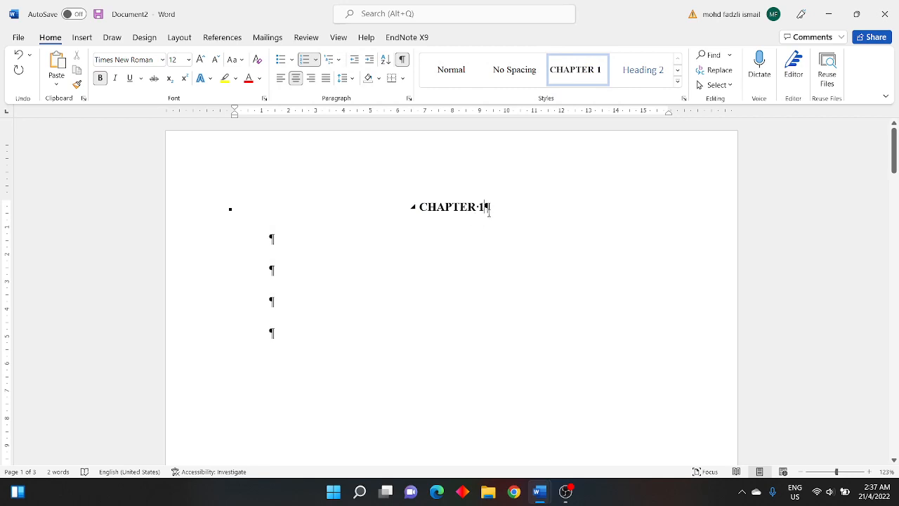
# Insert empty paragraphs above and below the CHAPTER 1 heading, and delete the empty one above it.
pyautogui.click(456, 239)
pyautogui.click(501, 206)
pyautogui.press('Return')
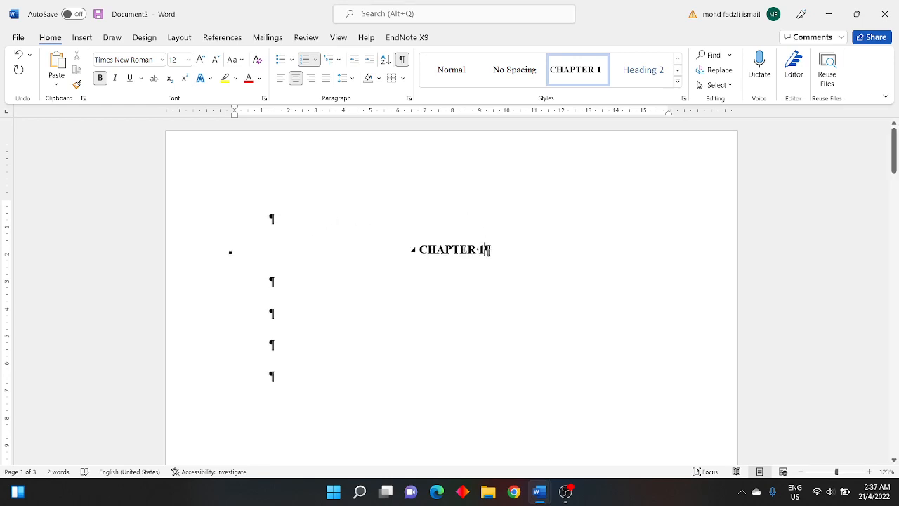
pyautogui.press('Return')
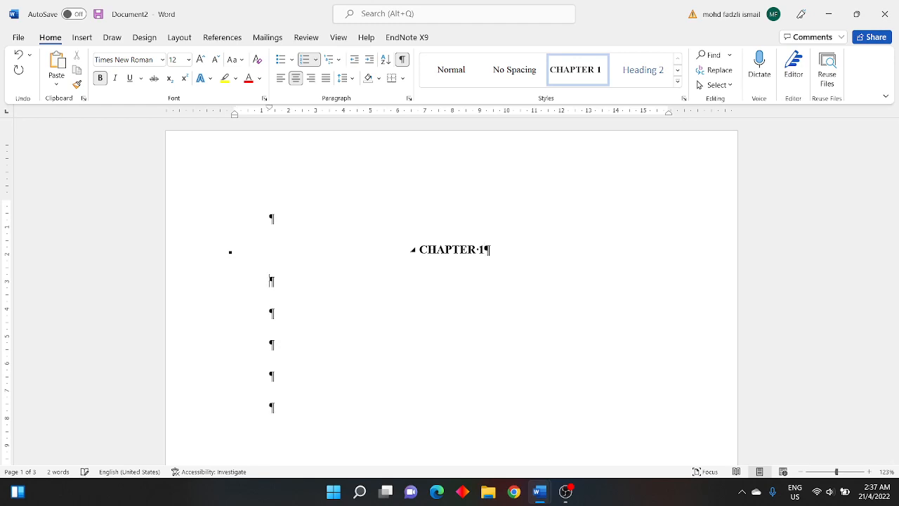
pyautogui.click(269, 281)
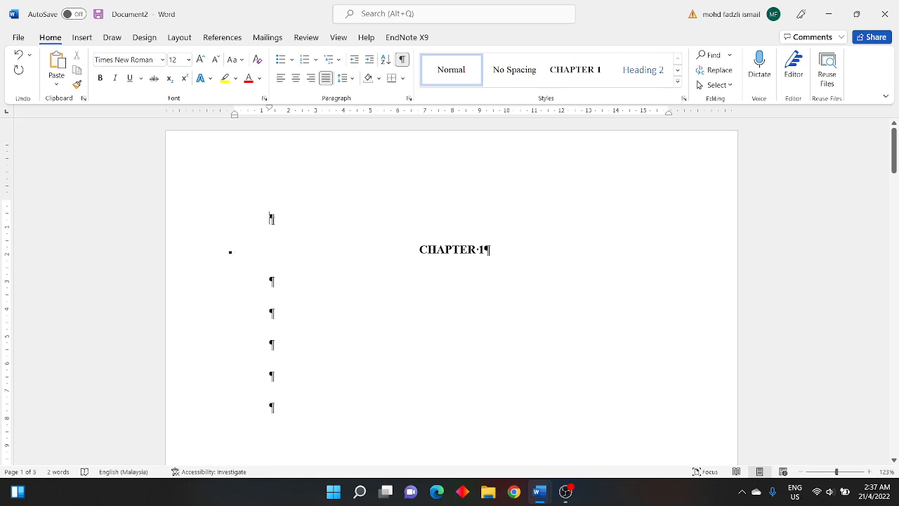
pyautogui.press('Delete')
pyautogui.press('End')
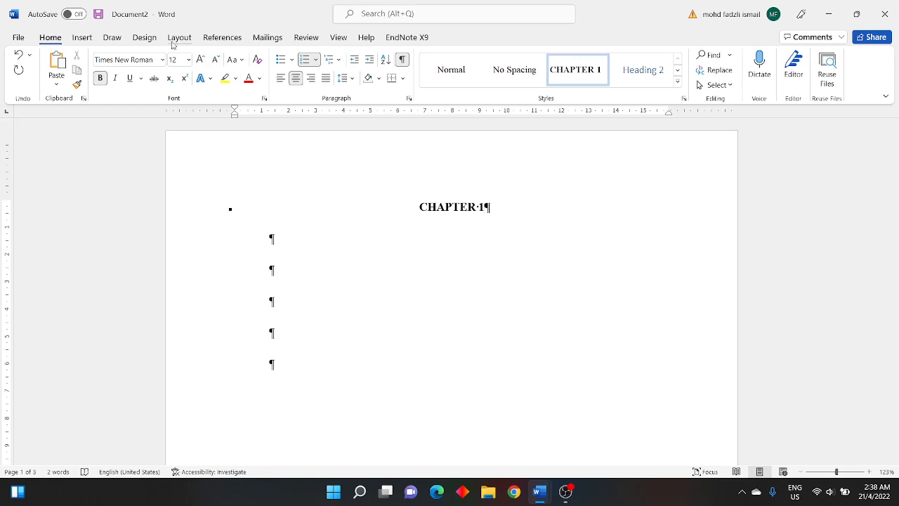
# Show the Navigation Pane listing the document's headings.
pyautogui.click(331, 37)
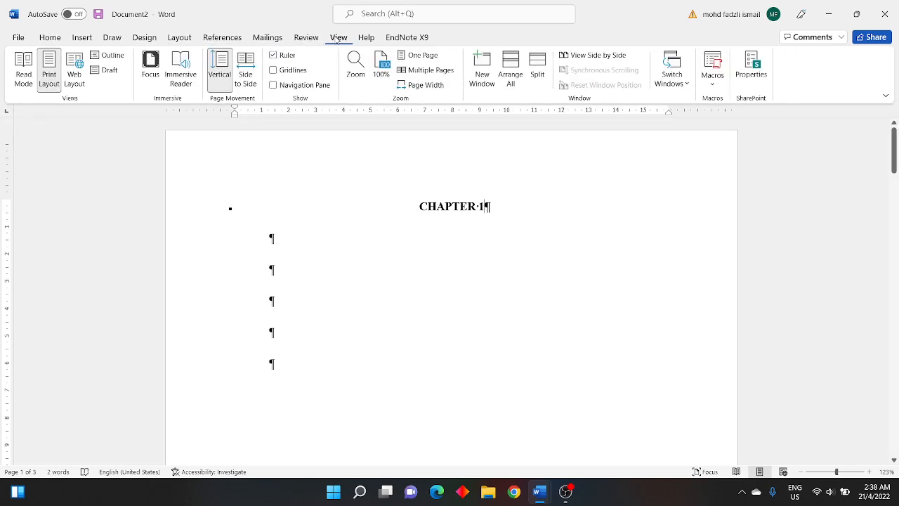
pyautogui.click(274, 85)
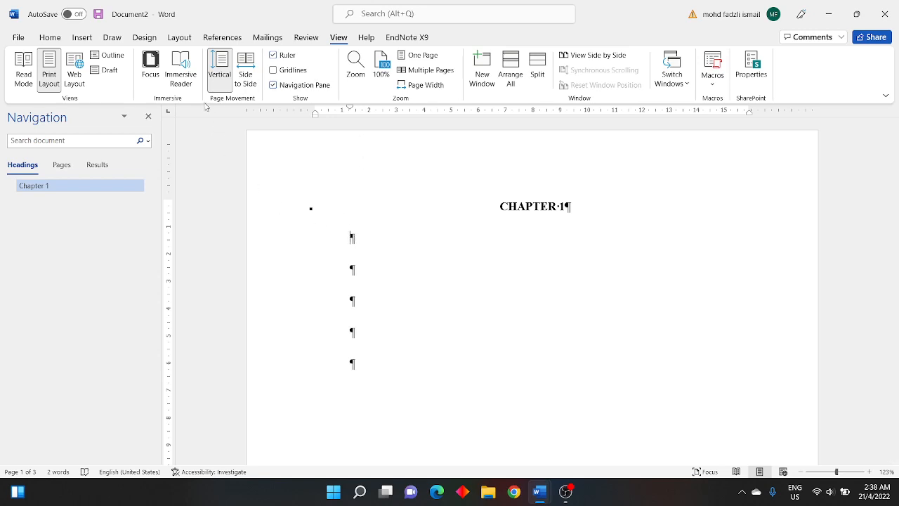
# Define a new multilevel list for the empty paragraph below the chapter heading, linking level 2 to the Heading 2 style.
pyautogui.click(51, 38)
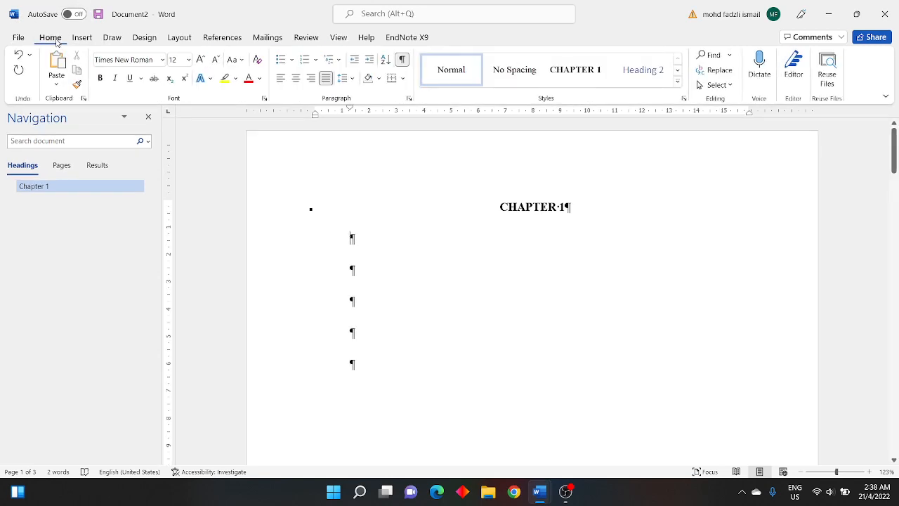
pyautogui.click(337, 60)
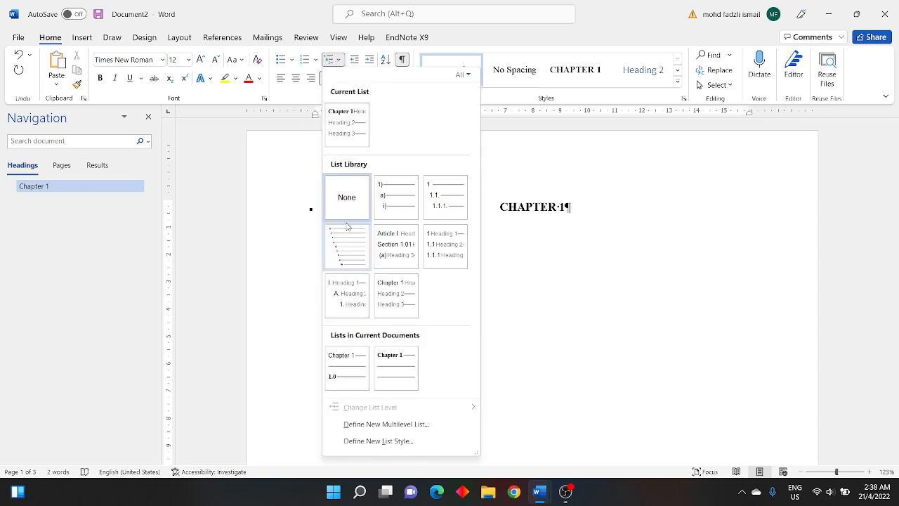
pyautogui.moveTo(386, 293)
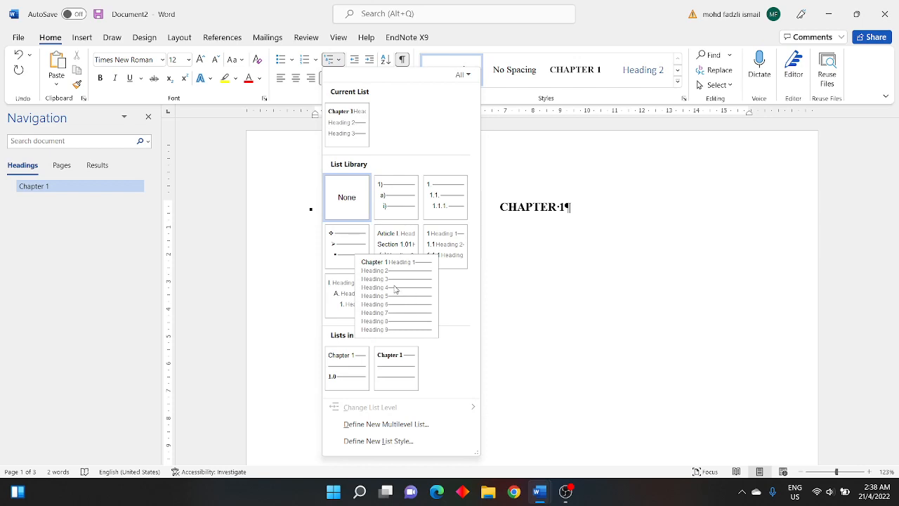
pyautogui.moveTo(395, 386)
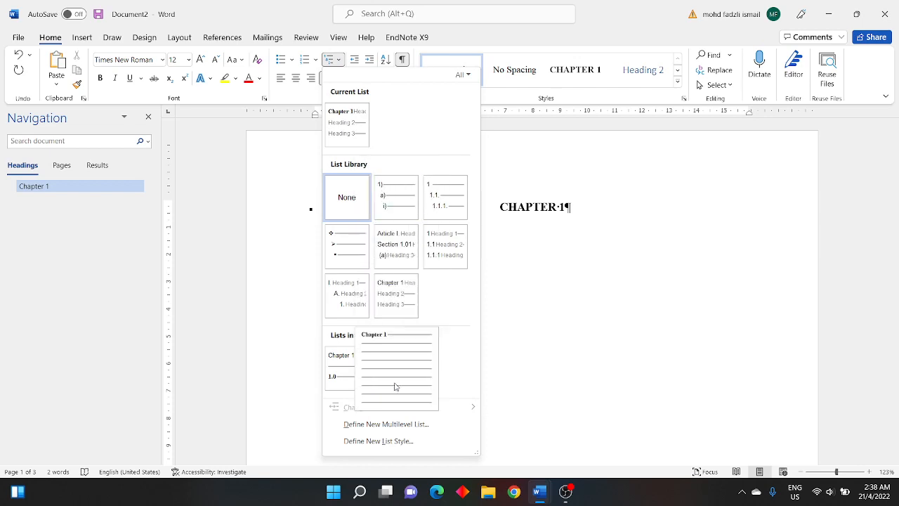
pyautogui.click(390, 426)
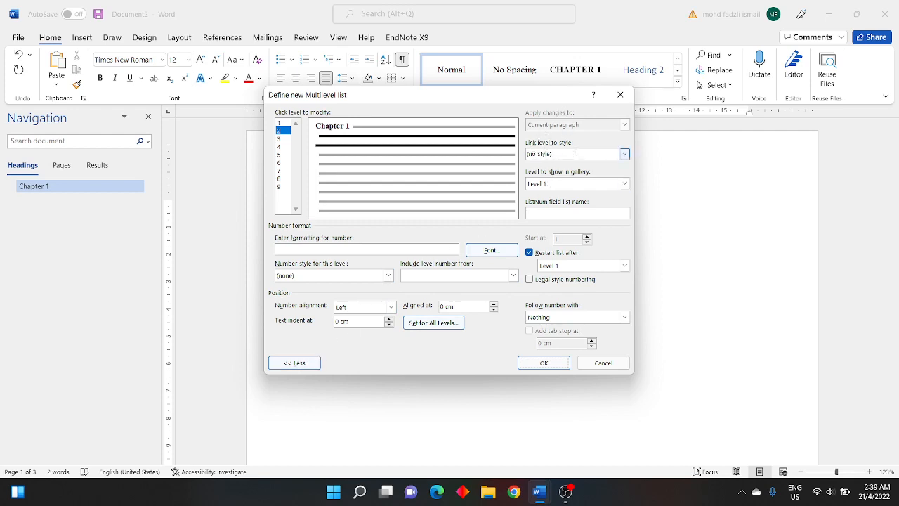
pyautogui.click(625, 154)
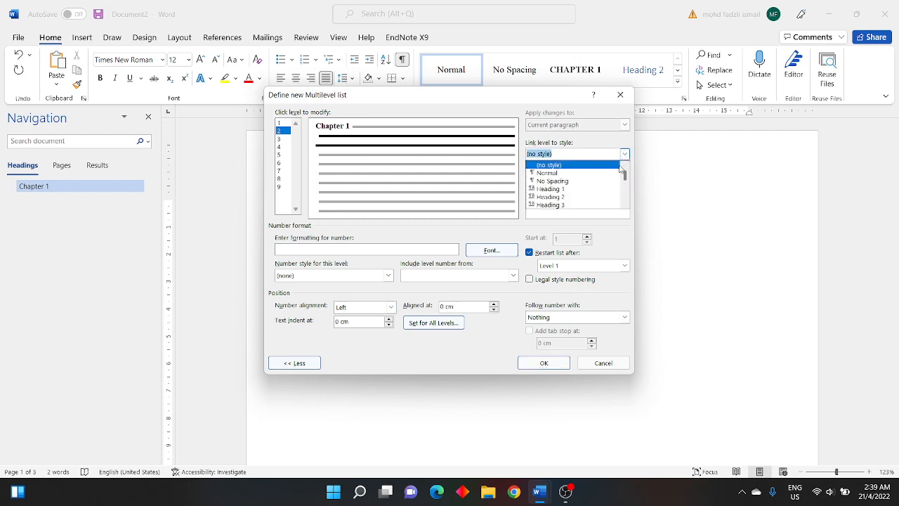
pyautogui.click(560, 198)
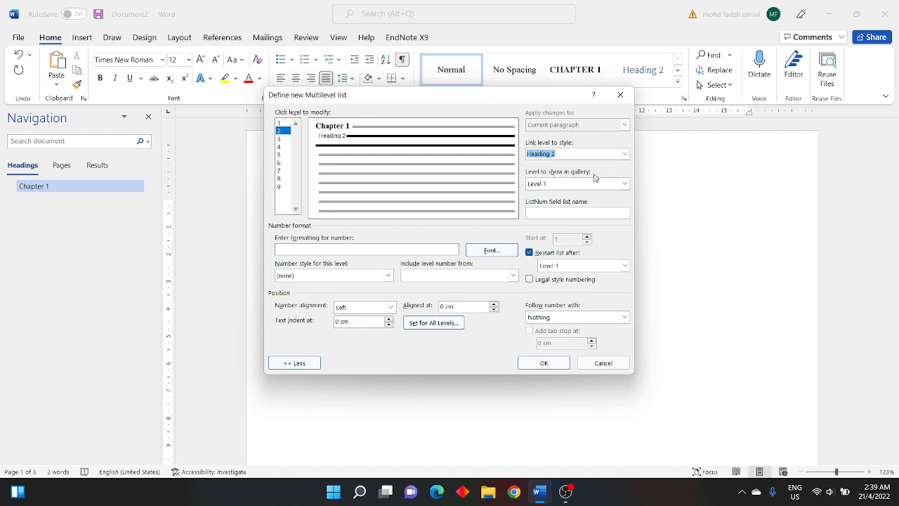
# Keep Level 1 as the level to show in gallery, and accept the multilevel list definition.
pyautogui.click(624, 185)
pyautogui.click(623, 185)
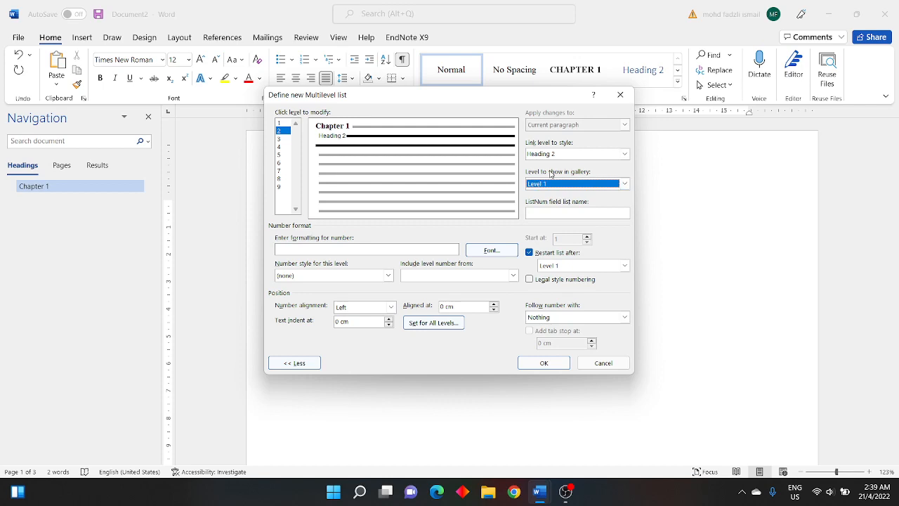
pyautogui.click(553, 184)
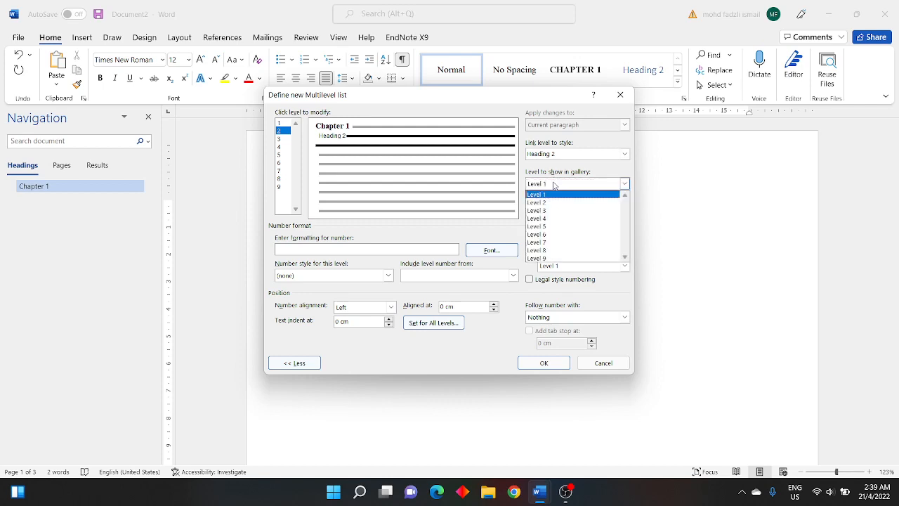
pyautogui.click(553, 185)
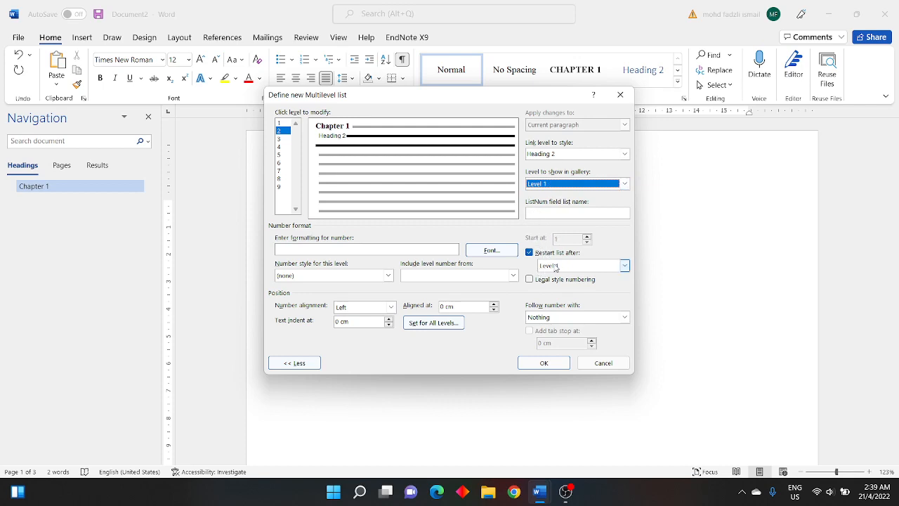
pyautogui.click(541, 363)
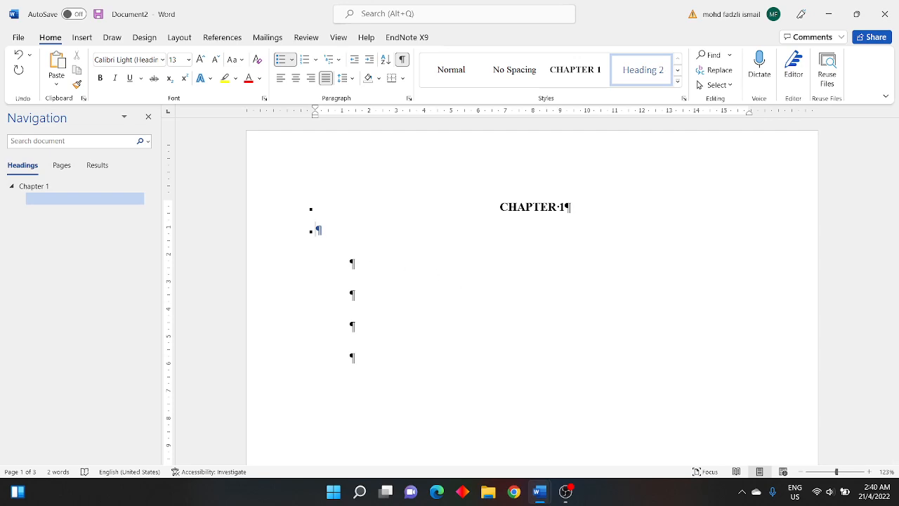
# Enter Introduction as the Heading 2 text below the CHAPTER 1 heading.
pyautogui.write('Introduction')
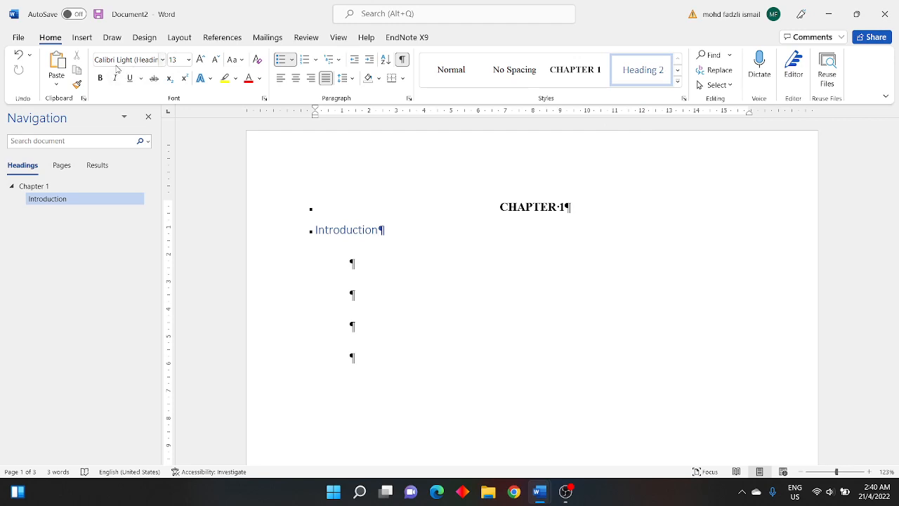
pyautogui.press('ctrl')
pyautogui.press('ctrl')
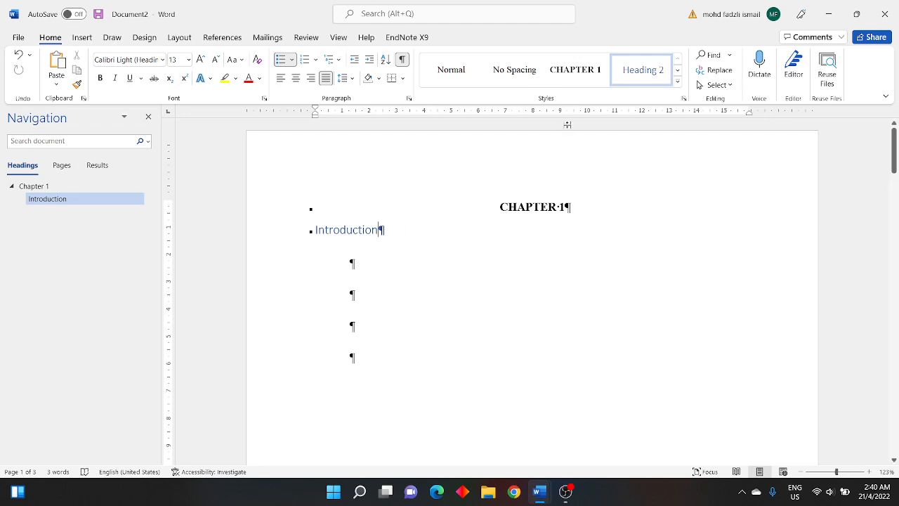
# Open the Heading 2 style for modification and enable its automatic update option.
pyautogui.press('ctrl')
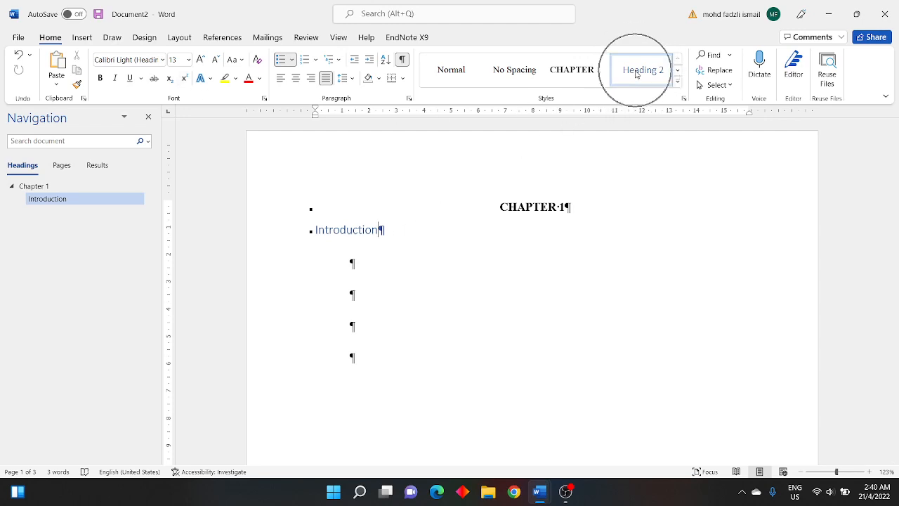
pyautogui.rightClick(635, 73)
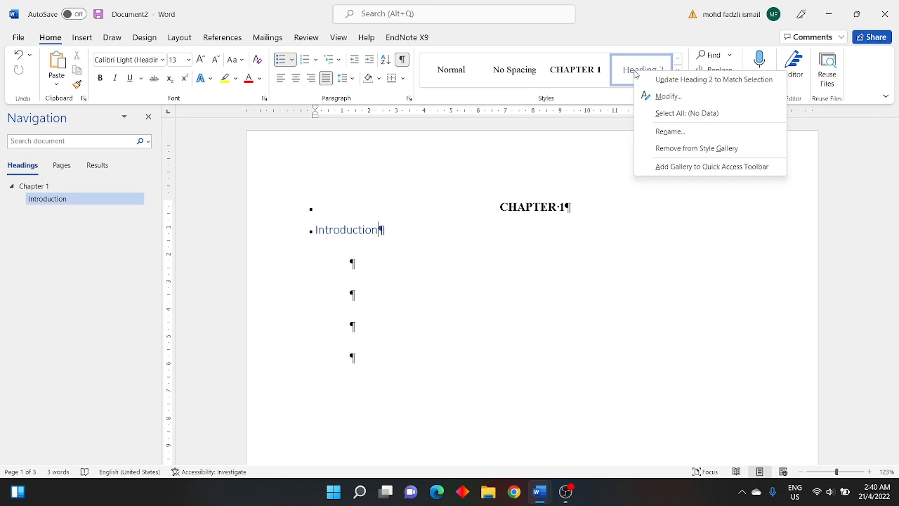
pyautogui.click(665, 97)
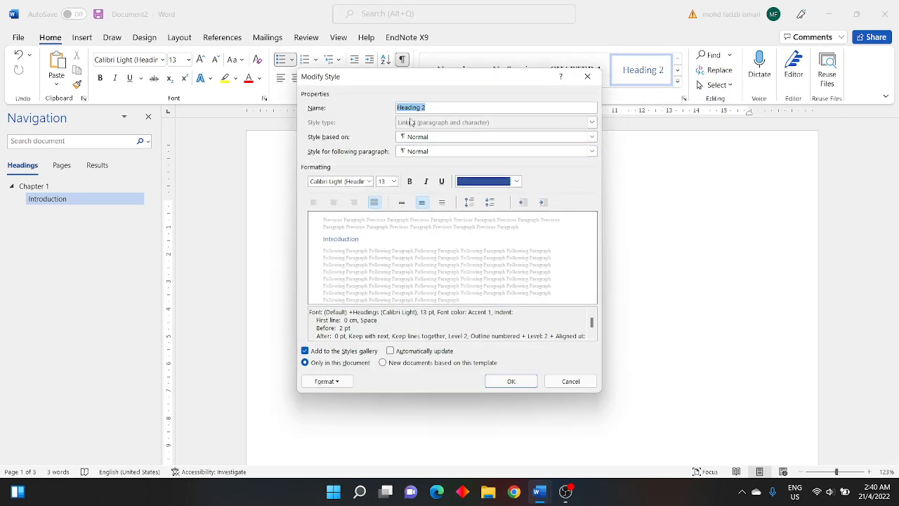
pyautogui.click(391, 352)
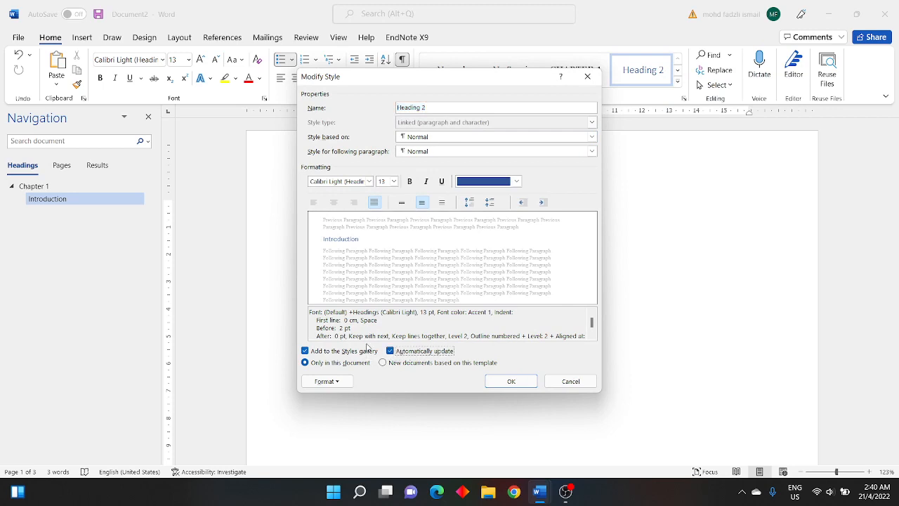
# Set the Heading 2 style's font to Times New Roman, bold, size 12, with Automatic color and all caps.
pyautogui.click(334, 383)
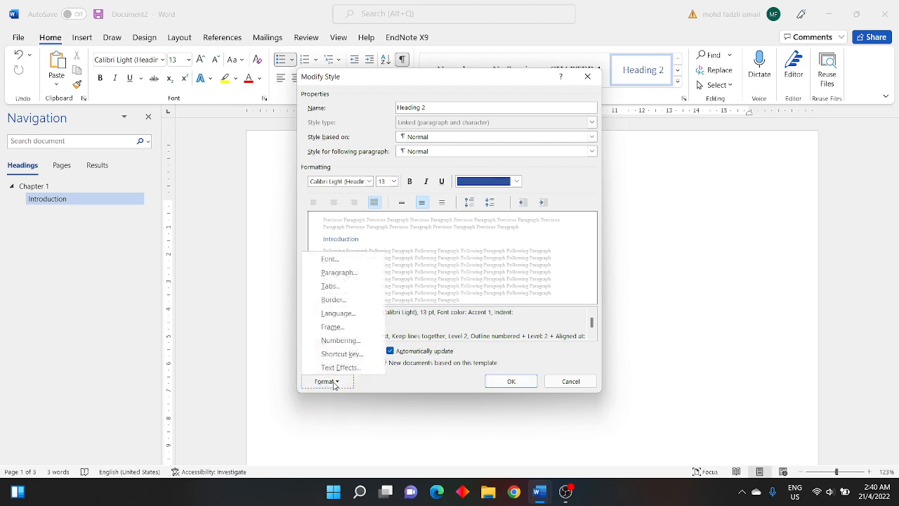
pyautogui.click(345, 259)
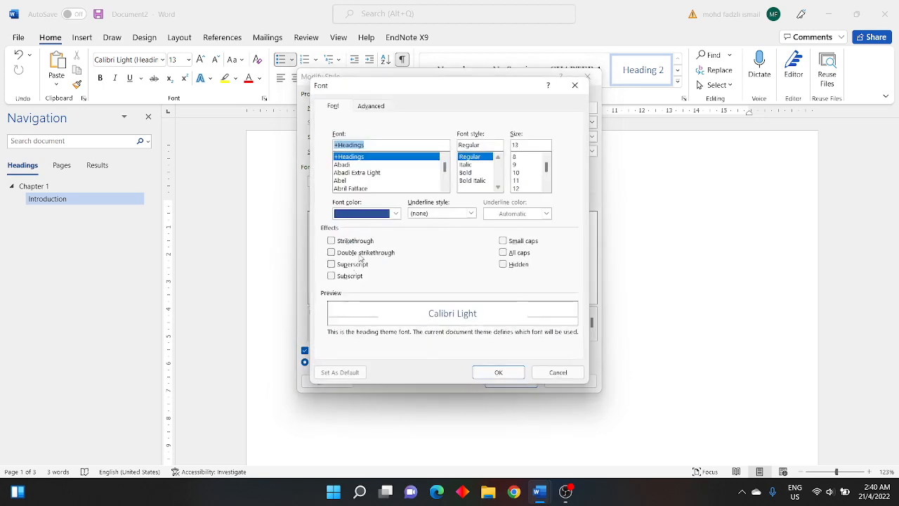
pyautogui.write('tim')
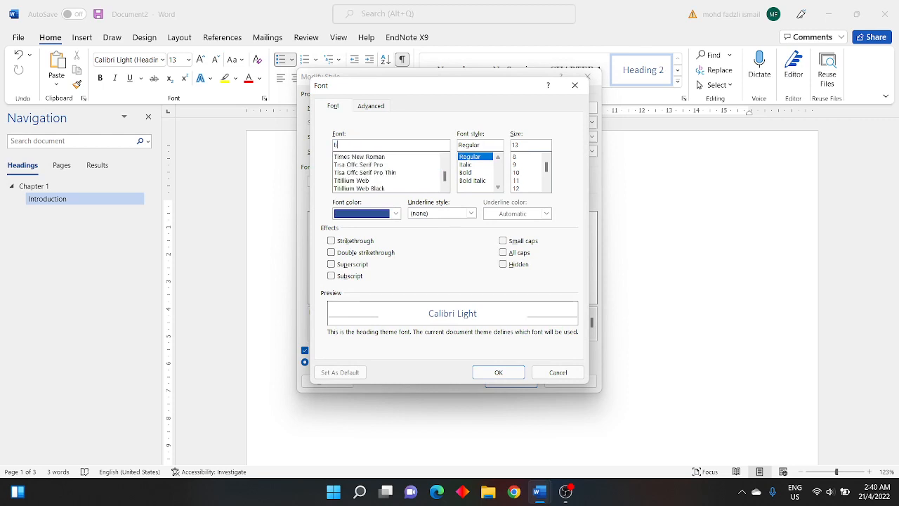
pyautogui.click(385, 158)
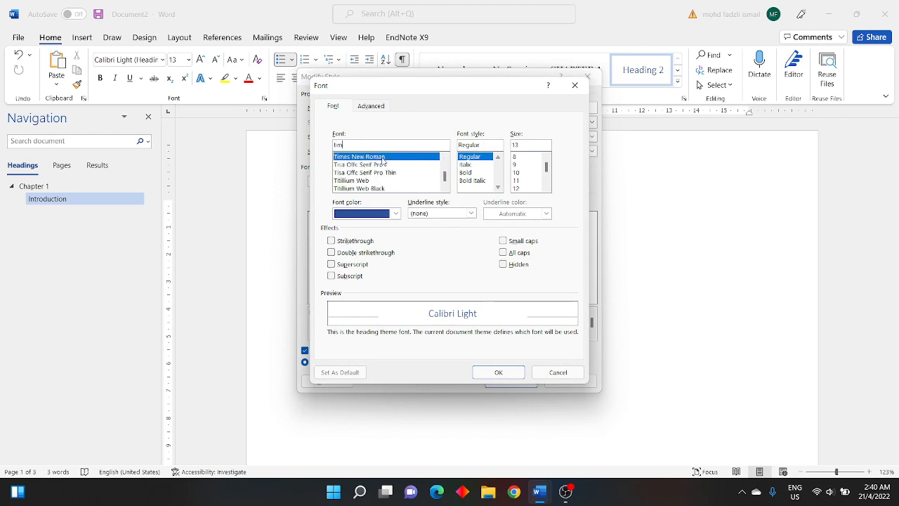
pyautogui.click(469, 173)
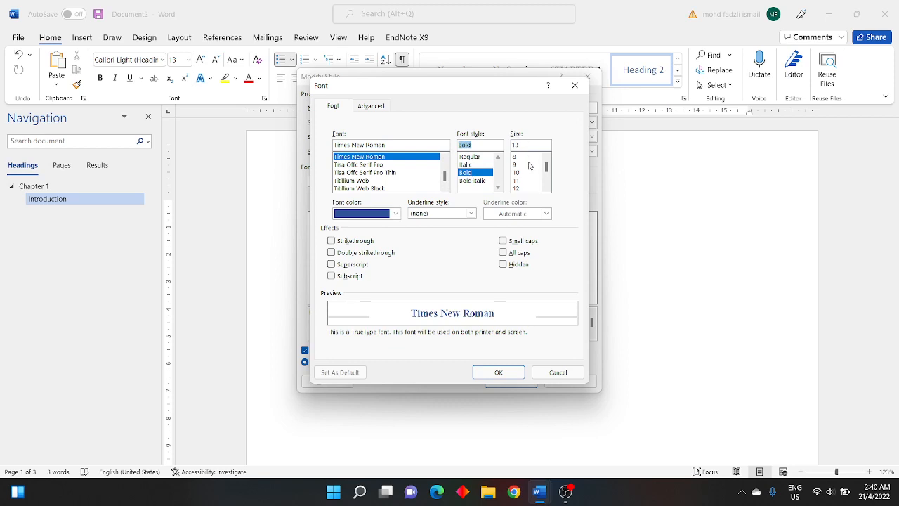
pyautogui.click(521, 188)
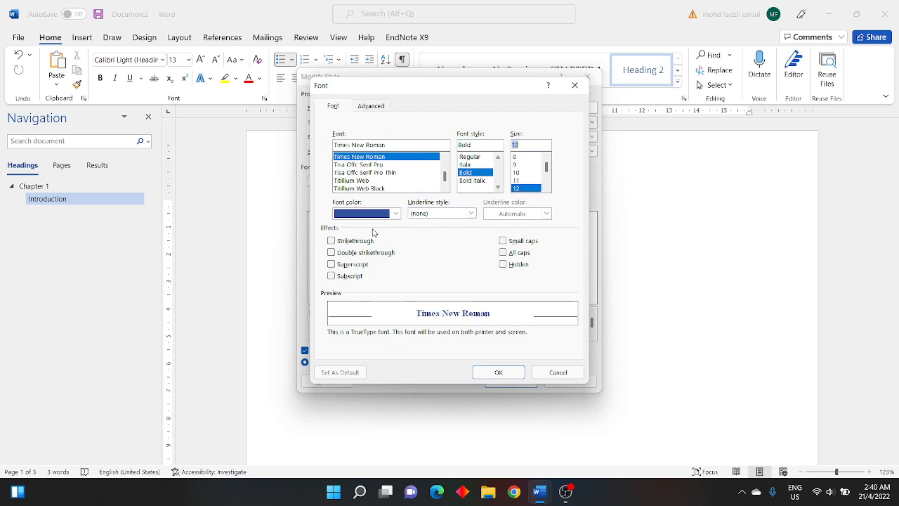
pyautogui.click(352, 215)
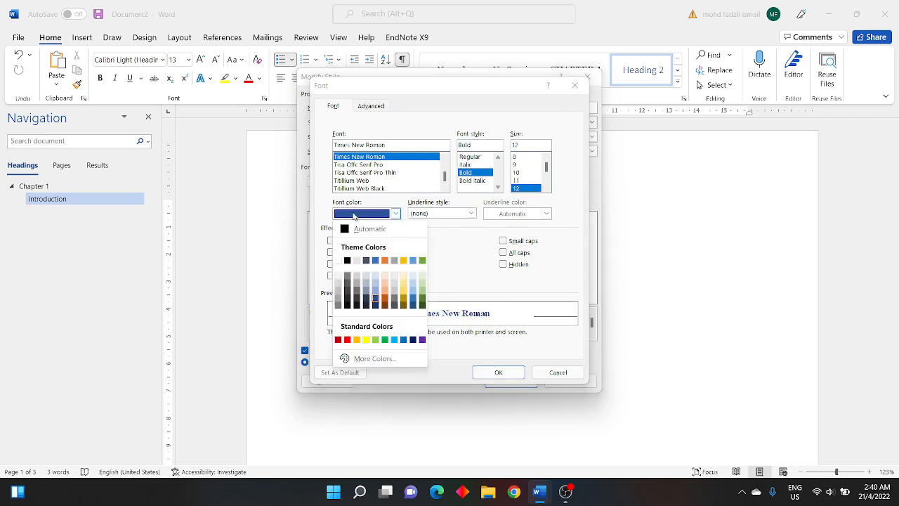
pyautogui.click(365, 229)
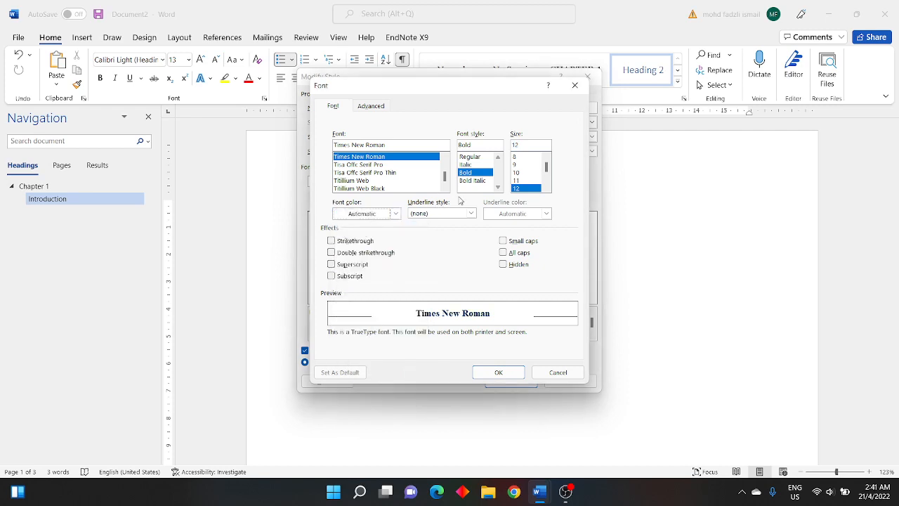
pyautogui.click(503, 253)
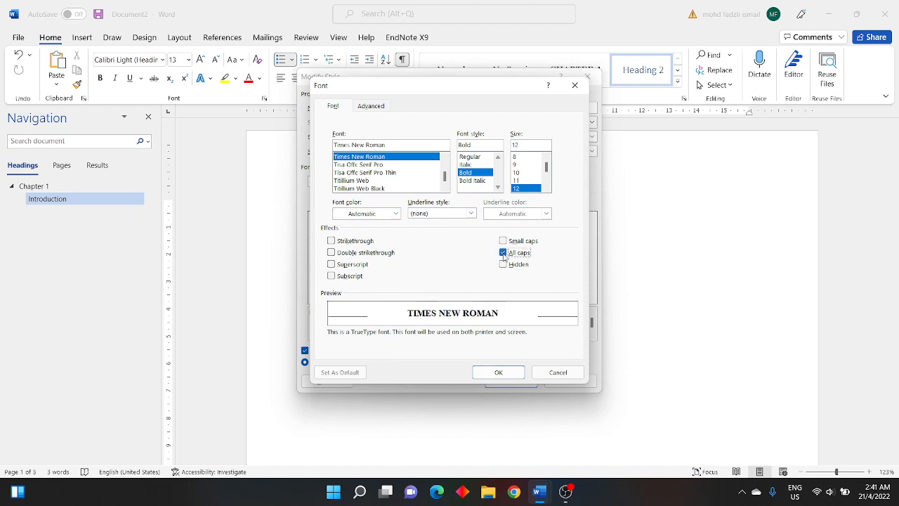
pyautogui.click(499, 373)
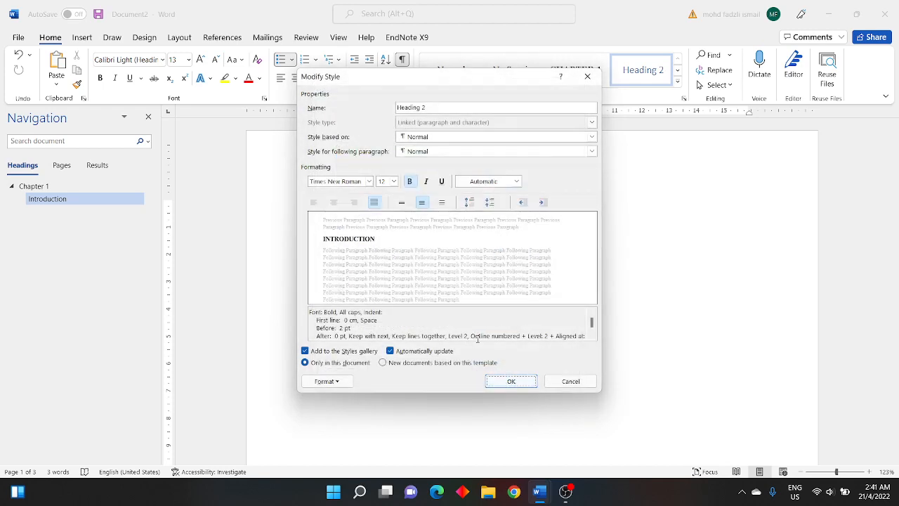
# Set the Heading 2 paragraph format to Centered alignment with 0 pt spacing before, and accept the style changes.
pyautogui.click(337, 382)
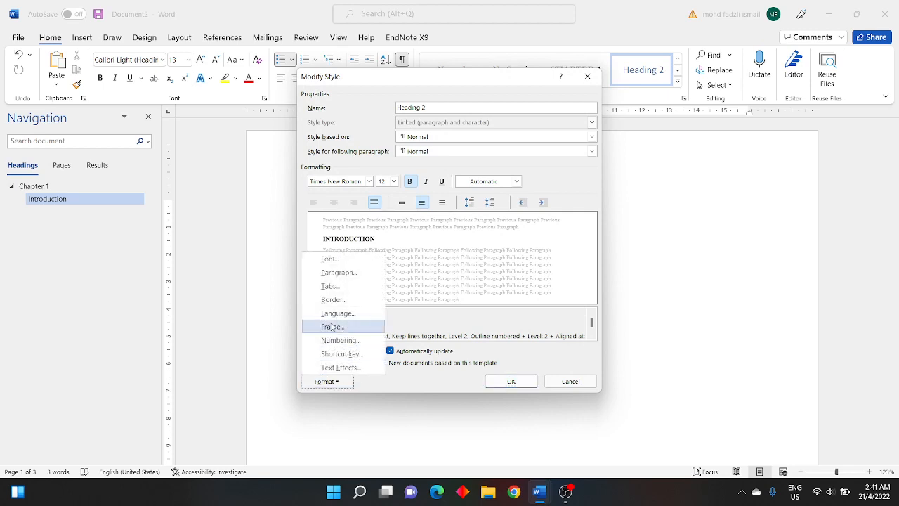
pyautogui.click(342, 273)
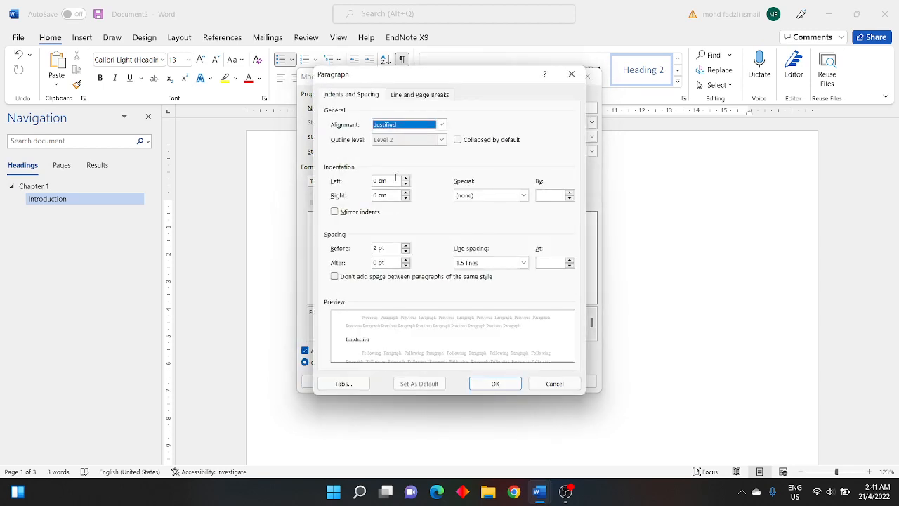
pyautogui.click(399, 126)
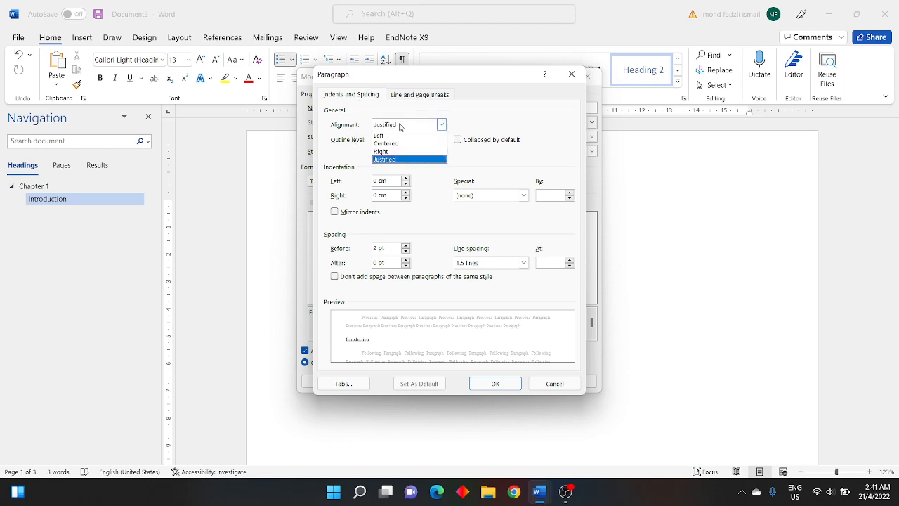
pyautogui.click(395, 144)
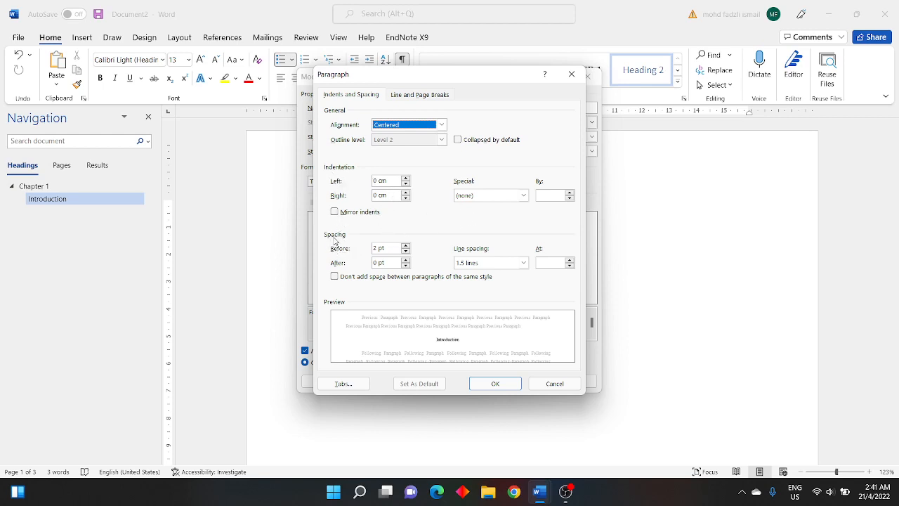
pyautogui.click(405, 251)
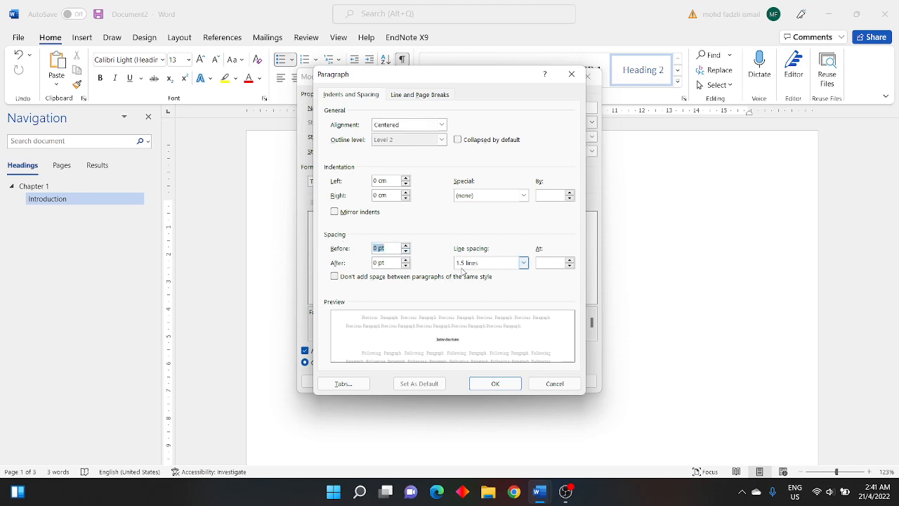
pyautogui.click(495, 387)
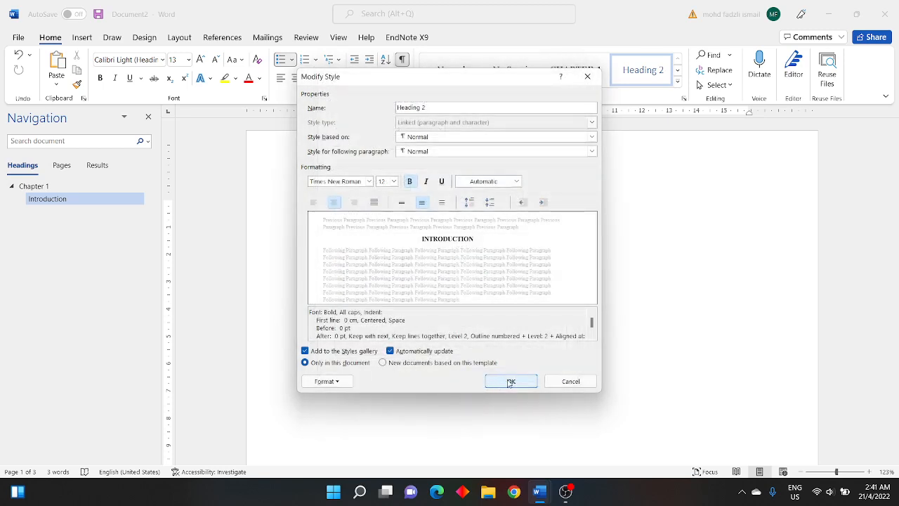
pyautogui.click(511, 382)
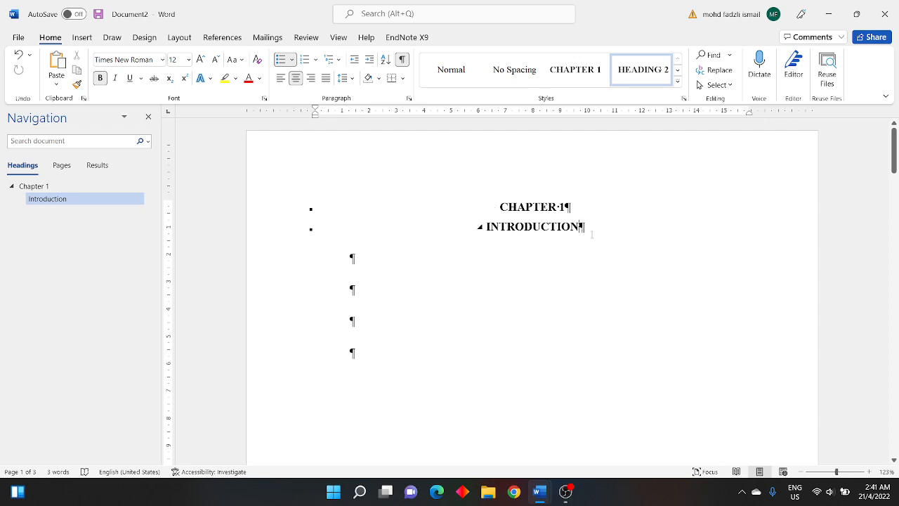
# Add blank paragraphs below the INTRODUCTION heading, and apply the Heading 1 style to one of the blank lines further down to start Chapter 2.
pyautogui.press('Return')
pyautogui.press('Return')
pyautogui.press('Return')
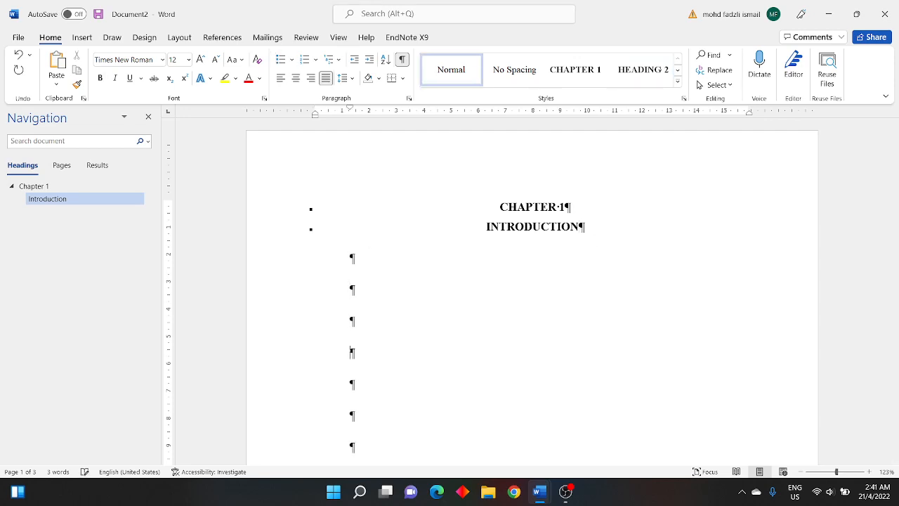
pyautogui.press('Return')
pyautogui.scroll(-1, 397, 358)
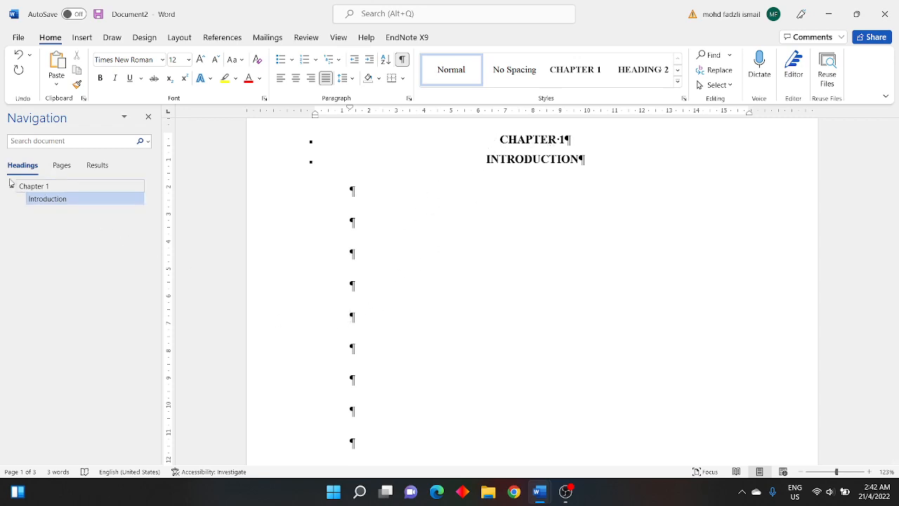
pyautogui.press('ctrl')
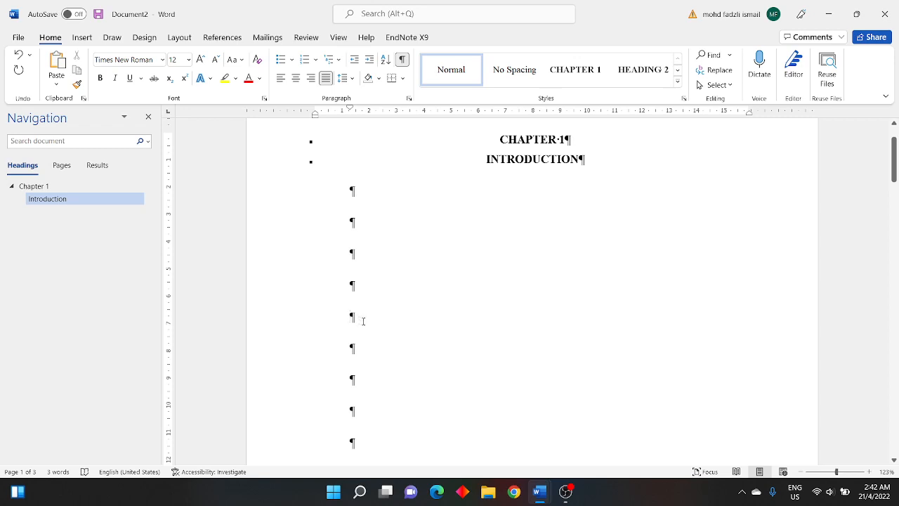
pyautogui.click(577, 73)
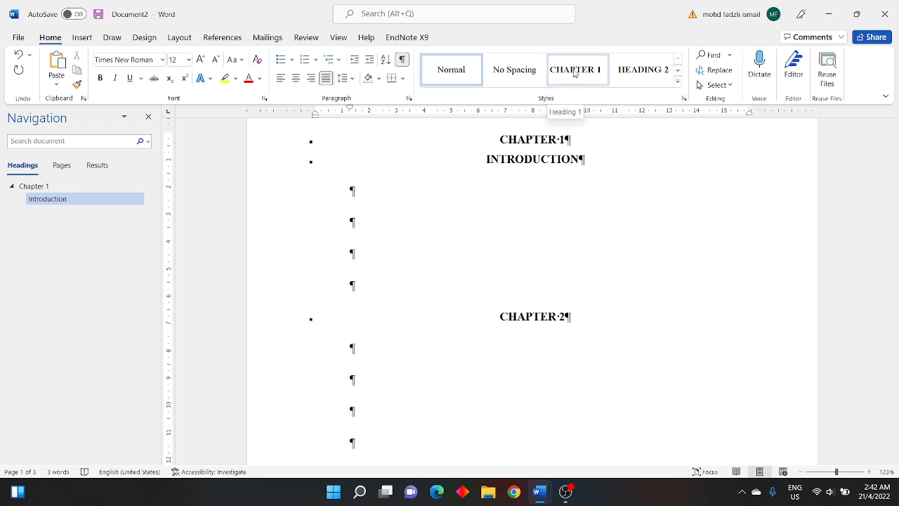
pyautogui.click(578, 74)
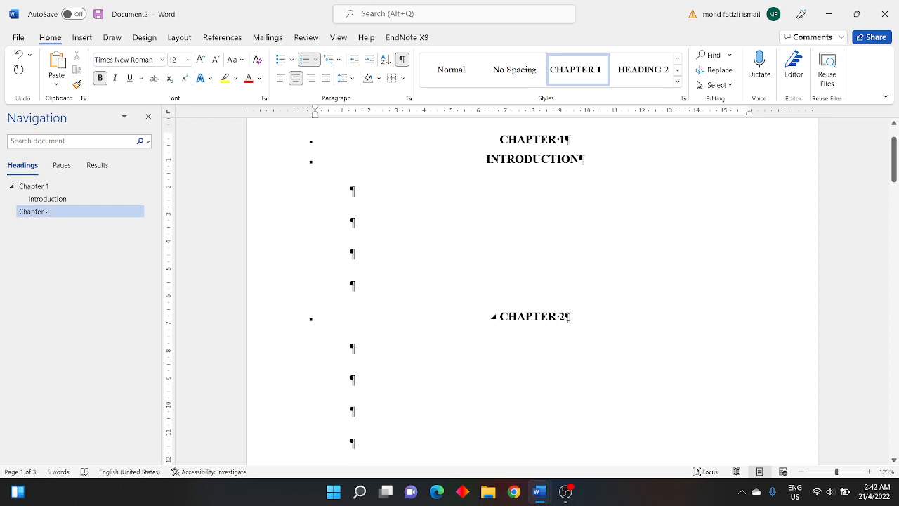
# Hide the formatting marks, and add Literature Review below the CHAPTER 2 heading in the Heading 2 style.
pyautogui.click(402, 59)
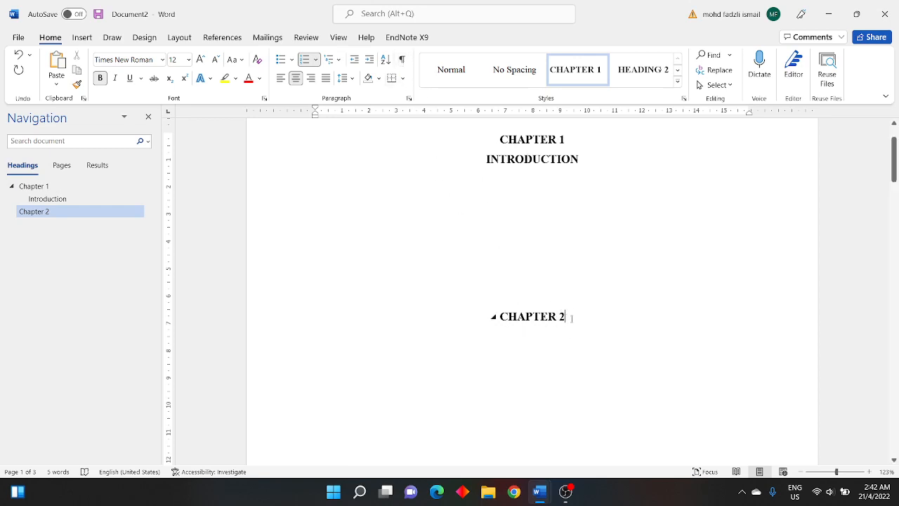
pyautogui.press('Return')
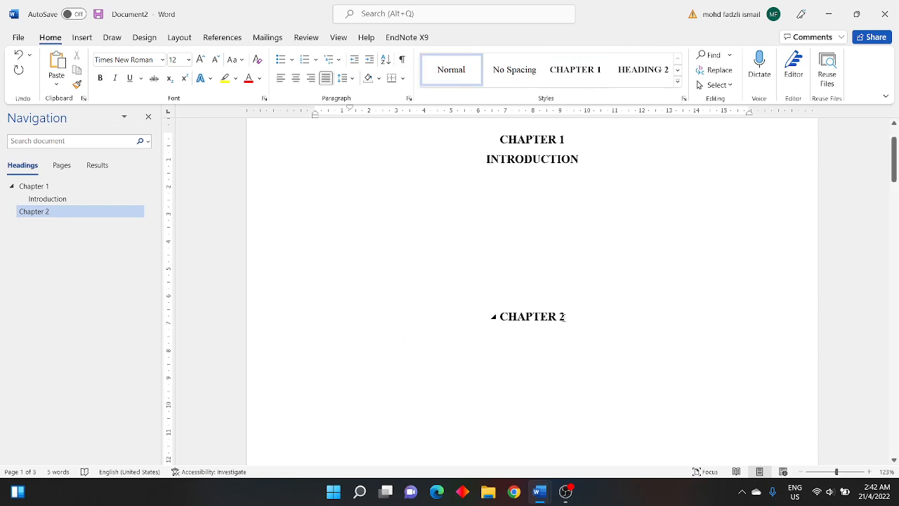
pyautogui.write('Li')
pyautogui.write('terature ')
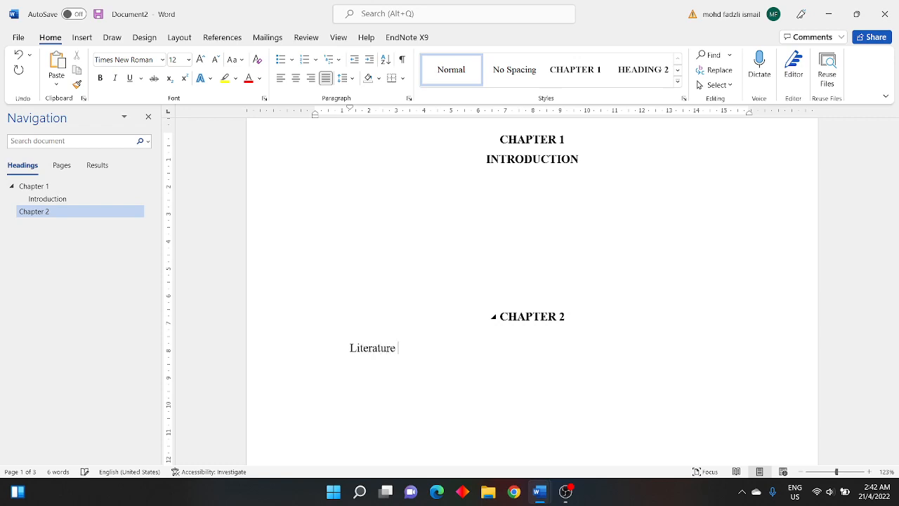
pyautogui.write('Review')
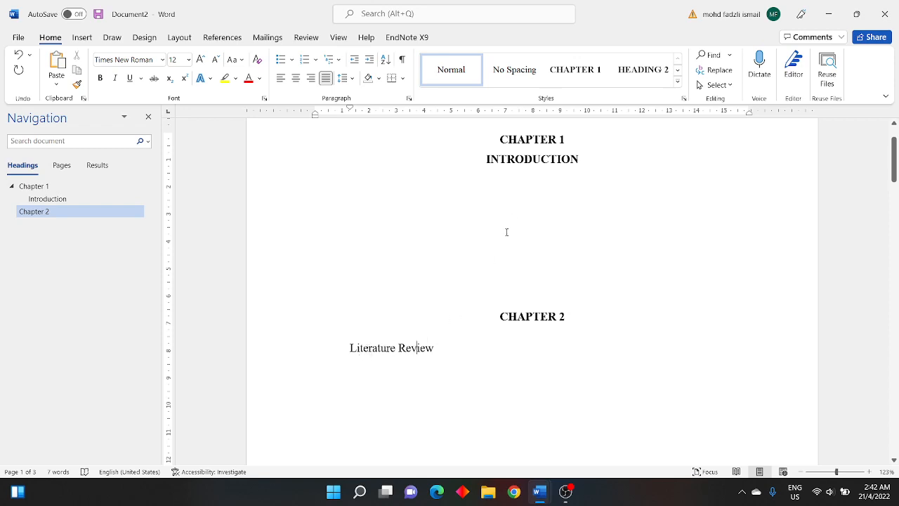
pyautogui.click(643, 73)
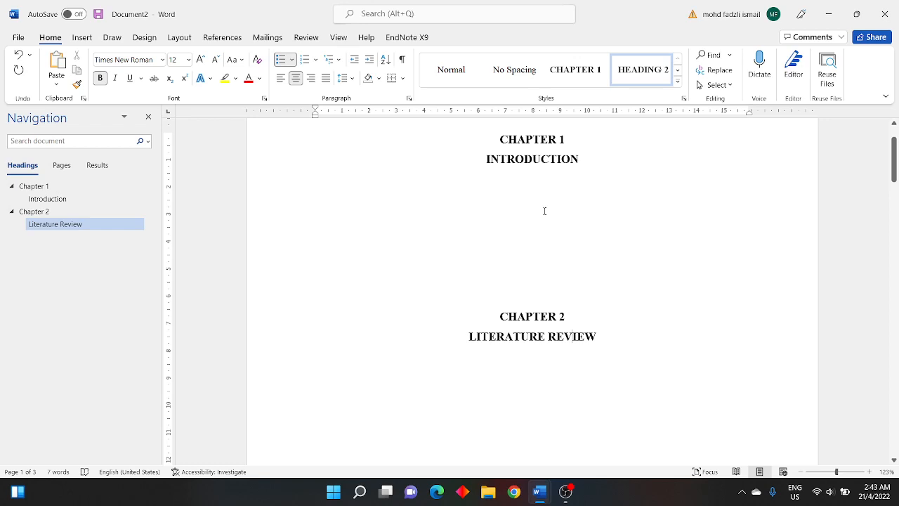
# For the blank line below INTRODUCTION, define a new multilevel list whose level 3 number combines the Level 1 number, a period and the 1, 2, 3 style.
pyautogui.click(432, 189)
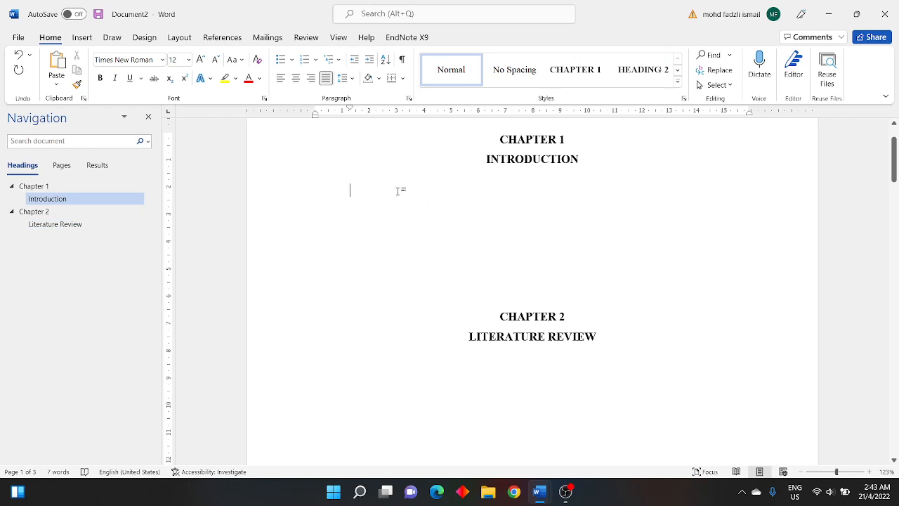
pyautogui.click(335, 63)
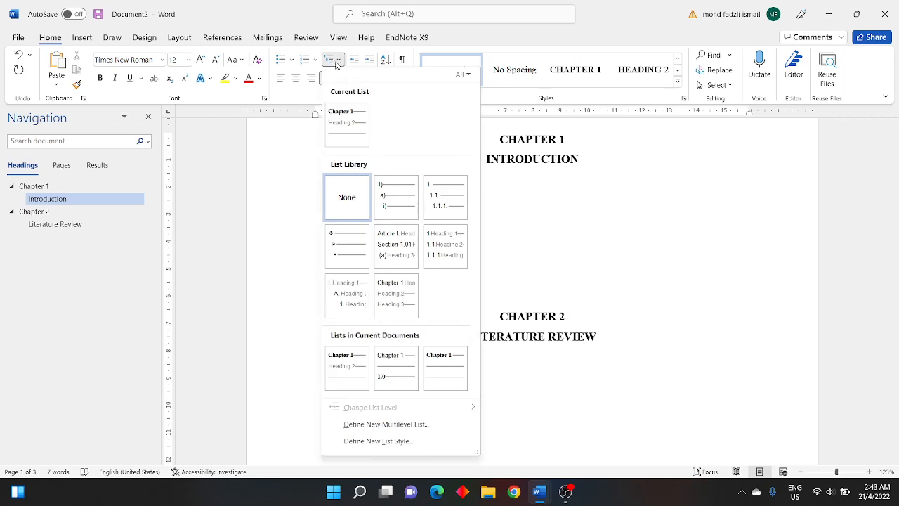
pyautogui.click(377, 425)
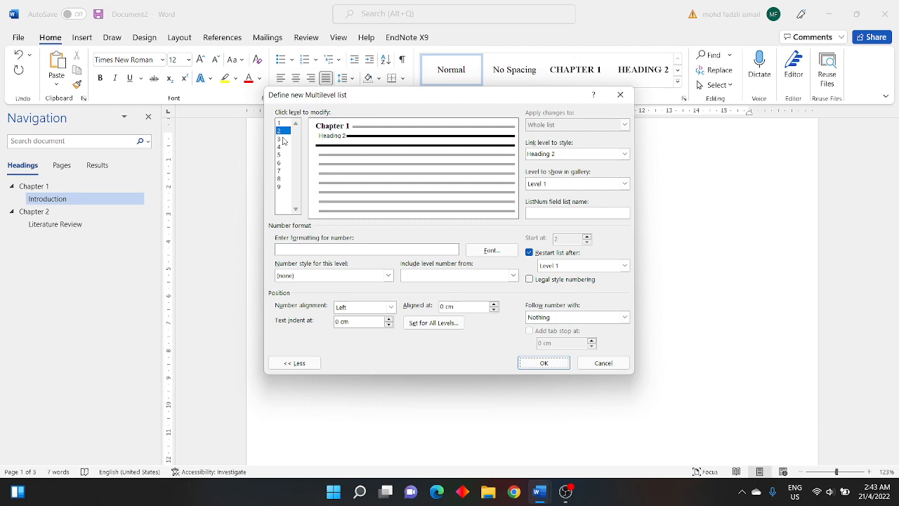
pyautogui.click(283, 139)
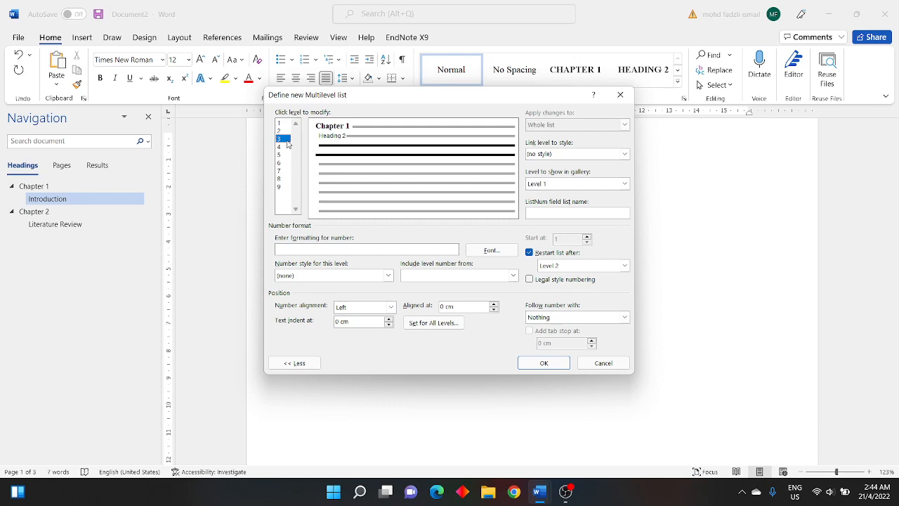
pyautogui.click(456, 276)
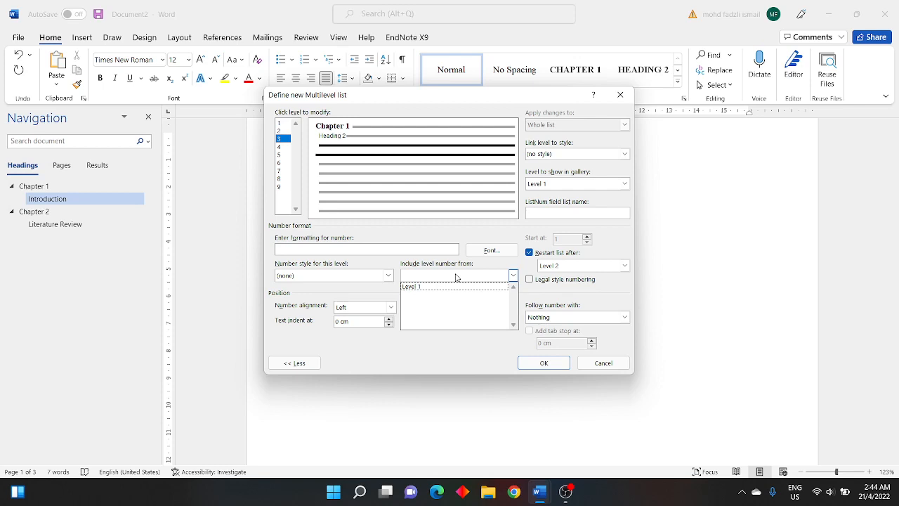
pyautogui.click(420, 286)
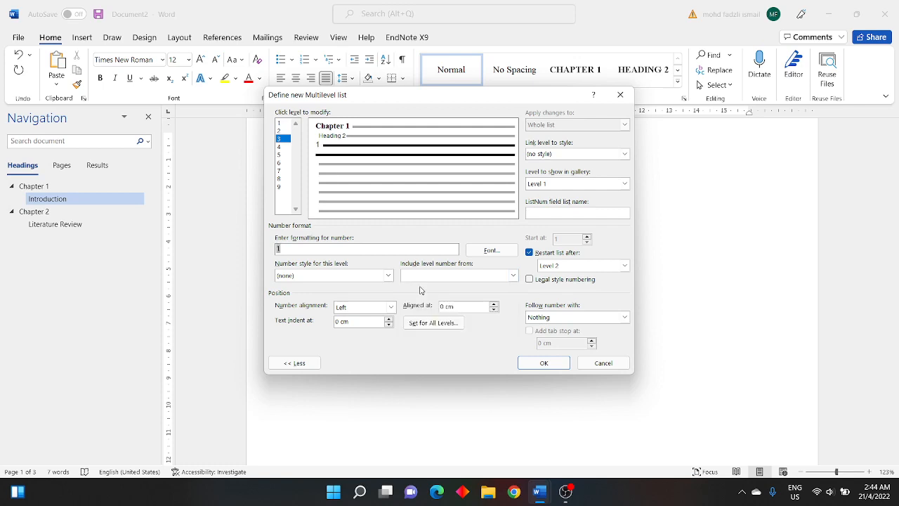
pyautogui.click(278, 248)
pyautogui.write('.')
pyautogui.click(323, 279)
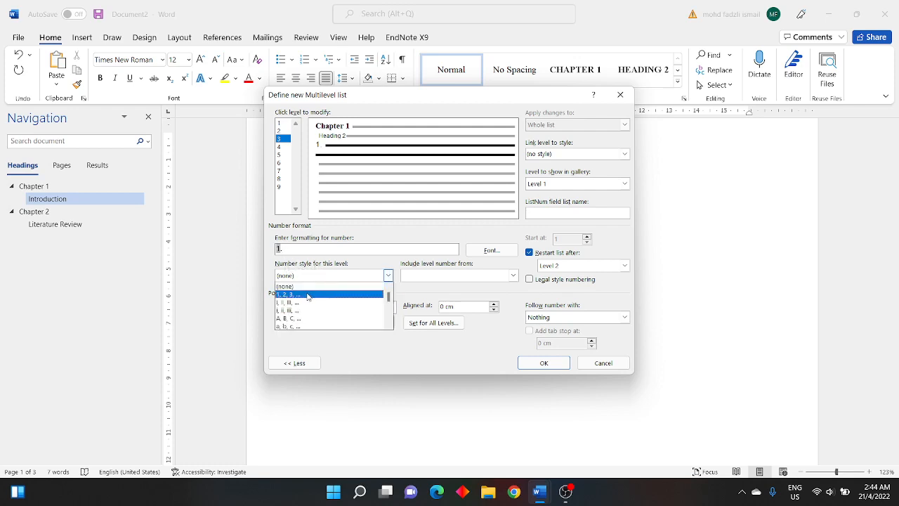
pyautogui.click(306, 295)
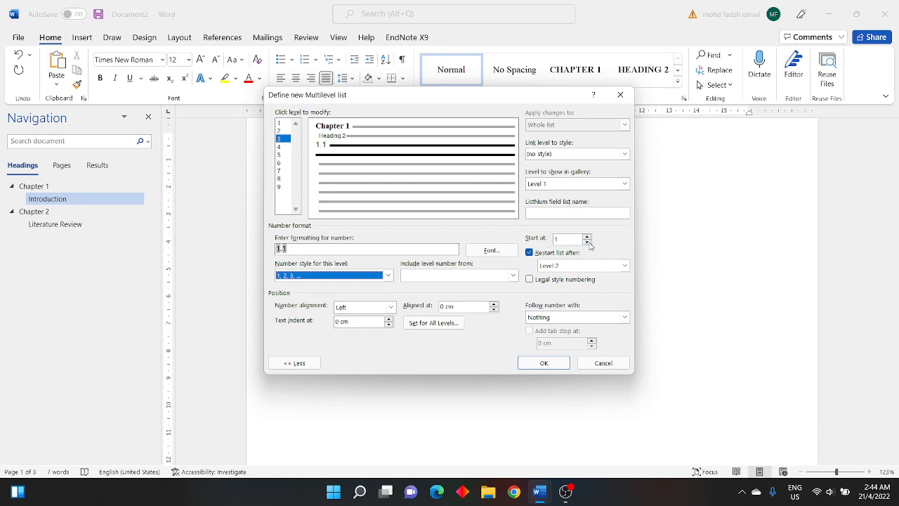
# Start the level 3 numbering at 0 and link level 3 to the Heading 3 style.
pyautogui.click(587, 243)
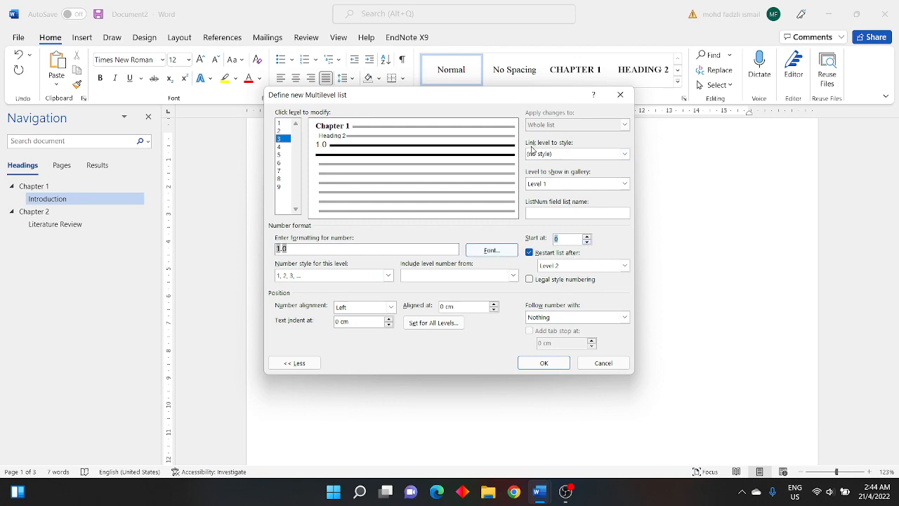
pyautogui.click(624, 154)
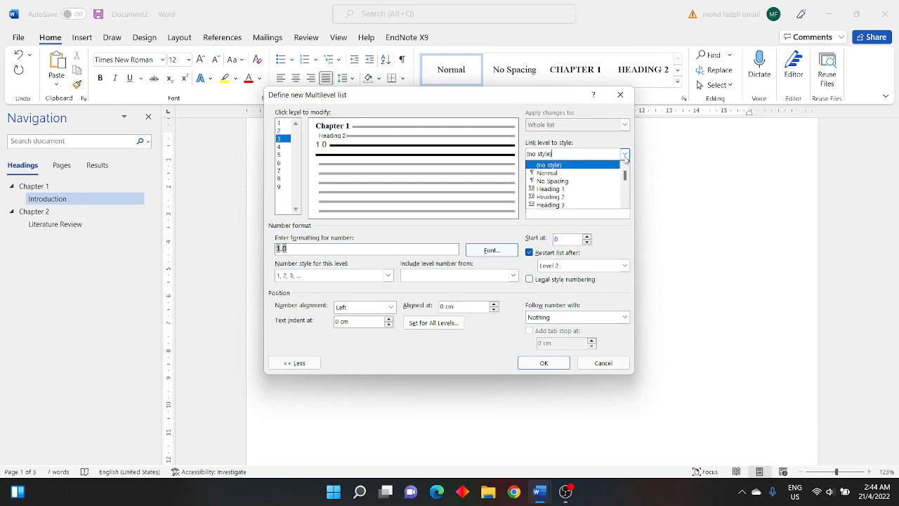
pyautogui.click(576, 205)
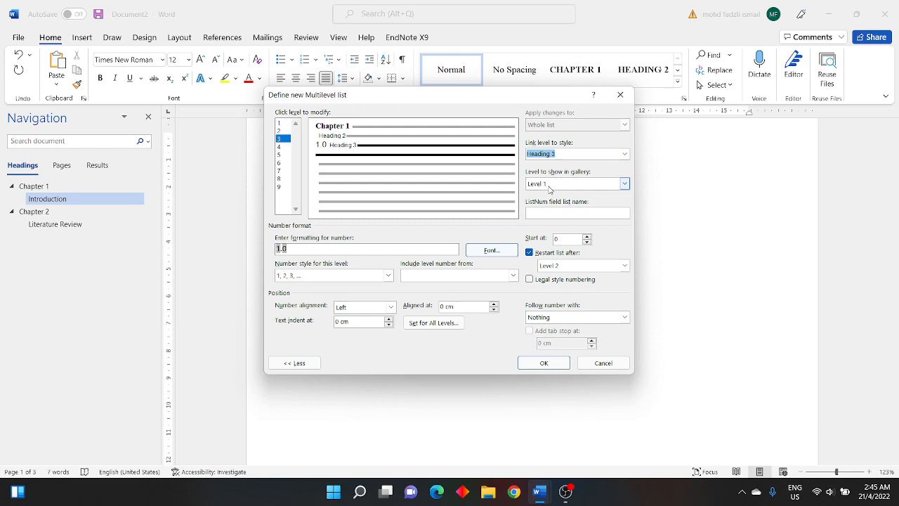
# Format the level 3 number in Times New Roman, Bold, size 12 with Automatic color, and accept the new multilevel list.
pyautogui.click(490, 255)
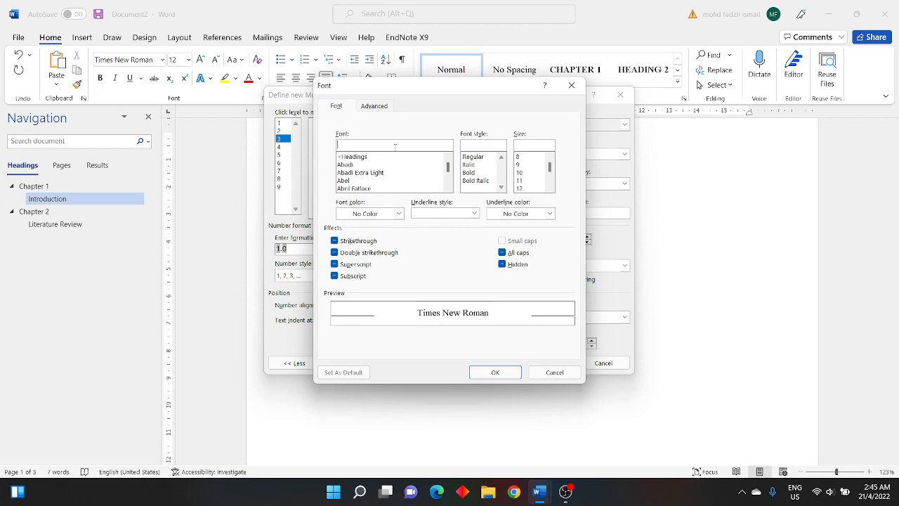
pyautogui.write('time')
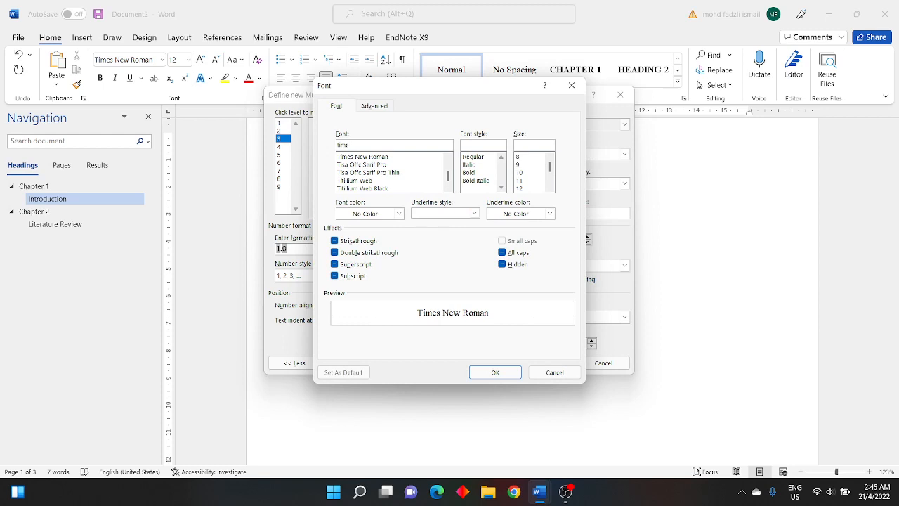
pyautogui.click(381, 157)
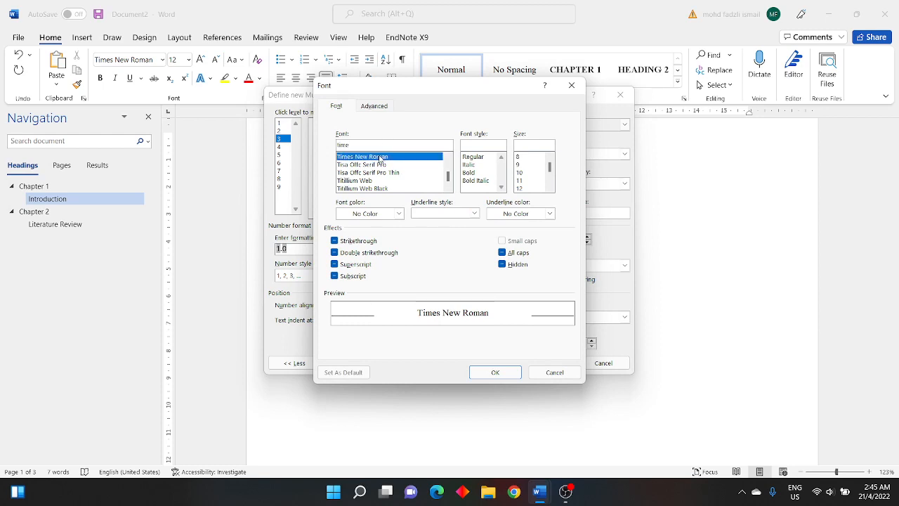
pyautogui.click(468, 172)
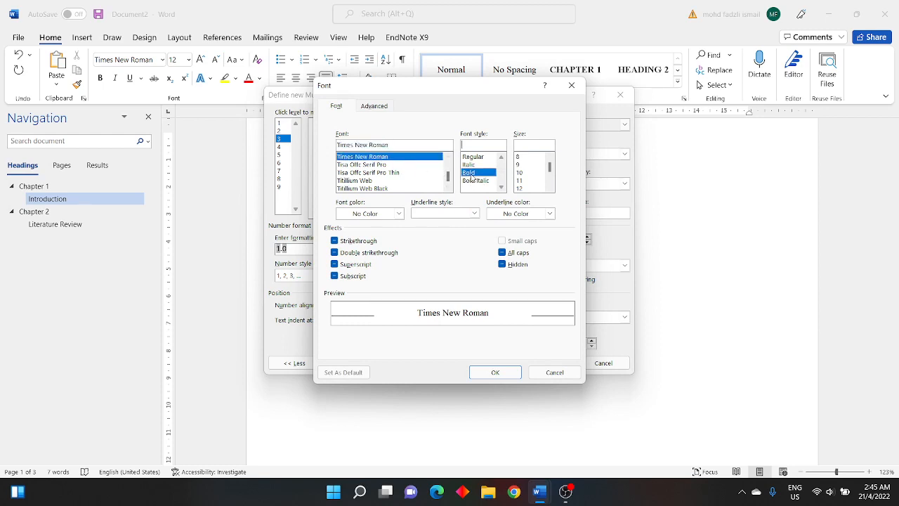
pyautogui.click(529, 189)
pyautogui.click(384, 215)
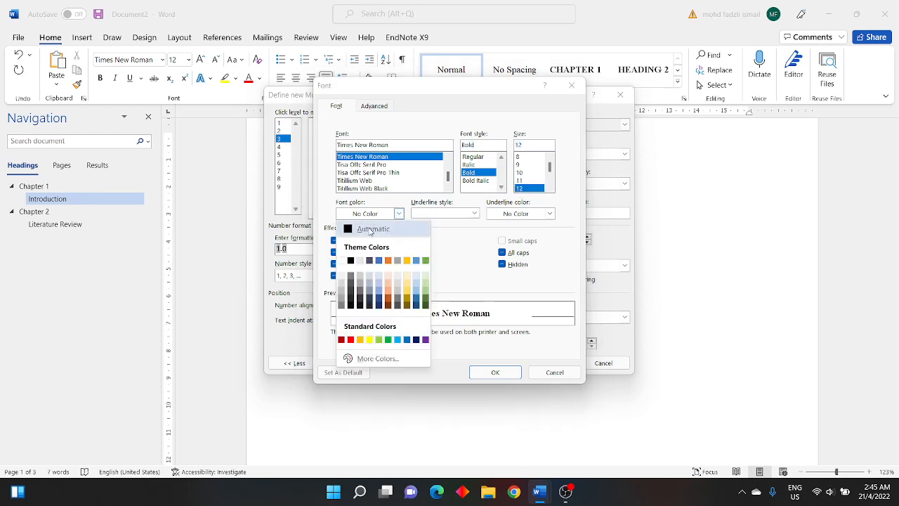
pyautogui.click(372, 229)
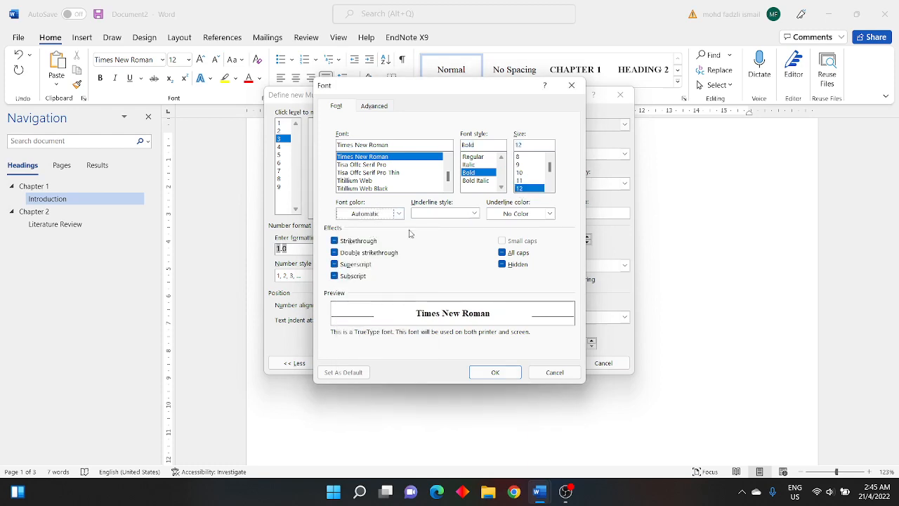
pyautogui.click(495, 373)
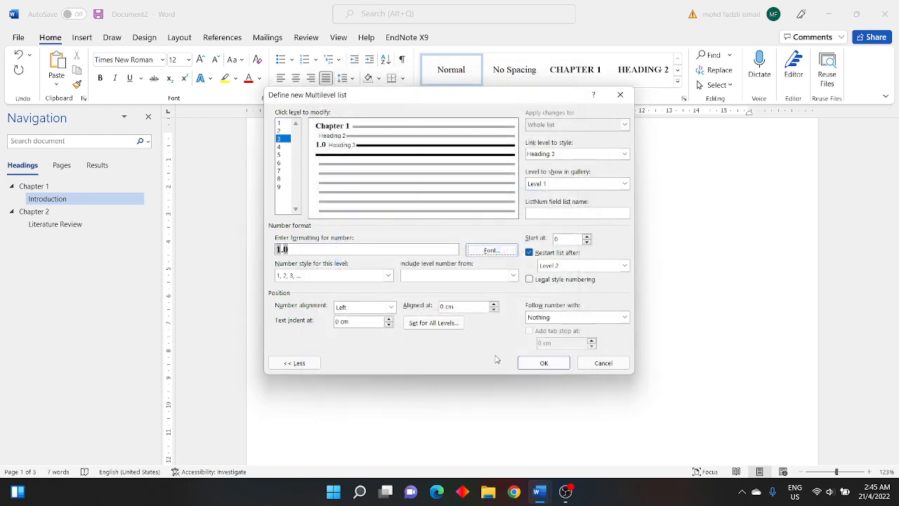
pyautogui.click(547, 362)
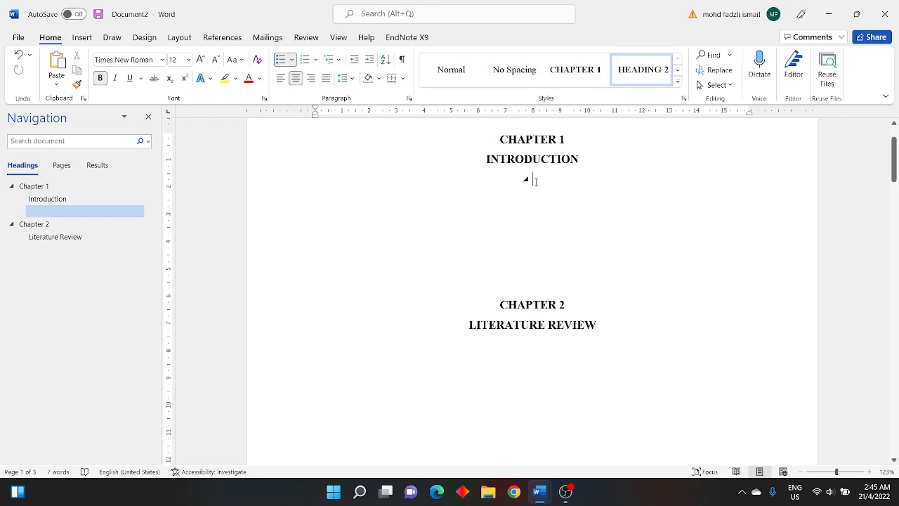
# Apply the Heading 3 style to the blank line below the INTRODUCTION heading.
pyautogui.click(677, 86)
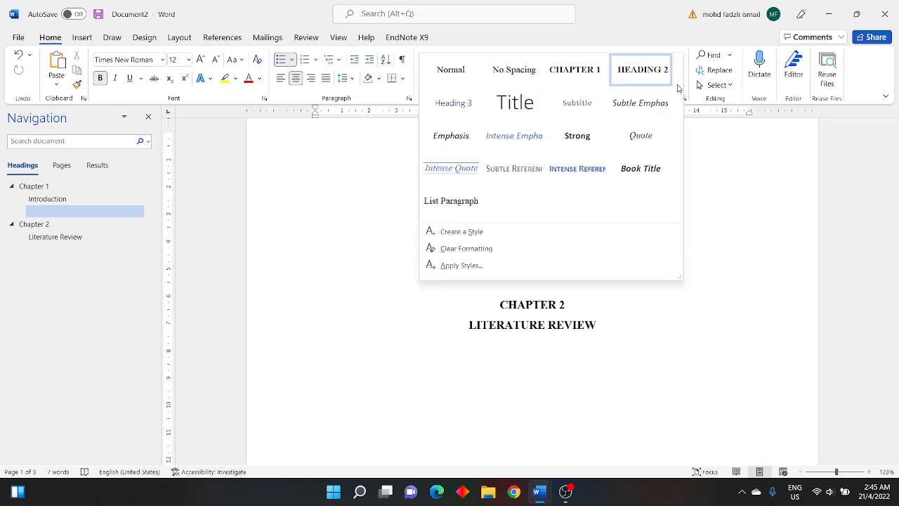
pyautogui.click(458, 110)
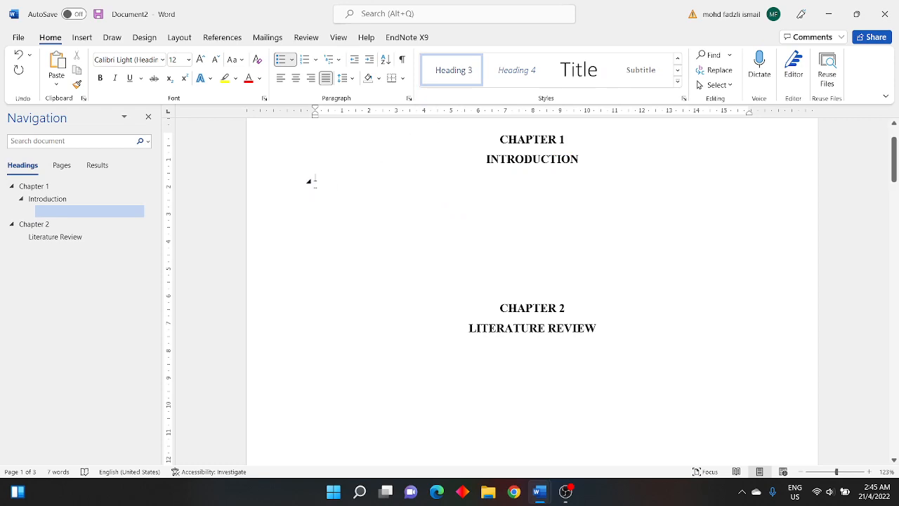
# Define a new multilevel list for the Heading 3 line with level 3 restarting turned off and Level 3 shown in the gallery.
pyautogui.click(339, 62)
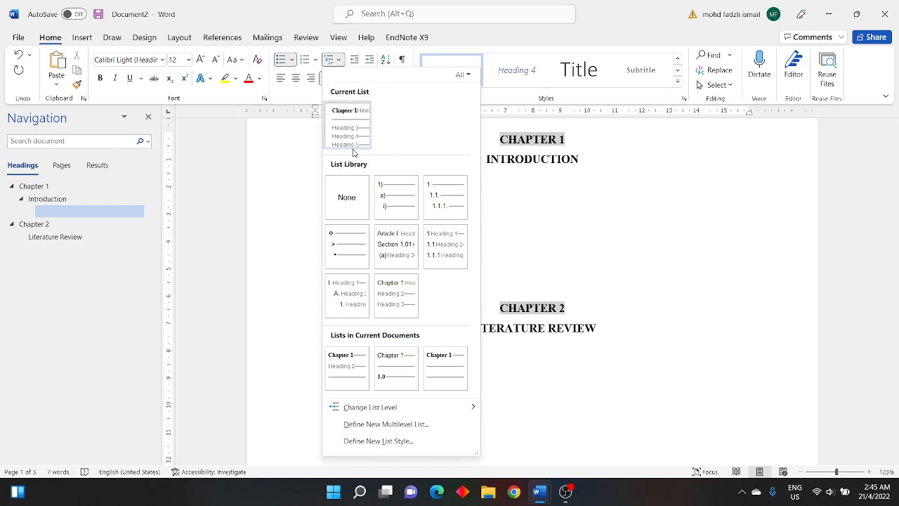
pyautogui.moveTo(402, 410)
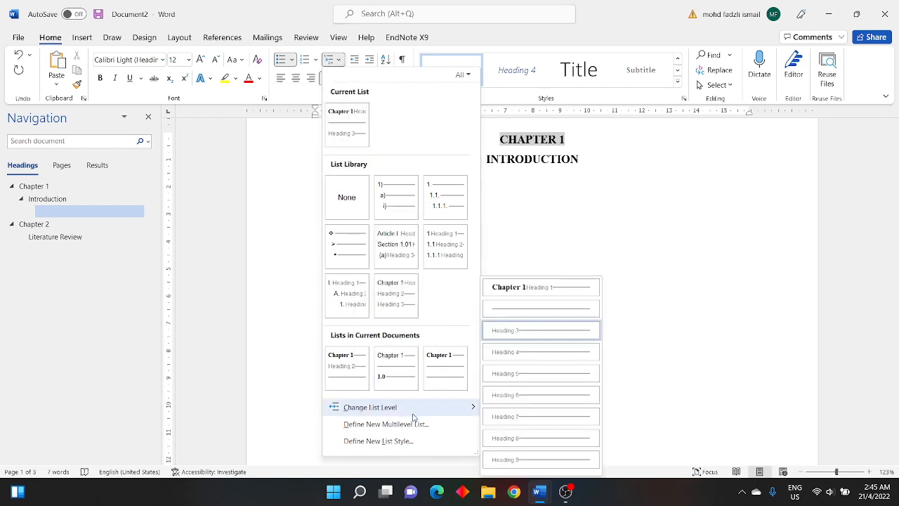
pyautogui.click(418, 425)
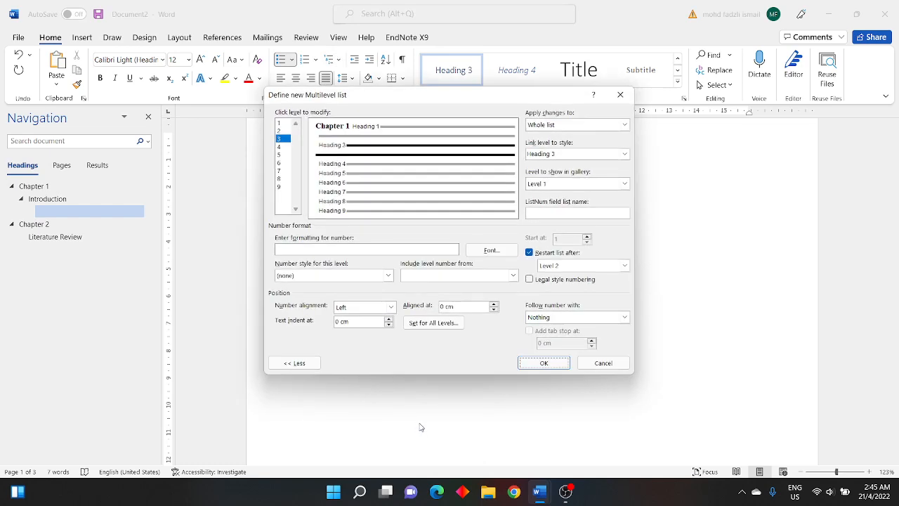
pyautogui.click(531, 252)
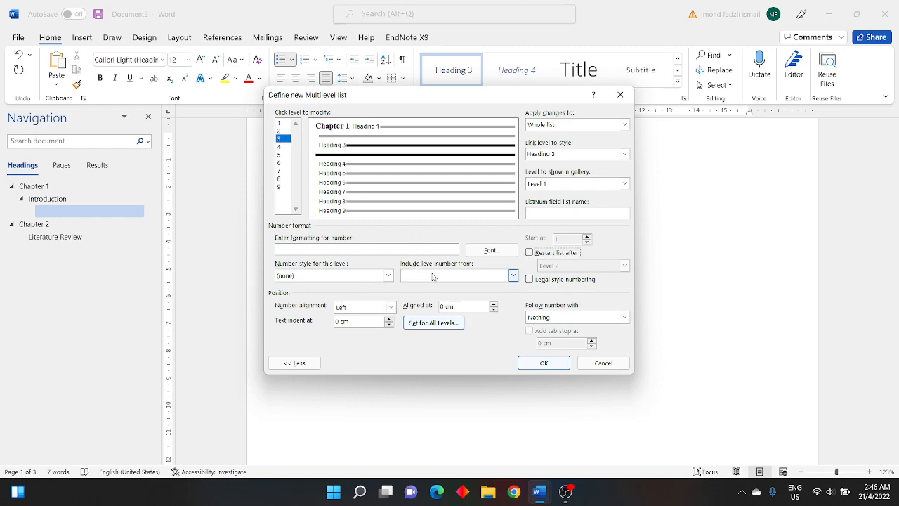
pyautogui.click(551, 184)
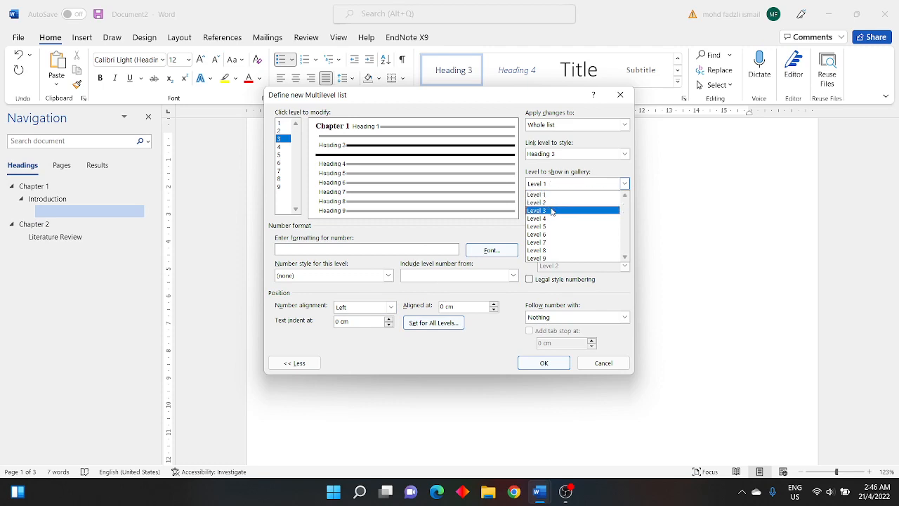
pyautogui.click(551, 210)
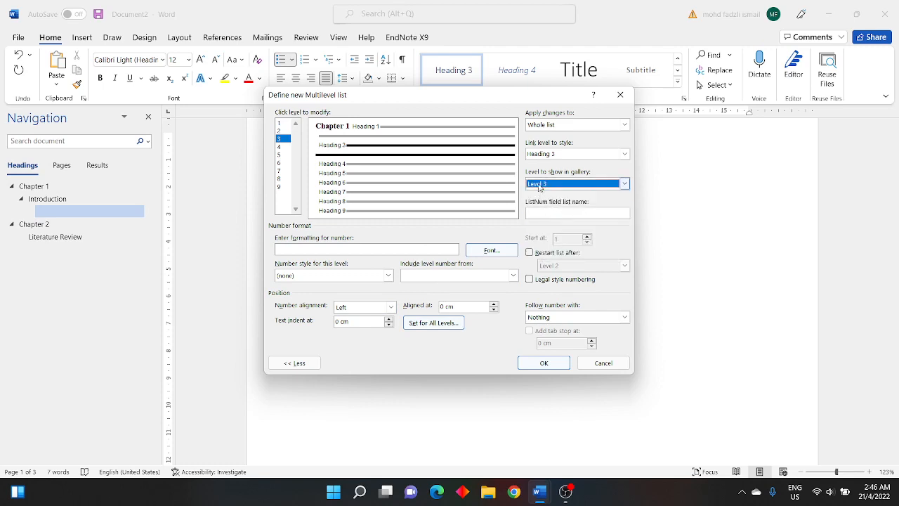
# Build the level 3 number from the Level 1 number, a period and the 1, 2, 3 style starting at 0, and accept the list.
pyautogui.click(440, 276)
pyautogui.click(433, 286)
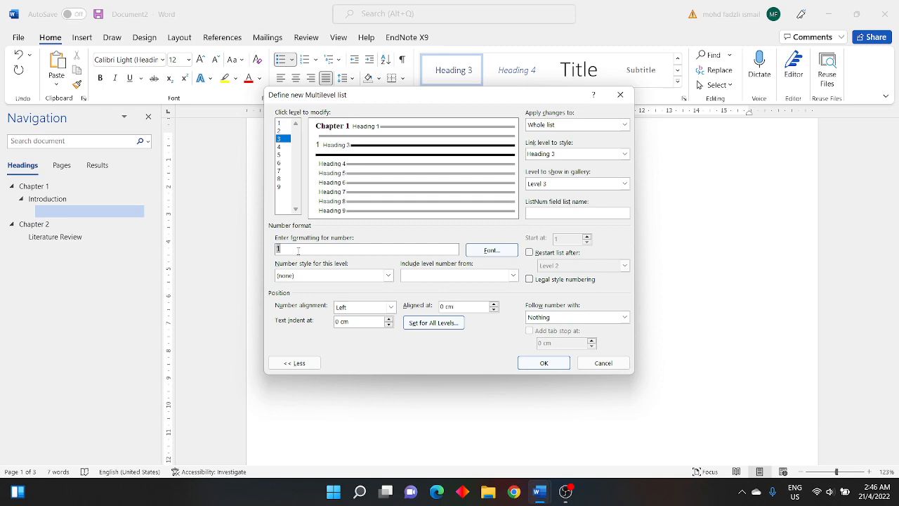
pyautogui.click(306, 275)
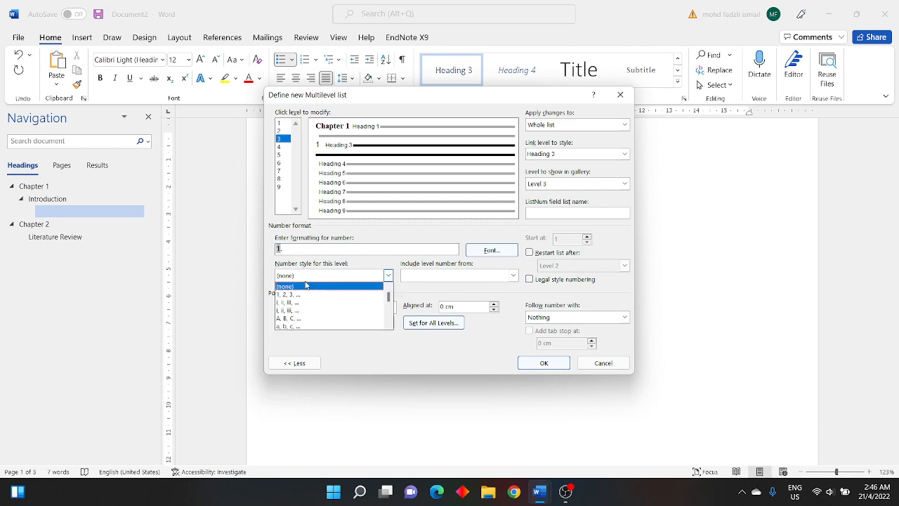
pyautogui.click(303, 295)
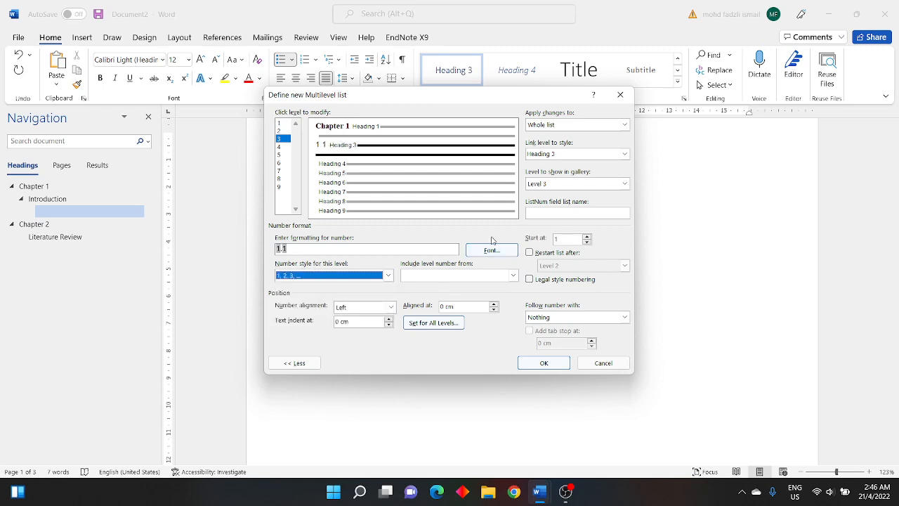
pyautogui.click(586, 242)
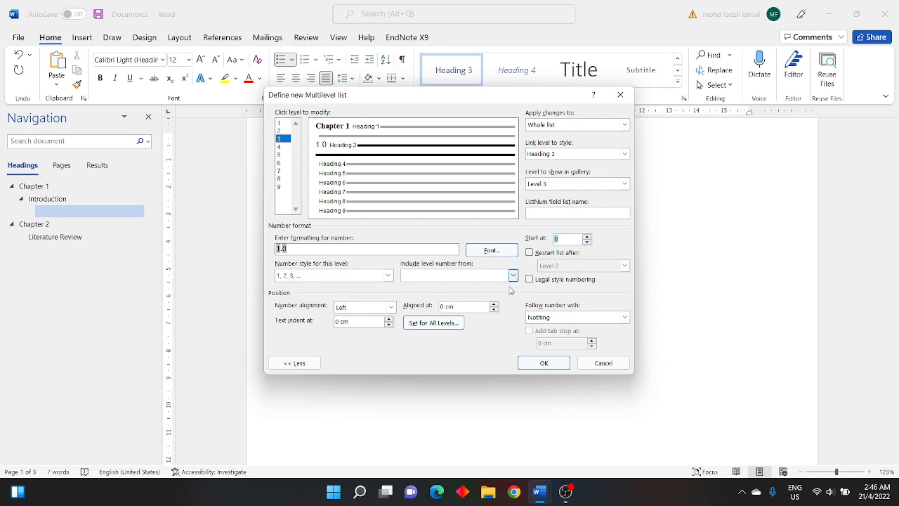
pyautogui.click(544, 363)
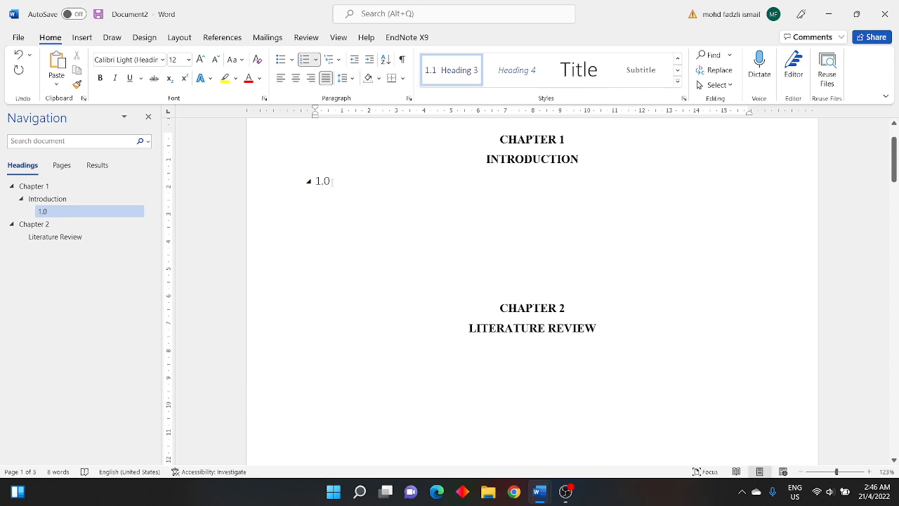
# Redefine the list's level 3 number in Times New Roman, Bold, size 12 with Automatic color, starting at 0, and accept it.
pyautogui.click(336, 60)
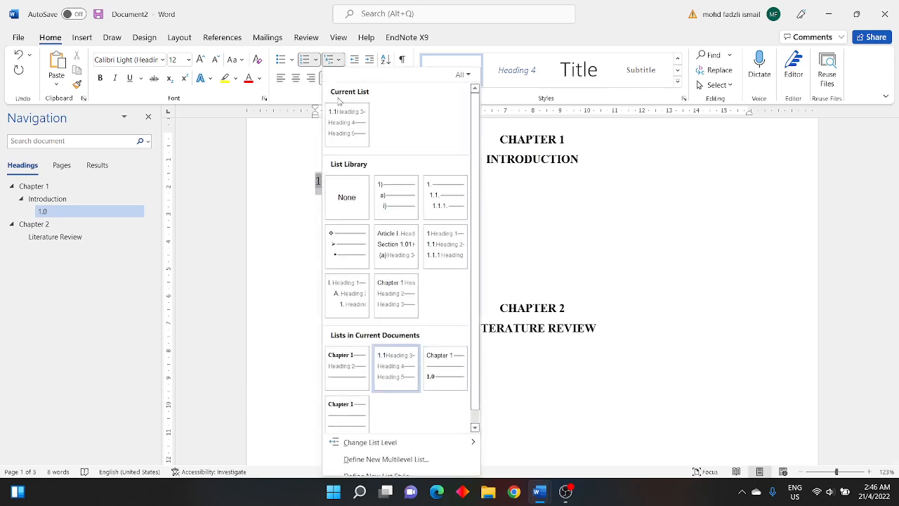
pyautogui.click(371, 460)
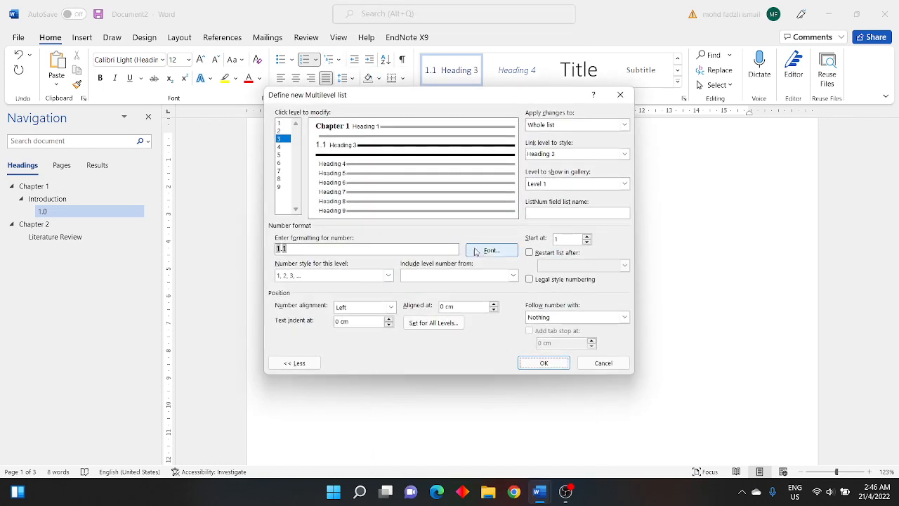
pyautogui.click(485, 252)
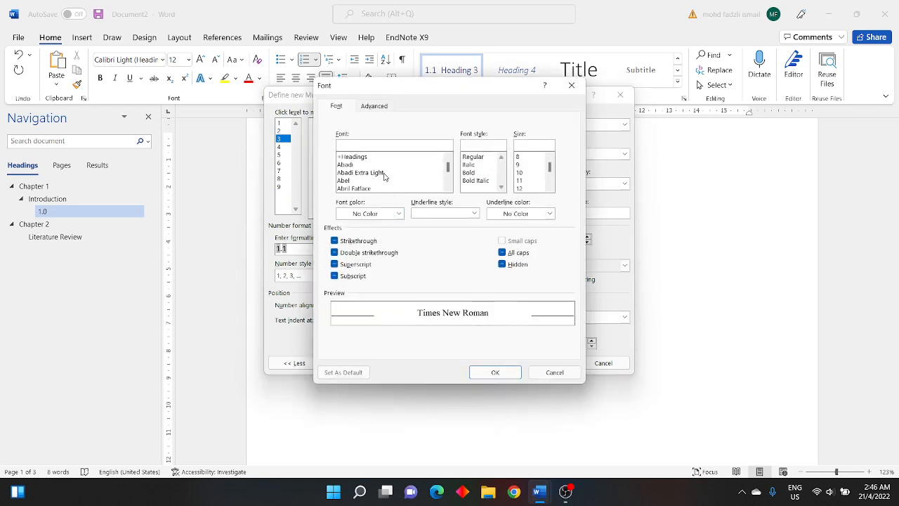
pyautogui.write('tim')
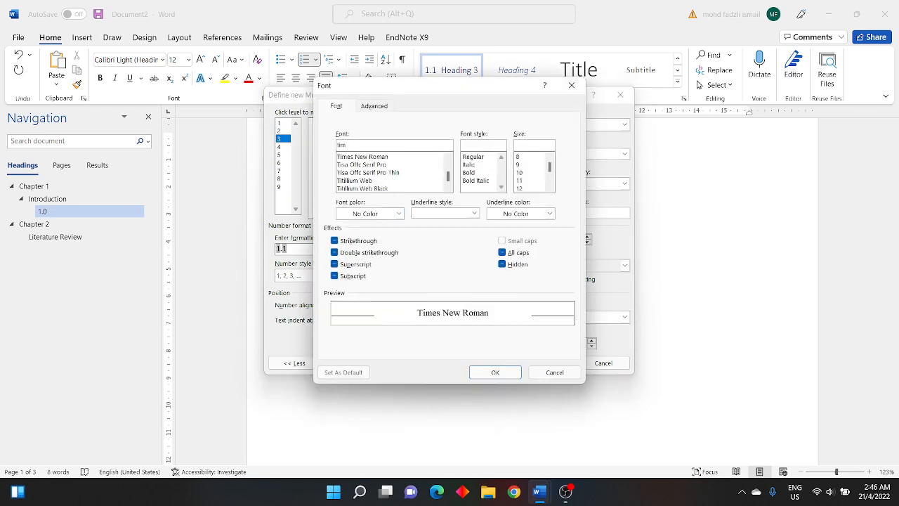
pyautogui.click(369, 156)
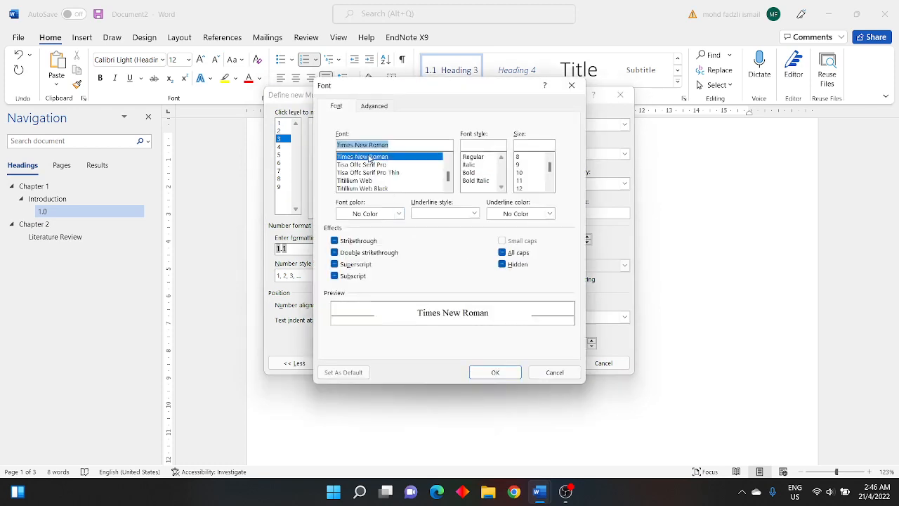
pyautogui.click(474, 173)
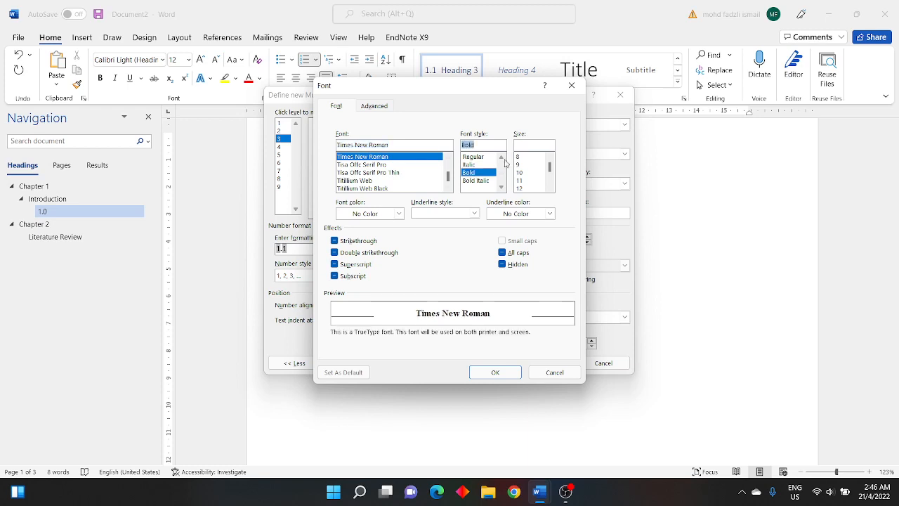
pyautogui.click(521, 188)
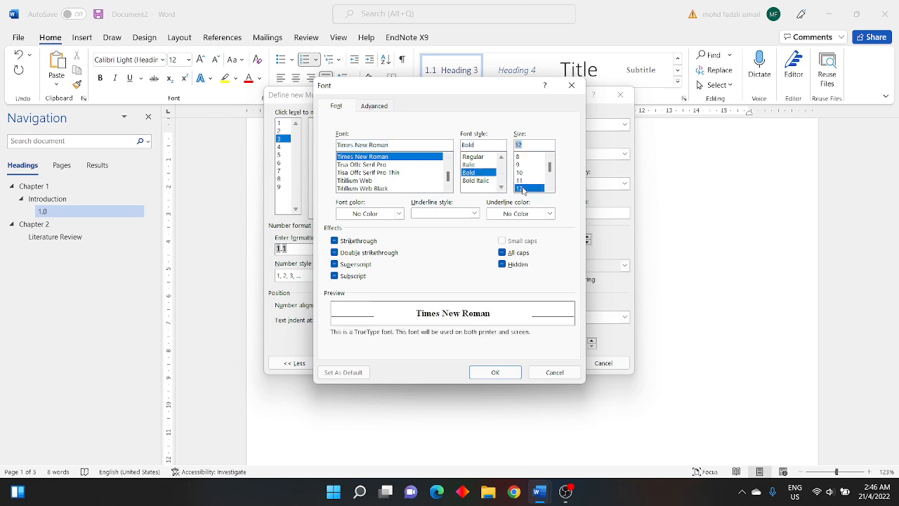
pyautogui.click(383, 215)
pyautogui.click(374, 231)
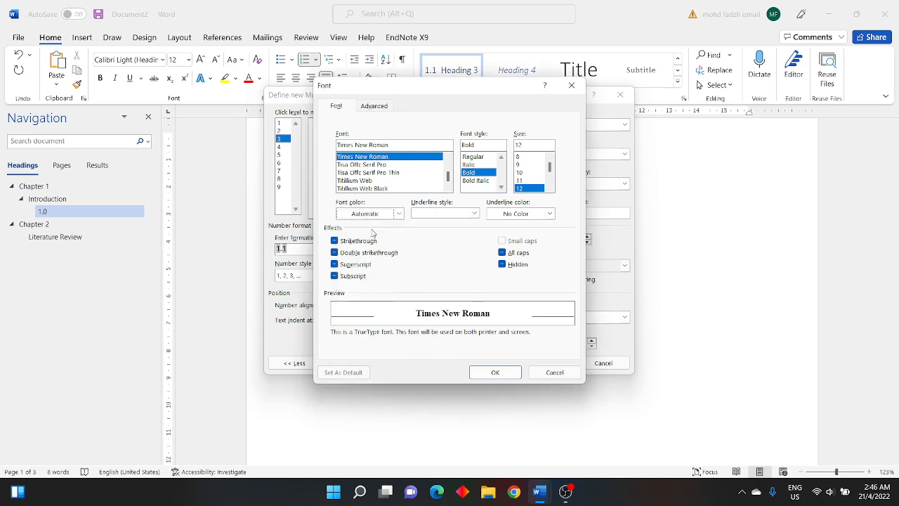
pyautogui.click(507, 367)
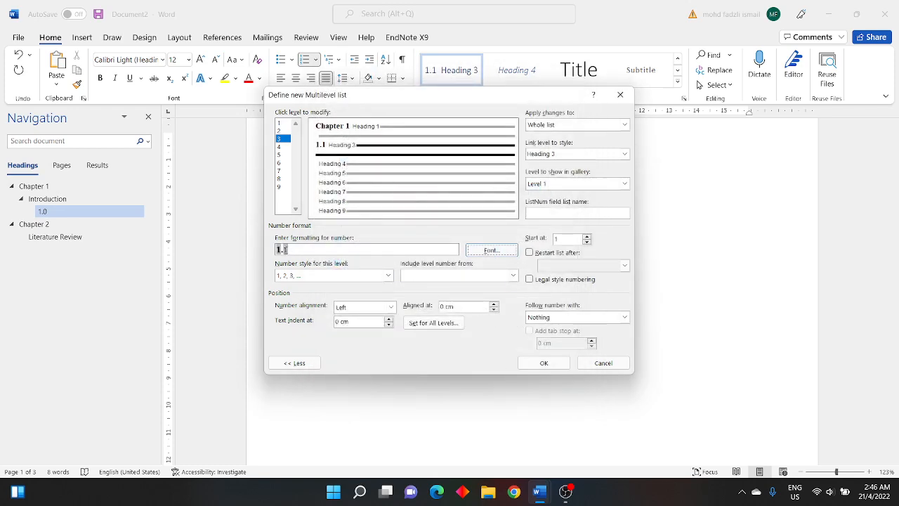
pyautogui.click(588, 242)
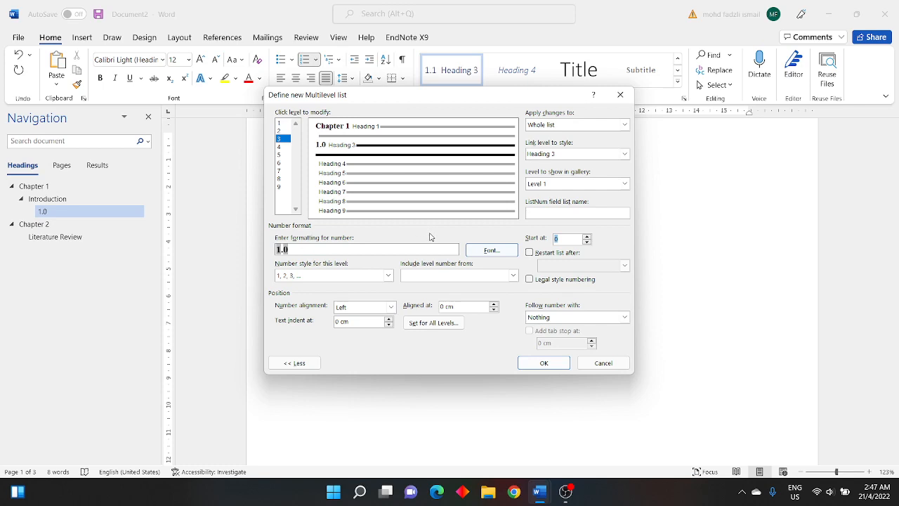
pyautogui.click(545, 363)
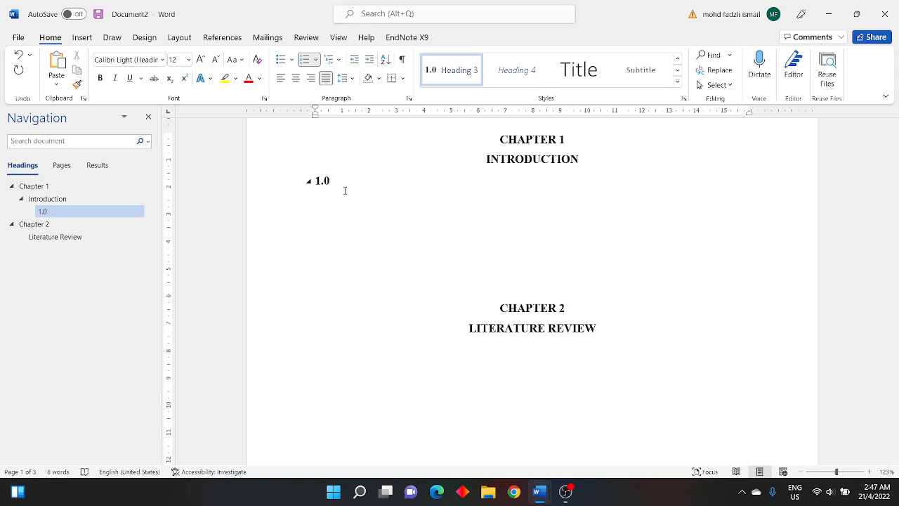
# Enter "Background of Study" as the text of the 1.0 heading below INTRODUCTION.
pyautogui.write('Bs')
pyautogui.write('a')
pyautogui.write('ck')
pyautogui.write('grounf')
pyautogui.write('d of S')
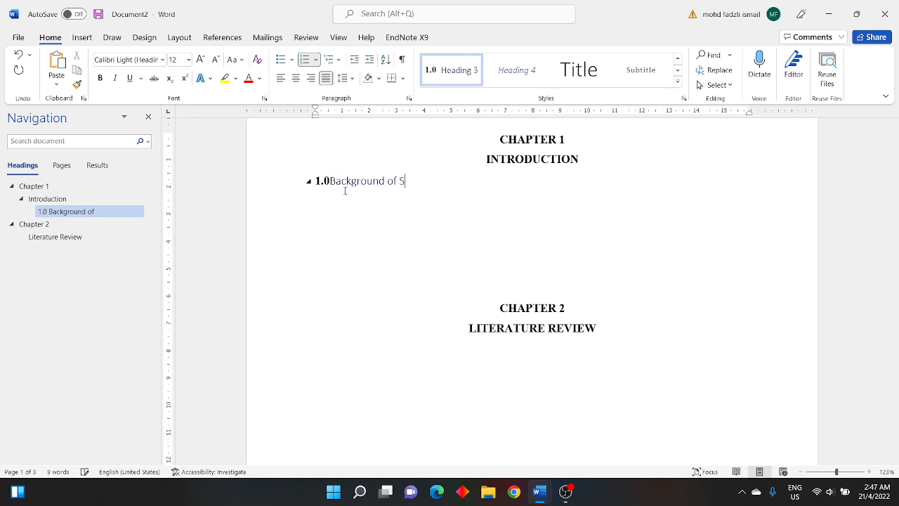
pyautogui.write('tudy')
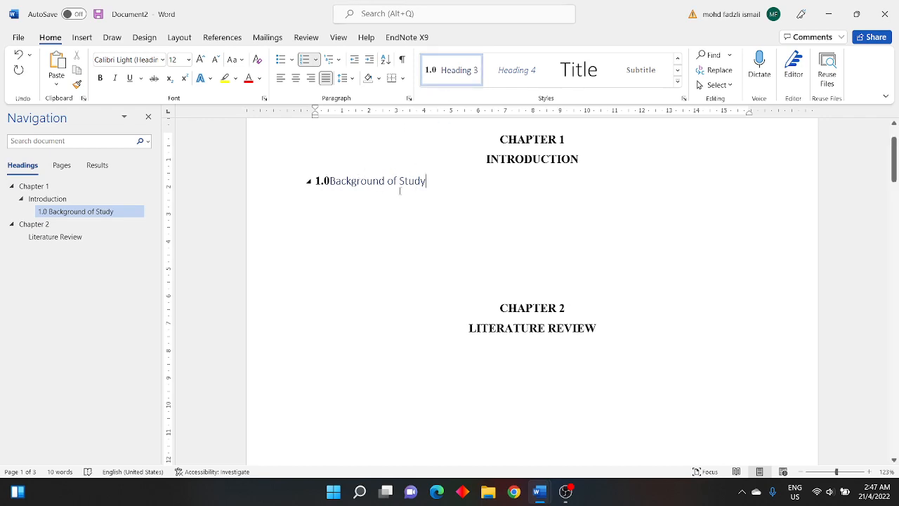
# Modify the Heading 3 style to update automatically and use Times New Roman, Bold, size 12 with Automatic color.
pyautogui.rightClick(453, 77)
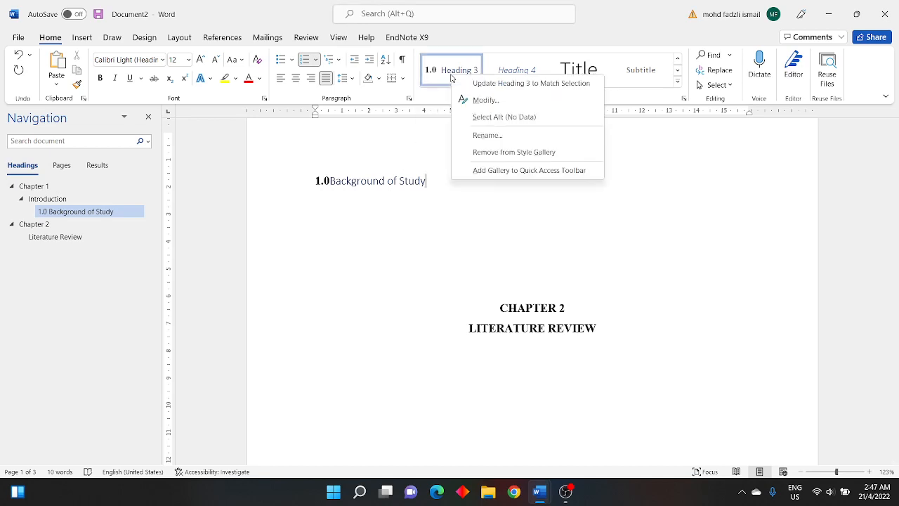
pyautogui.click(479, 101)
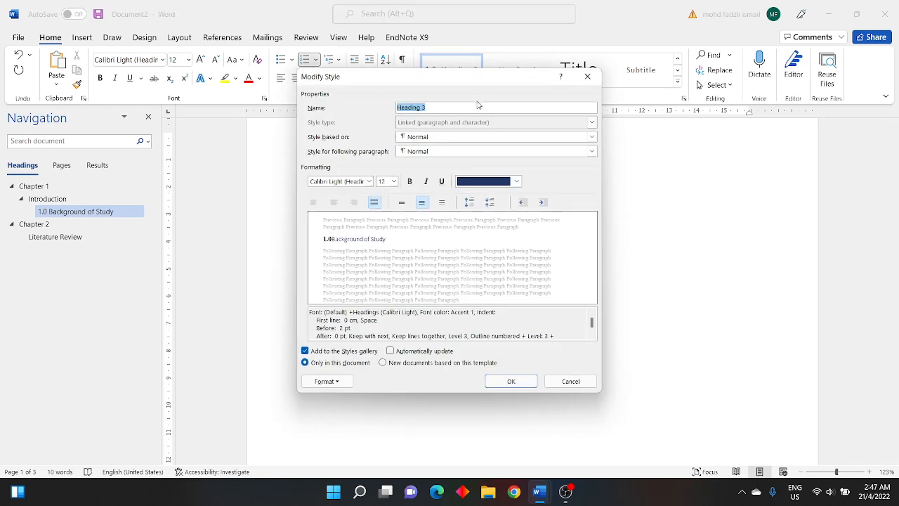
pyautogui.click(390, 351)
pyautogui.click(327, 381)
pyautogui.click(342, 261)
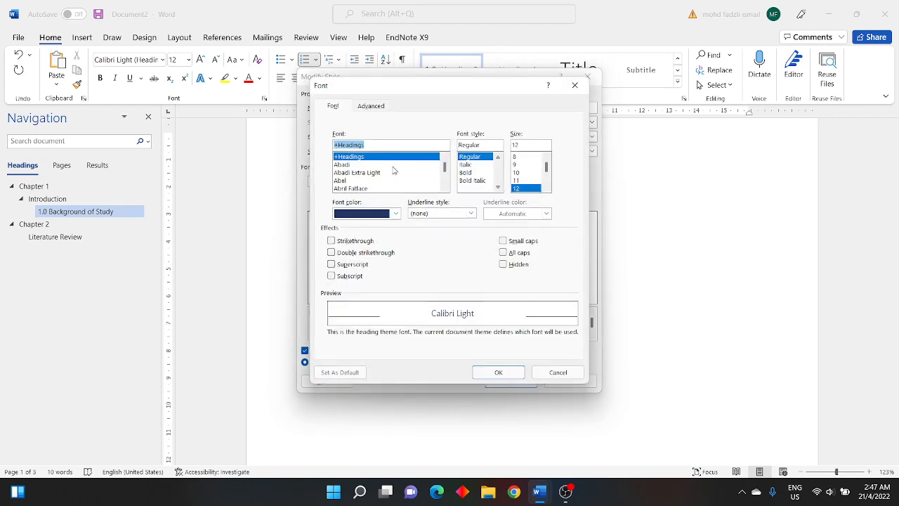
pyautogui.write('tim')
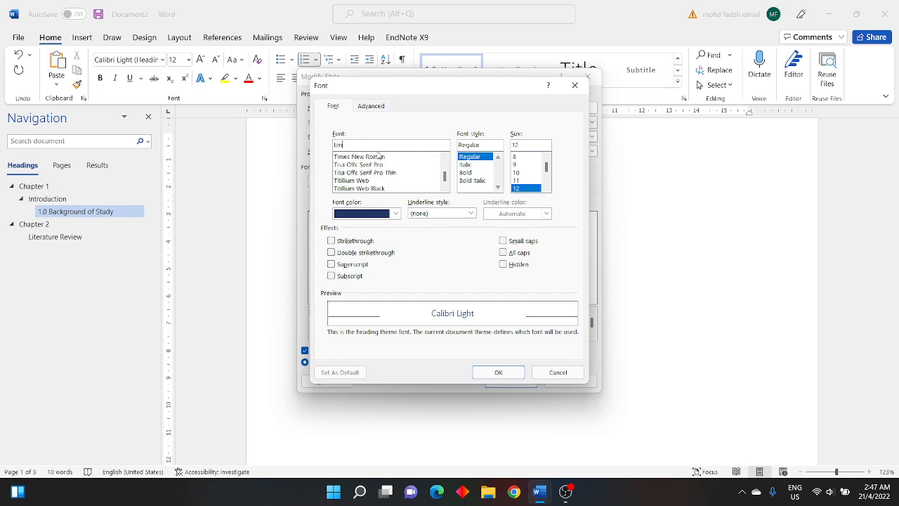
pyautogui.click(379, 156)
pyautogui.click(469, 172)
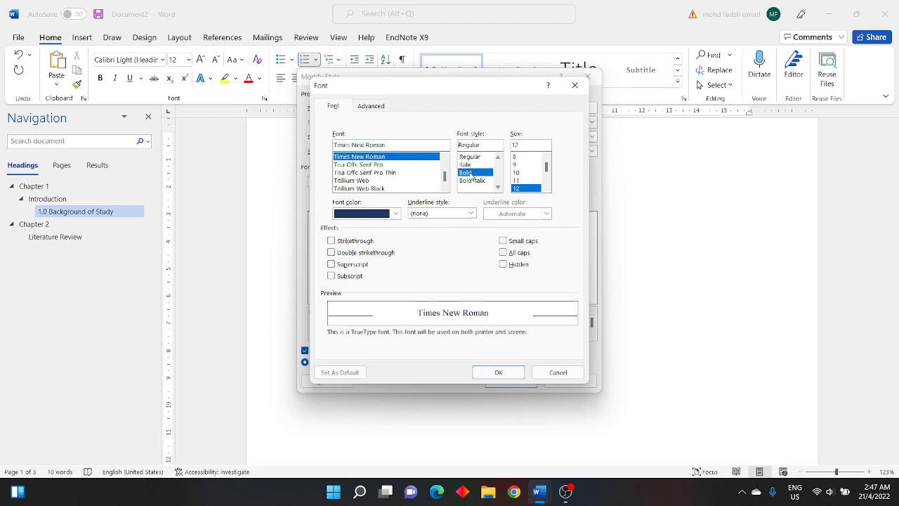
pyautogui.click(518, 188)
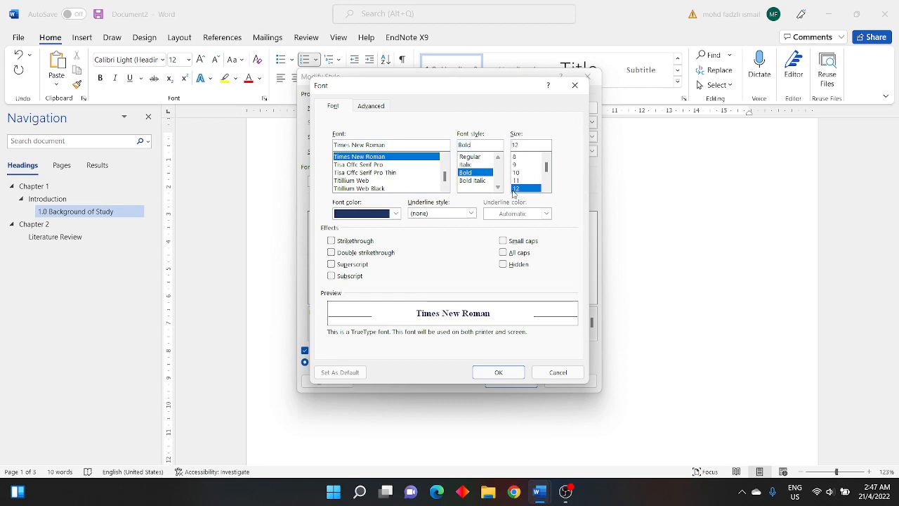
pyautogui.click(395, 213)
pyautogui.click(356, 232)
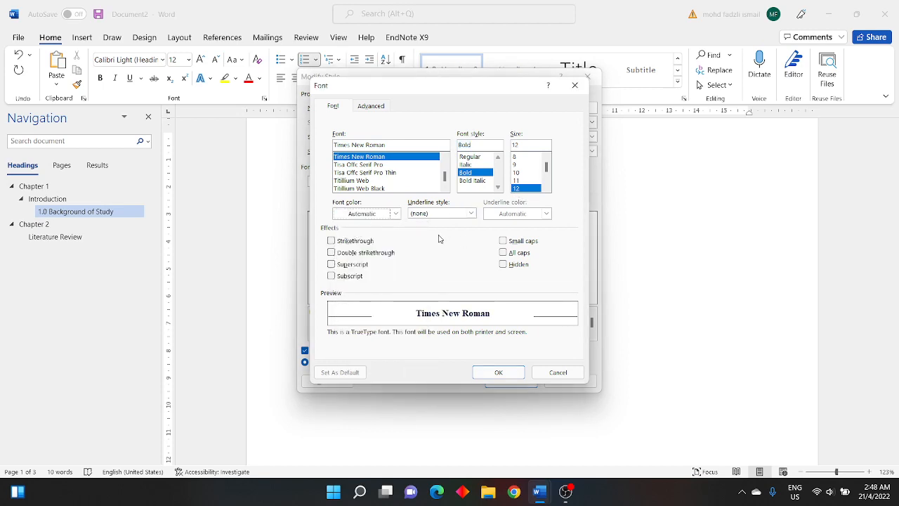
pyautogui.click(503, 372)
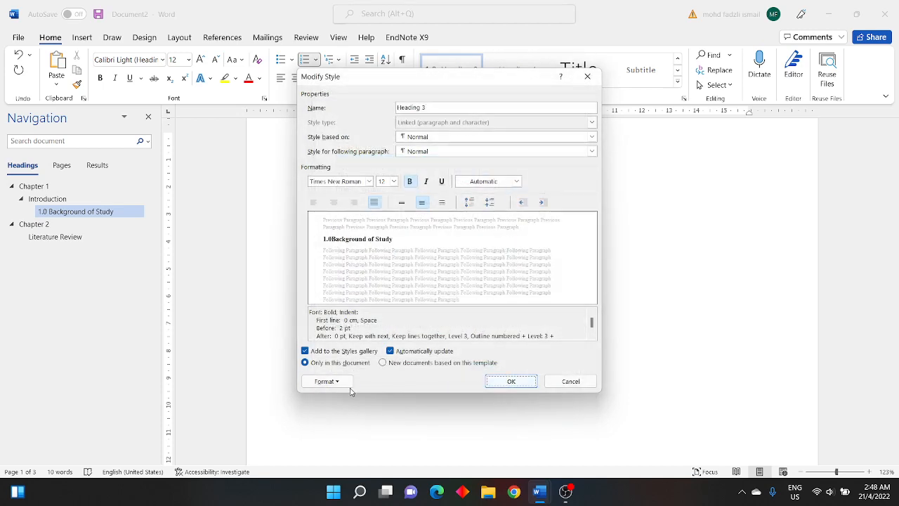
# Set the Heading 3 style's paragraph format to Justified with 0 pt spacing before, and accept the style changes.
pyautogui.click(337, 383)
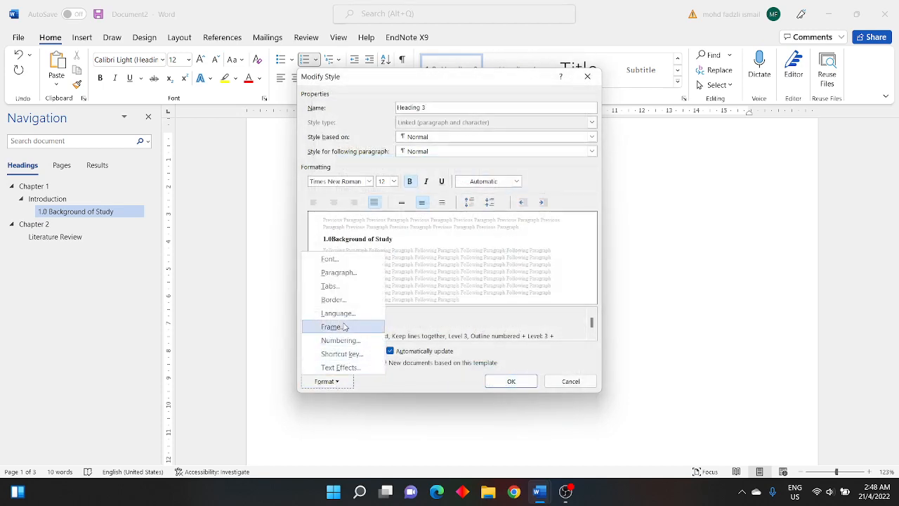
pyautogui.click(349, 275)
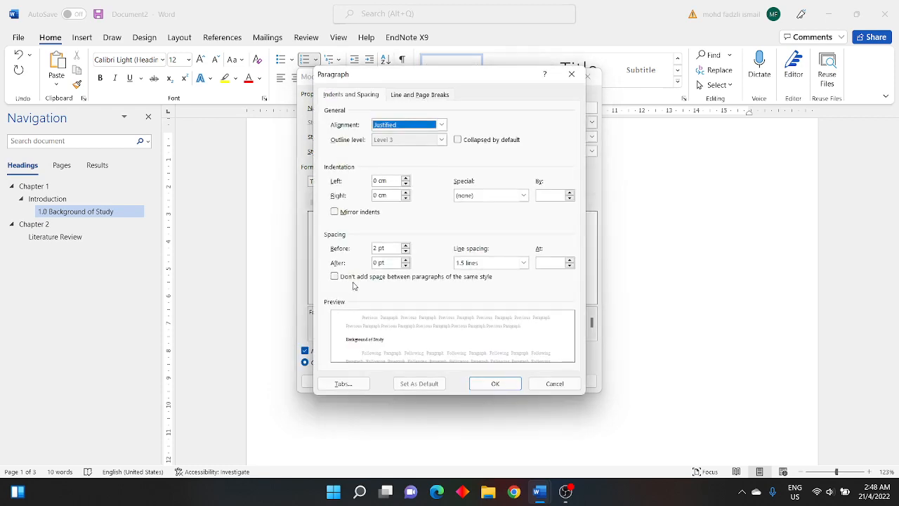
pyautogui.click(383, 127)
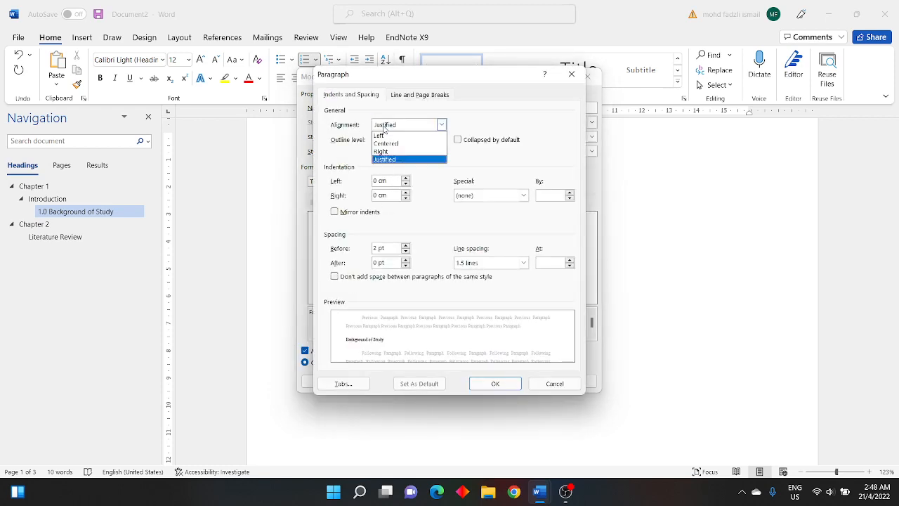
pyautogui.click(389, 160)
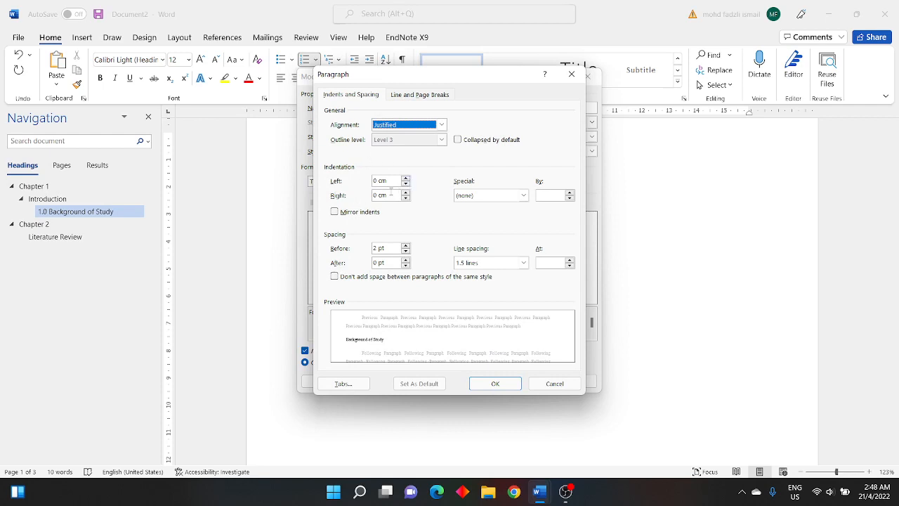
pyautogui.click(405, 252)
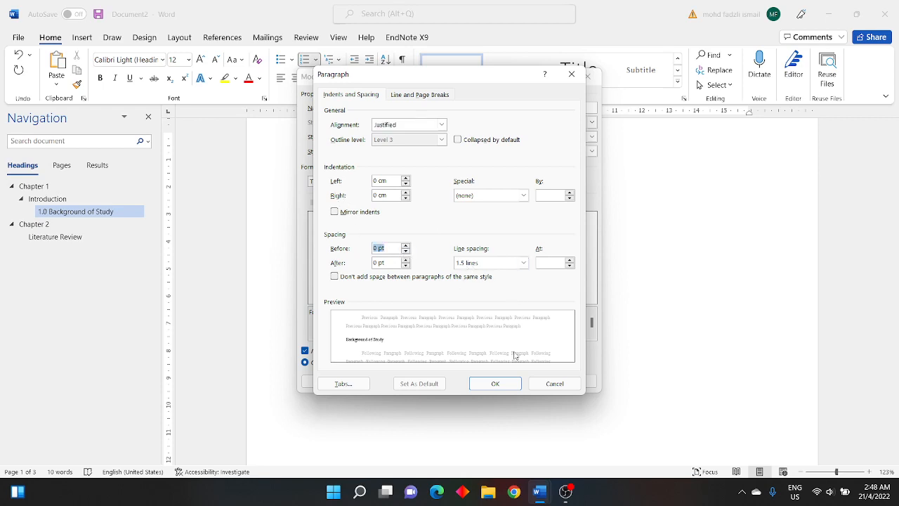
pyautogui.click(496, 384)
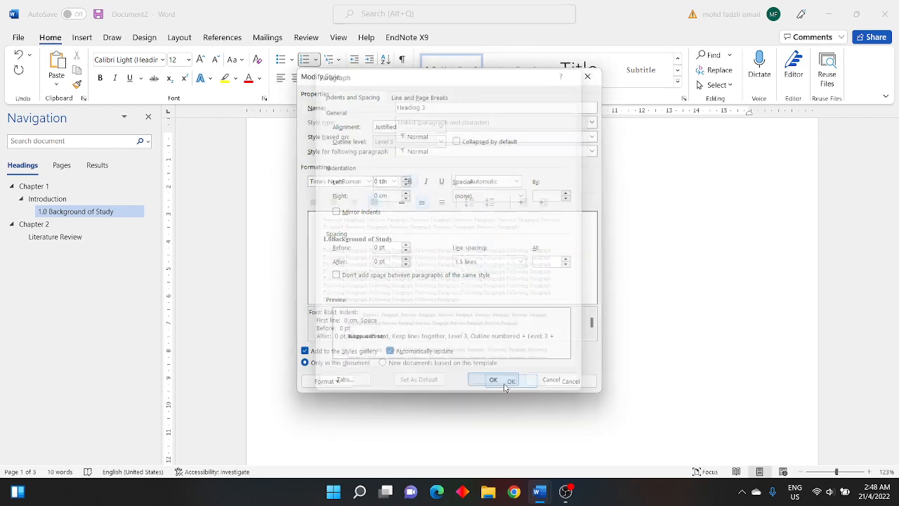
pyautogui.click(505, 384)
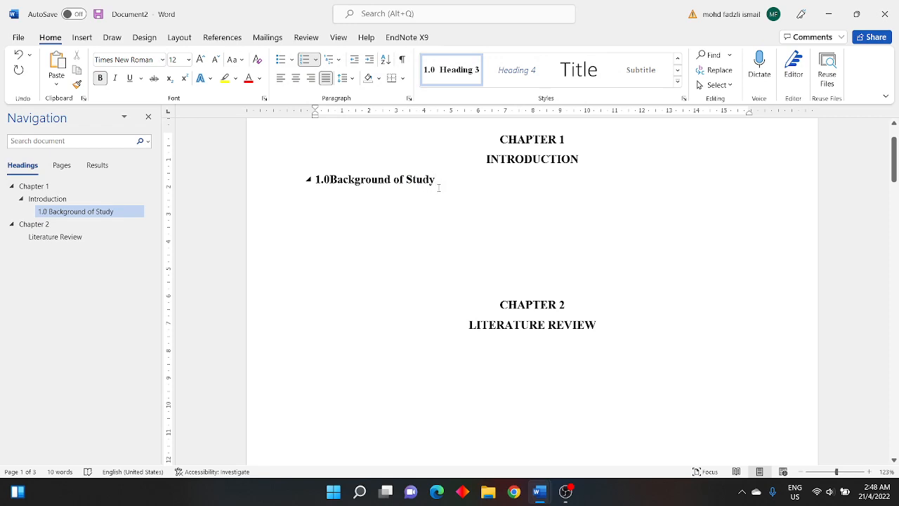
# Add a line below the Background of Study heading and copy the first body paragraph under that heading in the CARA FORMAT PROPOSAL document.
pyautogui.press('Return')
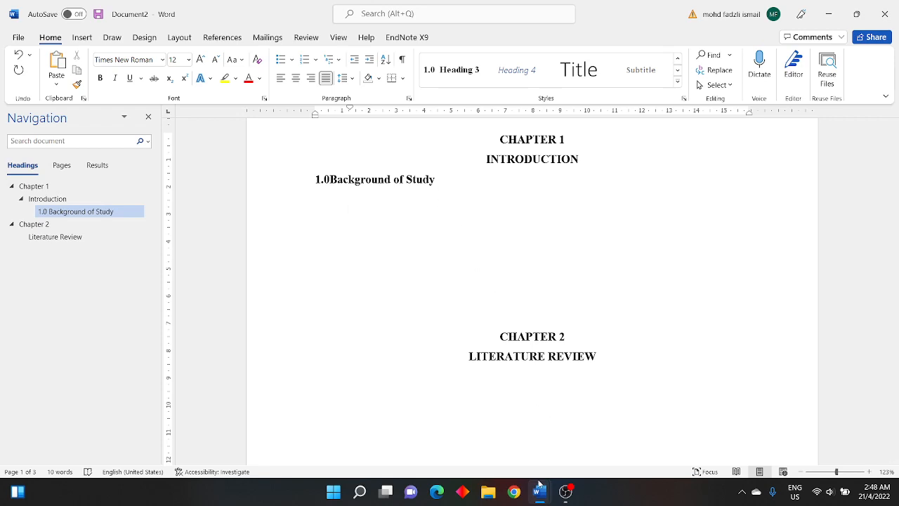
pyautogui.moveTo(539, 492)
pyautogui.moveTo(540, 456)
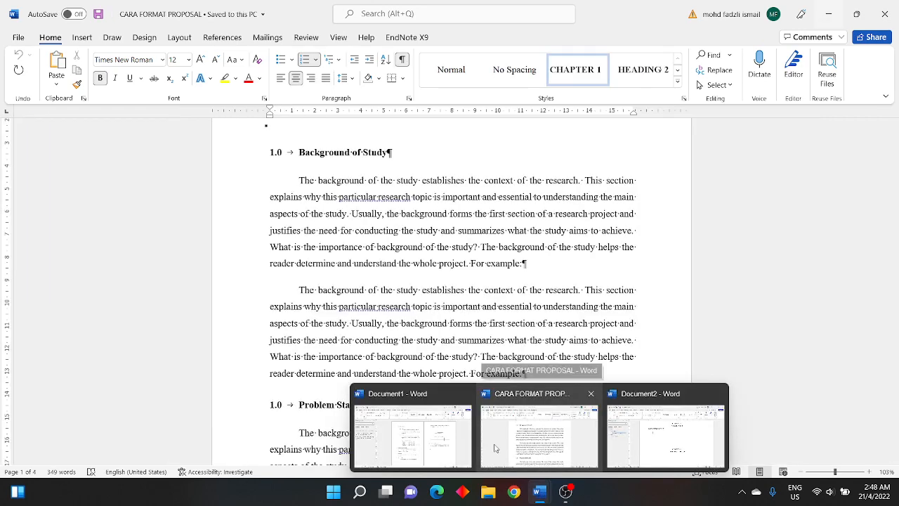
pyautogui.click(539, 441)
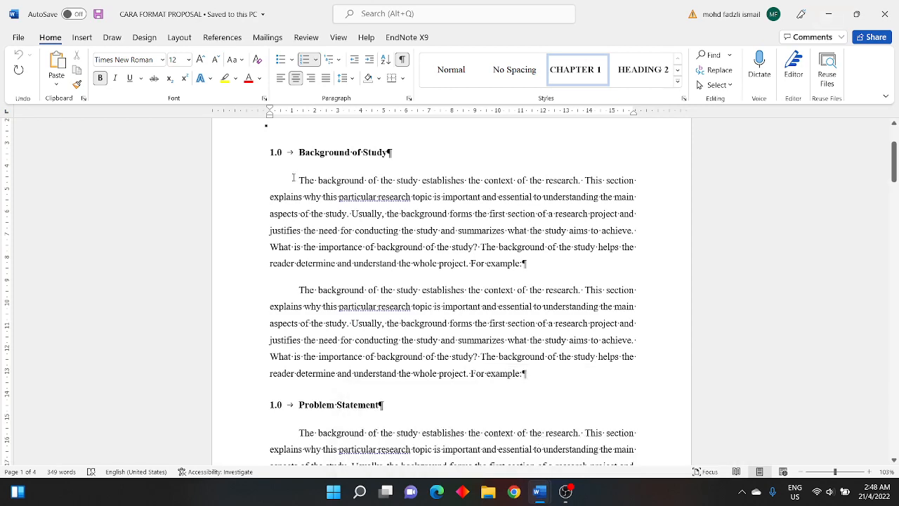
pyautogui.moveTo(296, 180); pyautogui.dragTo(524, 268)
pyautogui.hotkey('ctrl', 'c')
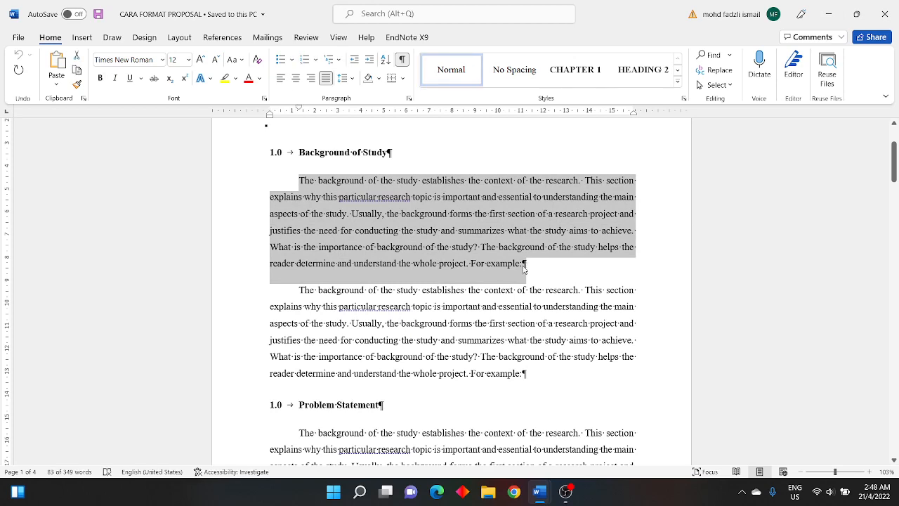
# Switch to Document2 and paste the copied paragraph as text only on the line below the Background of Study heading.
pyautogui.click(539, 491)
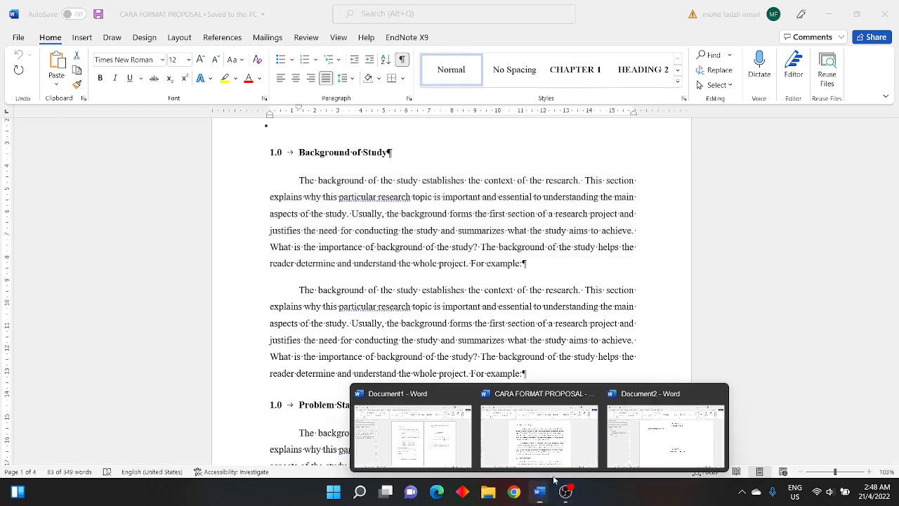
pyautogui.click(628, 423)
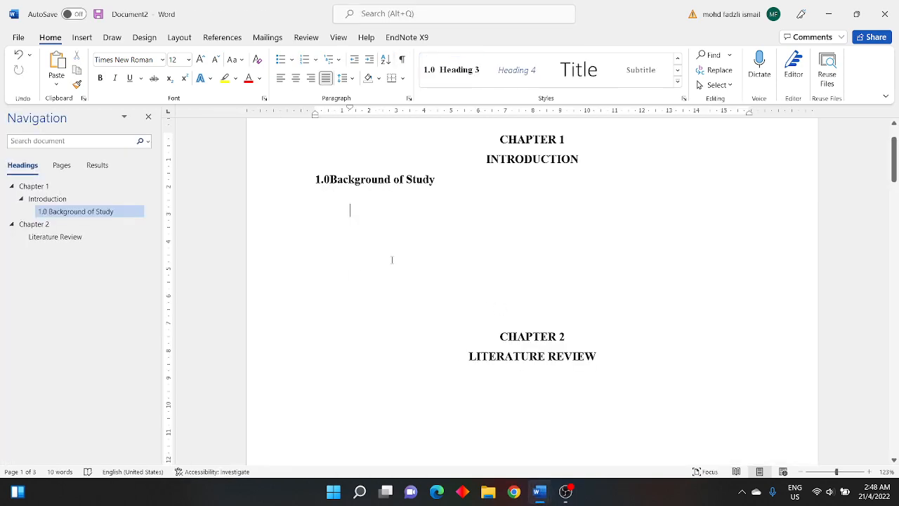
pyautogui.rightClick(350, 210)
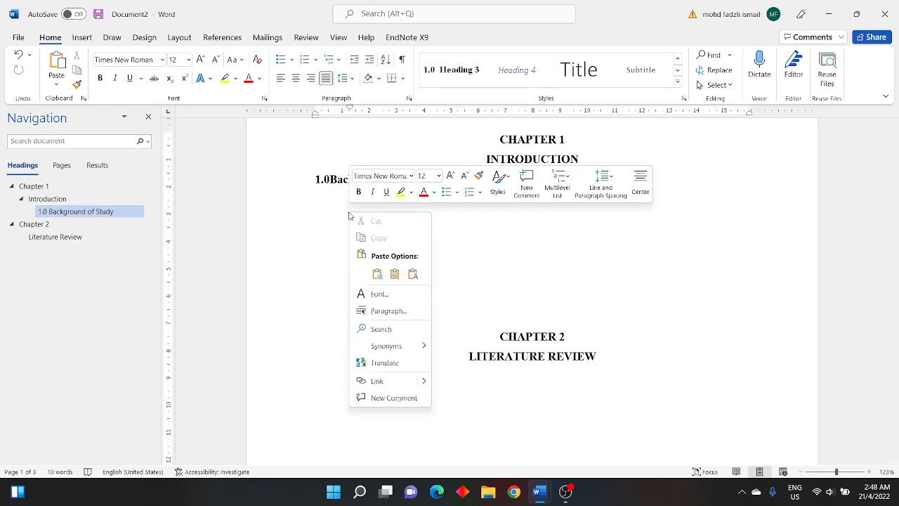
pyautogui.click(412, 274)
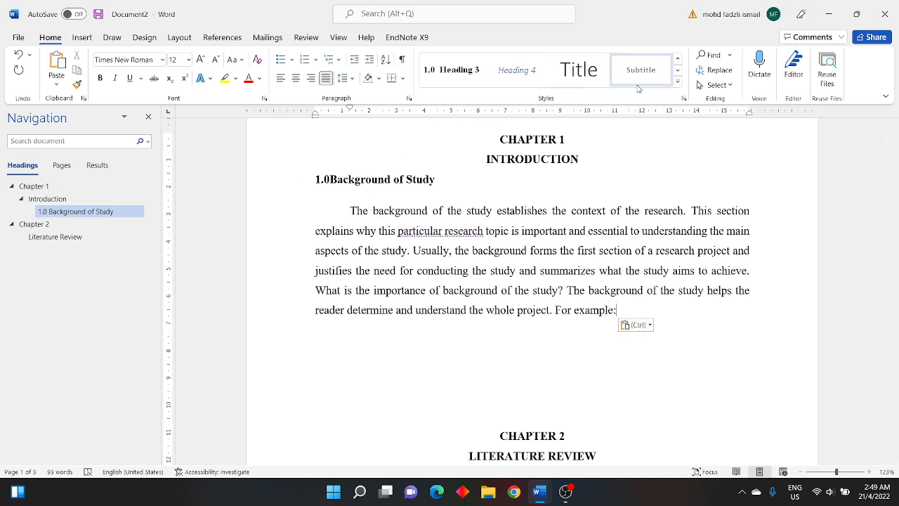
# Apply the No Spacing style to the pasted paragraph and start a new style named Content from it, showing its full settings.
pyautogui.click(679, 83)
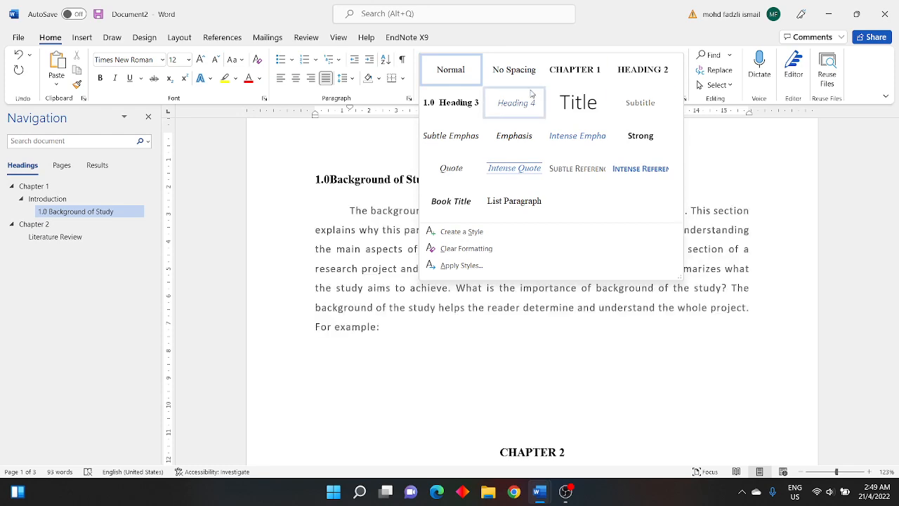
pyautogui.click(514, 70)
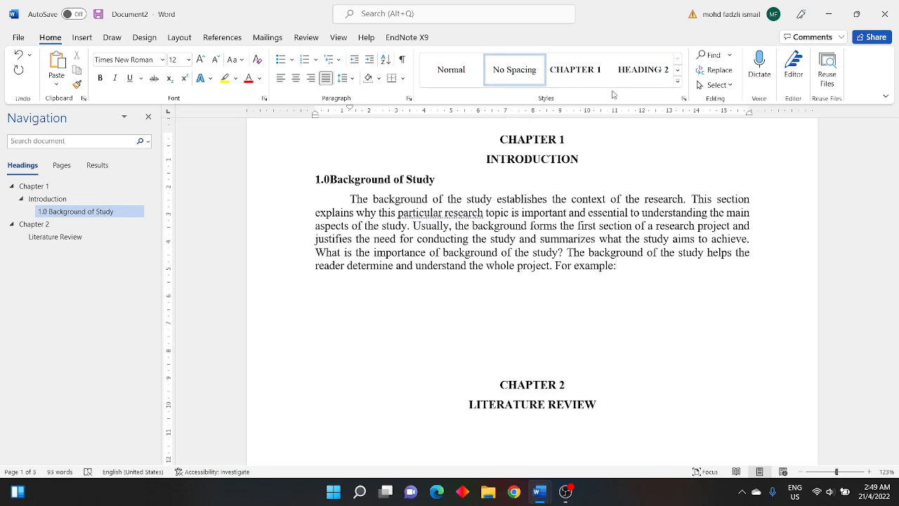
pyautogui.click(679, 85)
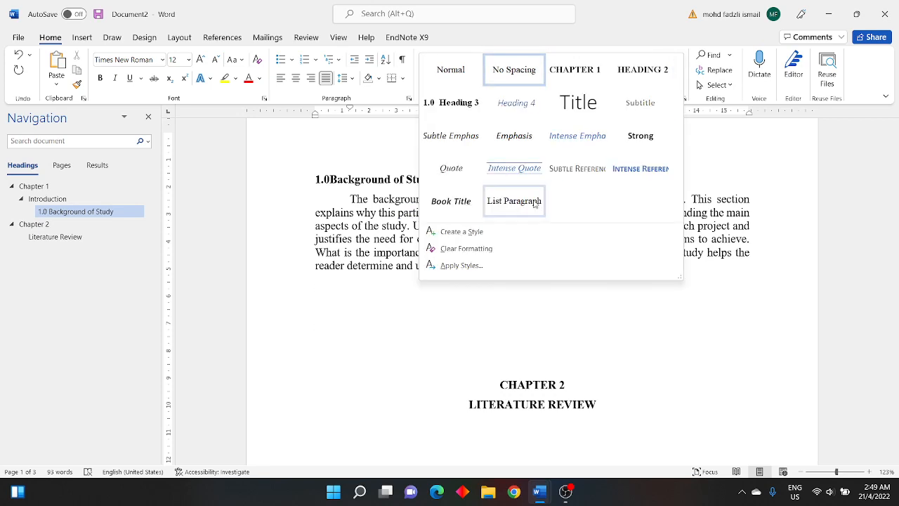
pyautogui.click(465, 236)
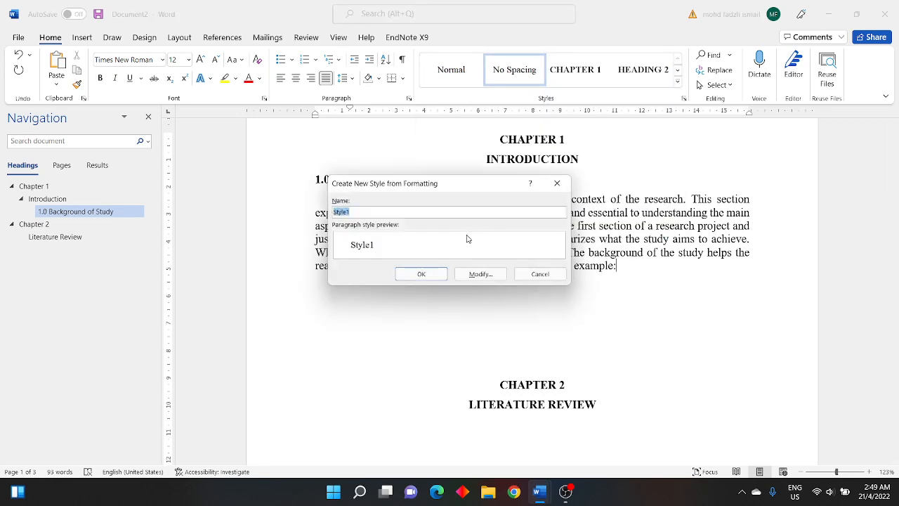
pyautogui.write('1')
pyautogui.press('BackSpace')
pyautogui.write('Content')
pyautogui.click(481, 274)
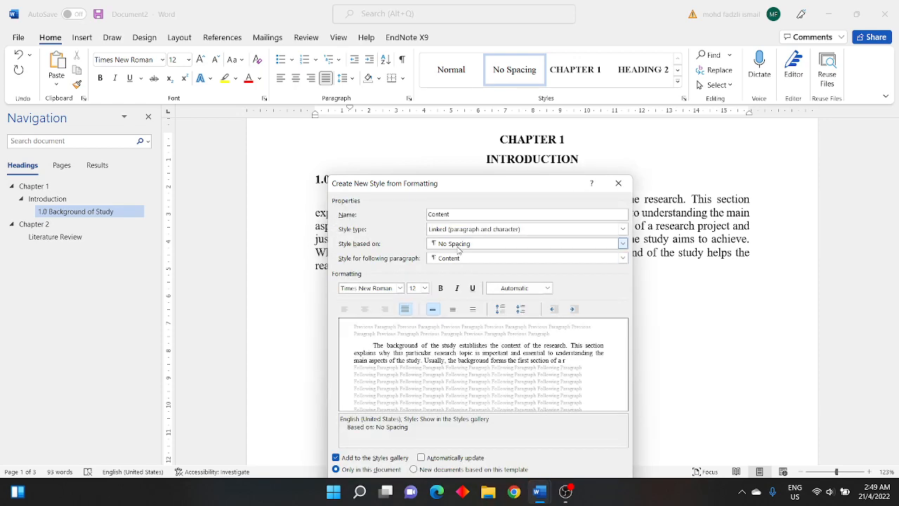
pyautogui.moveTo(401, 184); pyautogui.dragTo(374, 71)
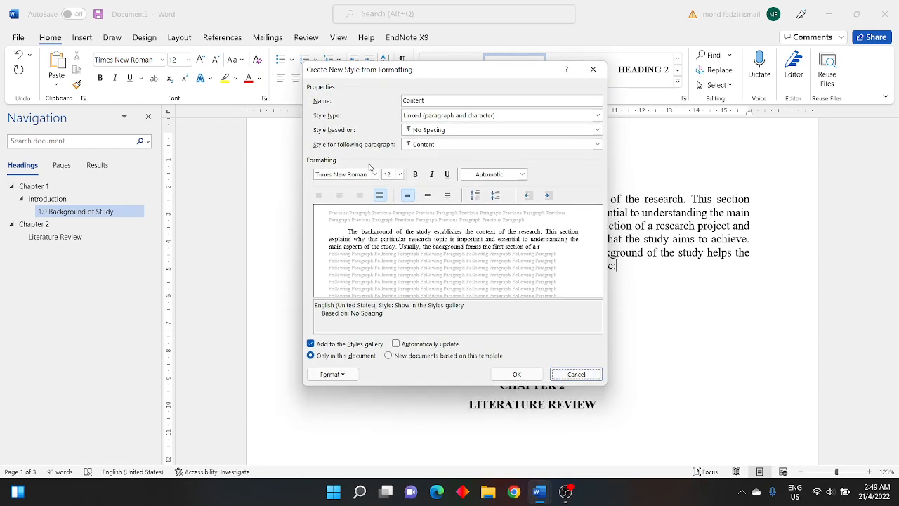
# Turn on automatic updating for the new Content style and accept its Times New Roman, Regular, 12 pt font settings.
pyautogui.click(397, 344)
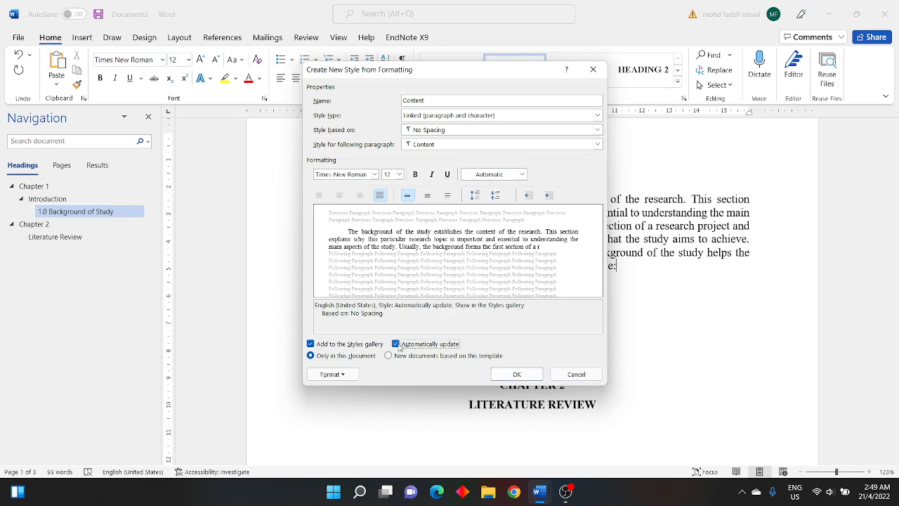
pyautogui.click(332, 375)
pyautogui.click(335, 251)
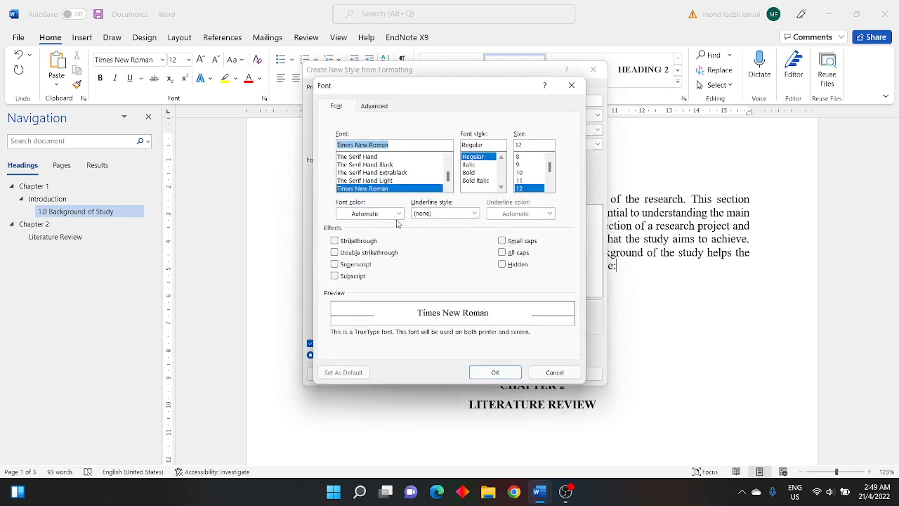
pyautogui.click(491, 375)
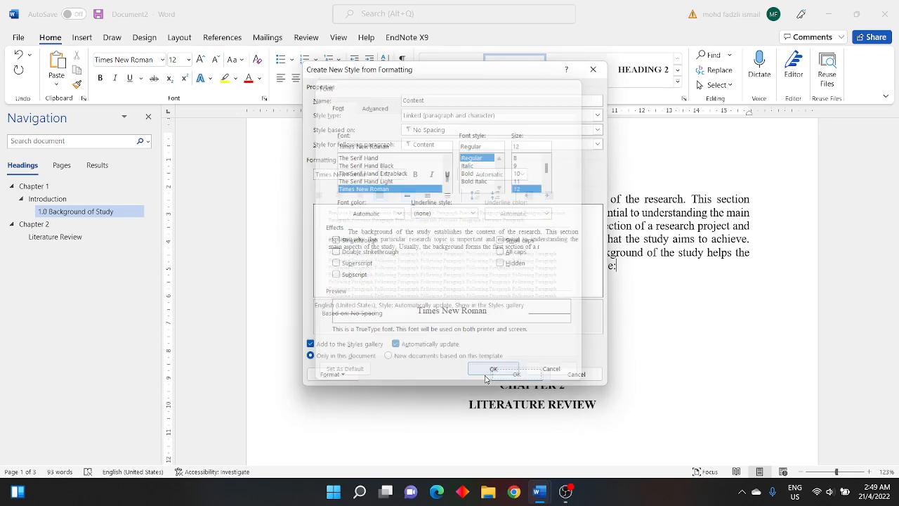
# Set the Content style's paragraph format to a 1.27 cm first-line indent with 1.5 line spacing, and create the style.
pyautogui.click(341, 375)
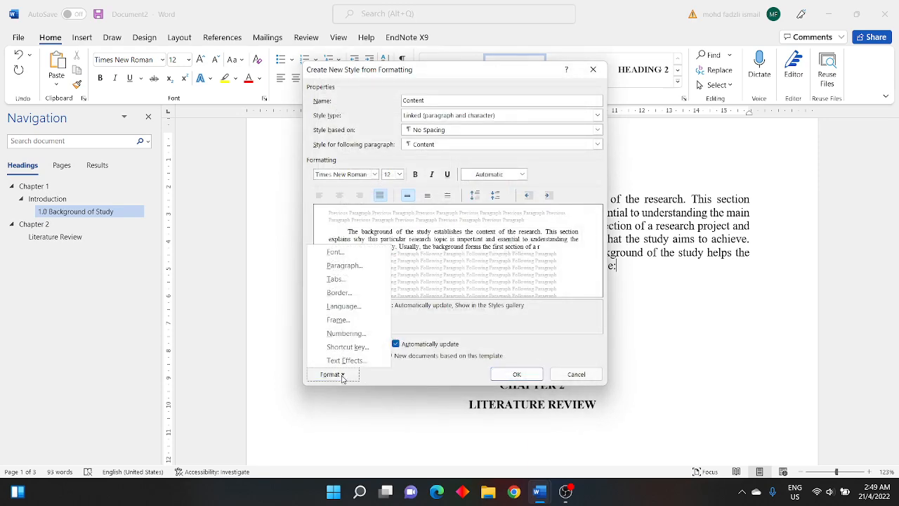
pyautogui.click(344, 265)
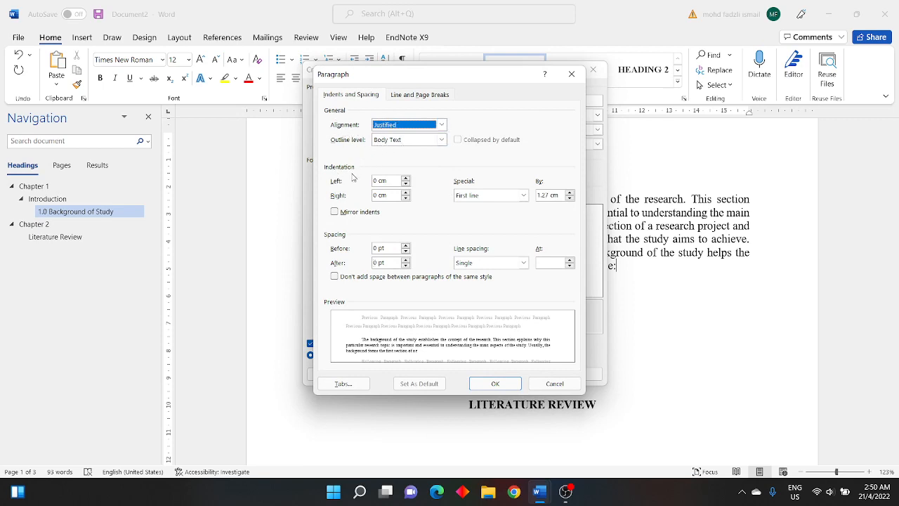
pyautogui.click(473, 195)
pyautogui.click(467, 205)
pyautogui.click(478, 196)
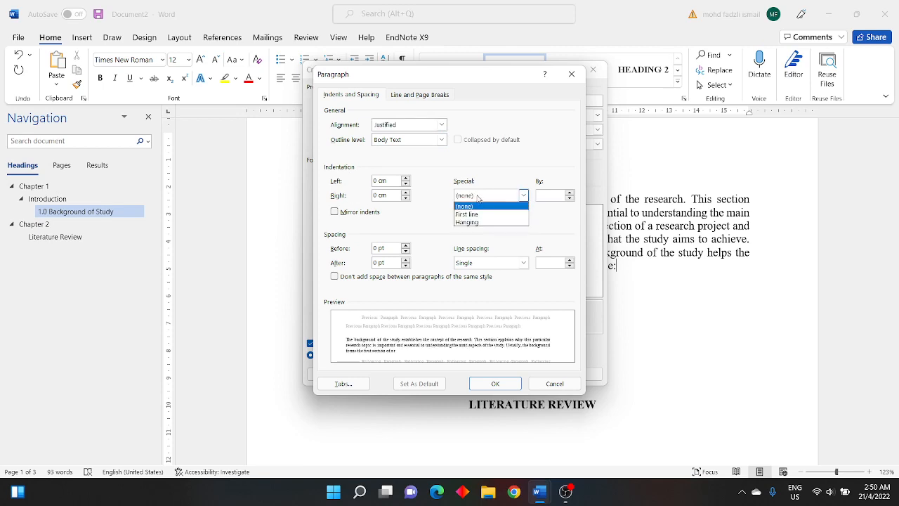
pyautogui.click(476, 213)
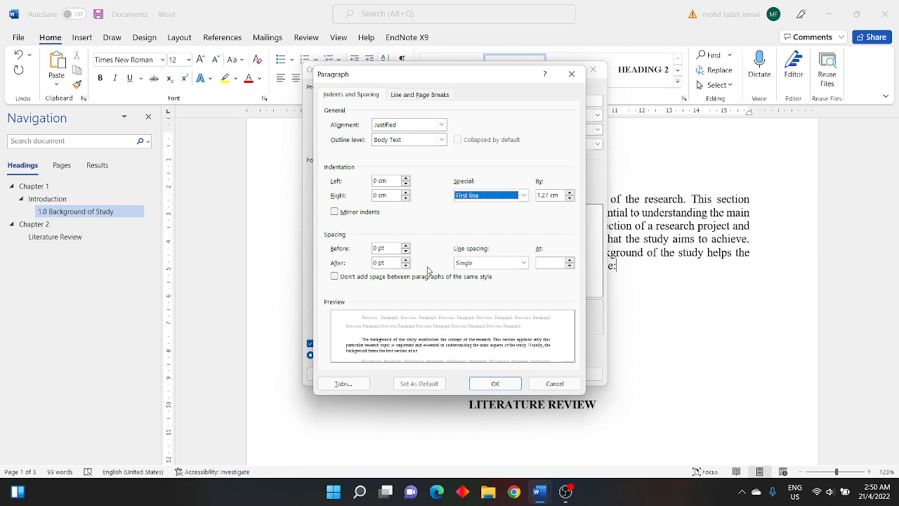
pyautogui.click(480, 269)
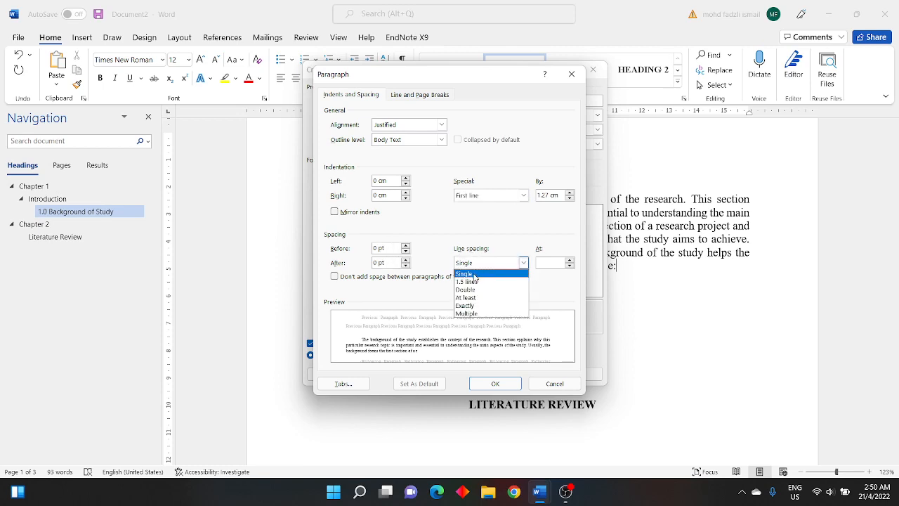
pyautogui.click(475, 281)
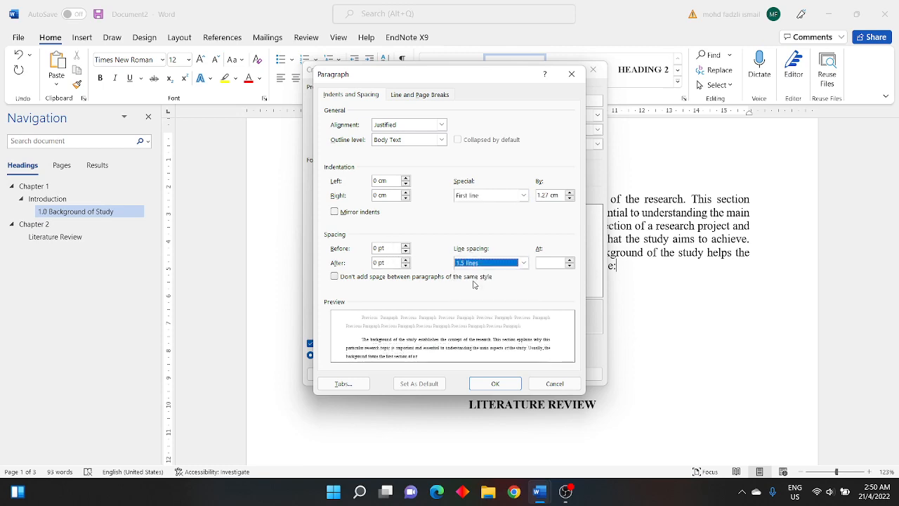
pyautogui.click(496, 385)
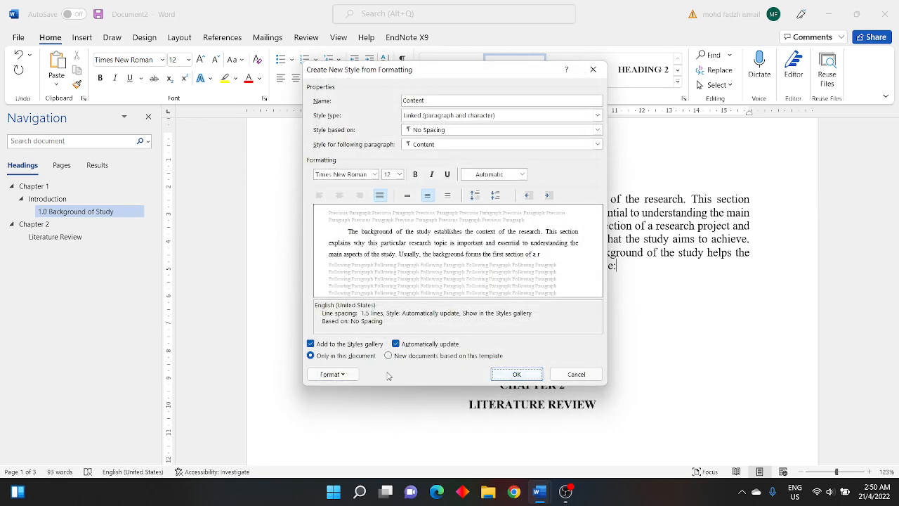
pyautogui.click(505, 374)
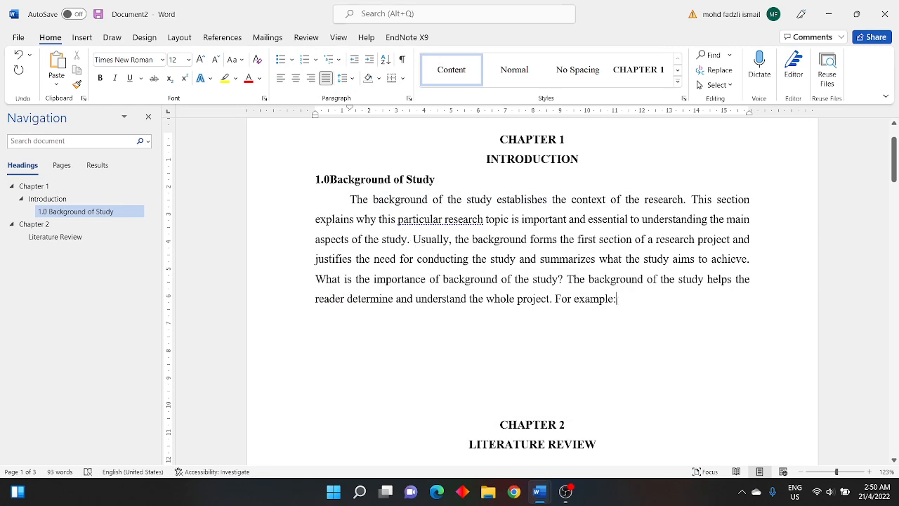
# Copy the Background of Study paragraph and paste the duplicate on a new line directly below it.
pyautogui.moveTo(624, 299); pyautogui.dragTo(350, 199)
pyautogui.hotkey('ctrl', 'c')
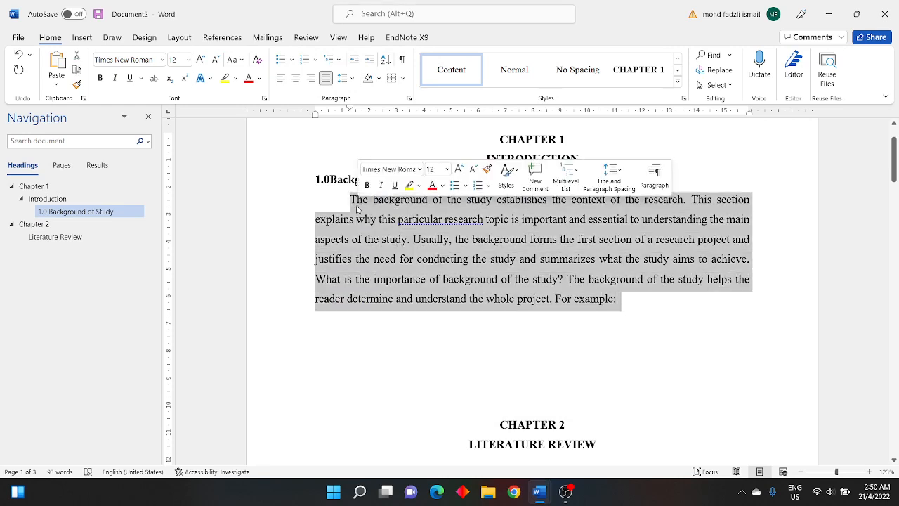
pyautogui.click(417, 318)
pyautogui.click(625, 304)
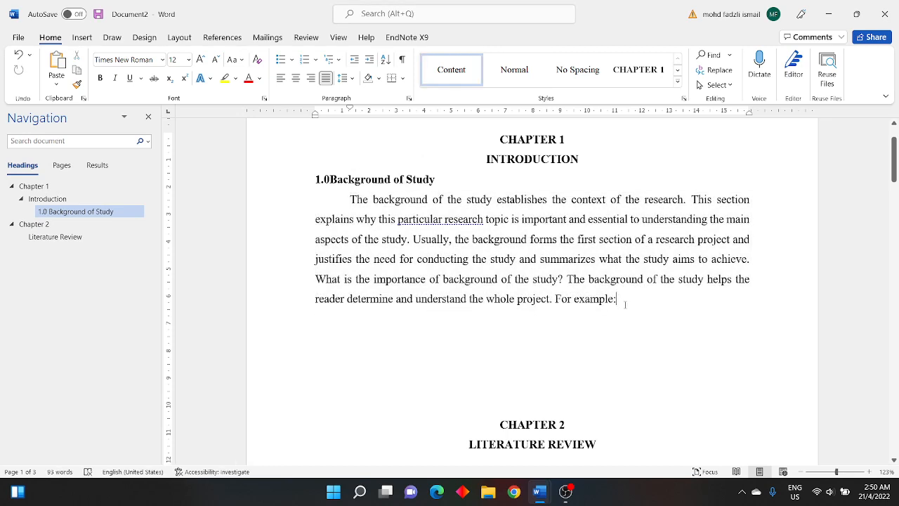
pyautogui.press('Return')
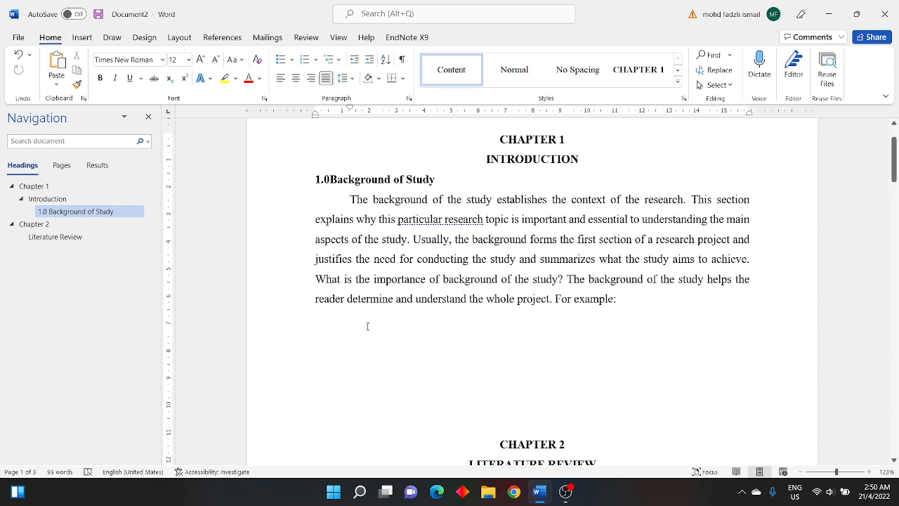
pyautogui.hotkey('ctrl', 'v')
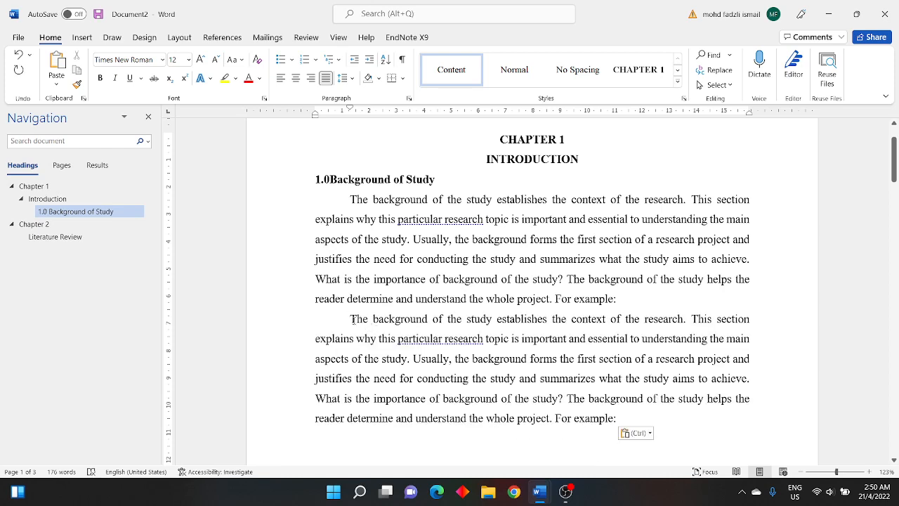
# Try the No Spacing style on the duplicated paragraph for comparison, and return that paragraph to the Content style.
pyautogui.moveTo(351, 319); pyautogui.dragTo(671, 418)
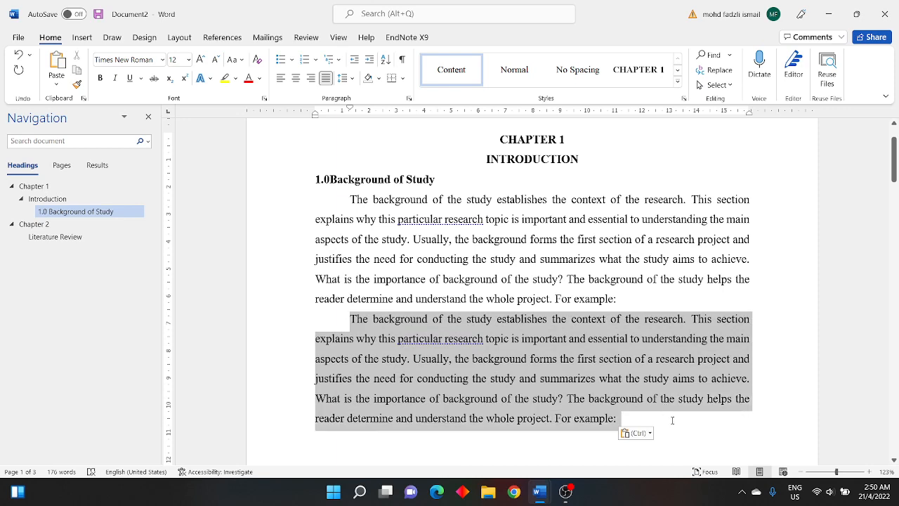
pyautogui.click(577, 69)
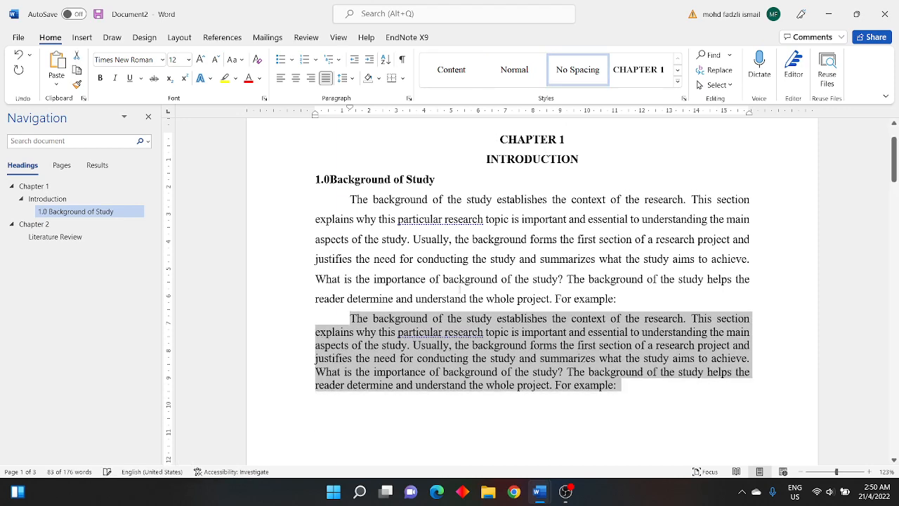
pyautogui.click(398, 280)
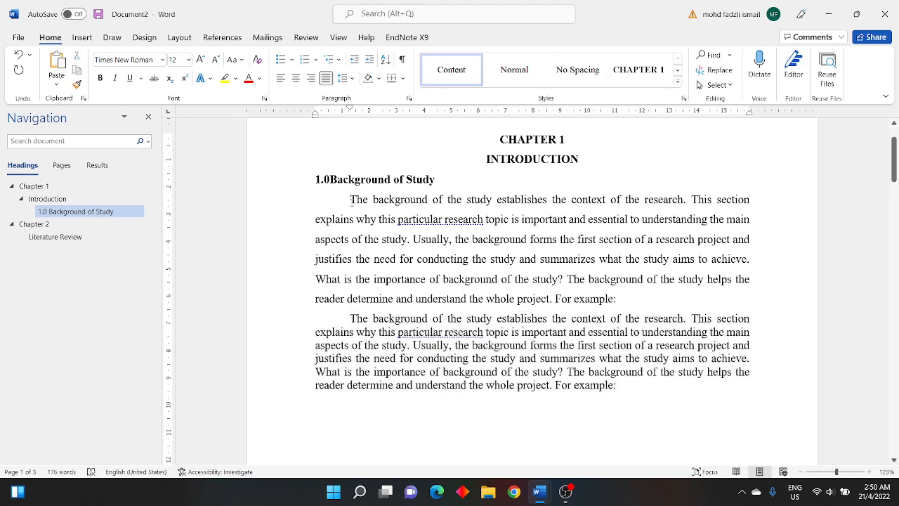
pyautogui.moveTo(351, 201); pyautogui.dragTo(615, 288)
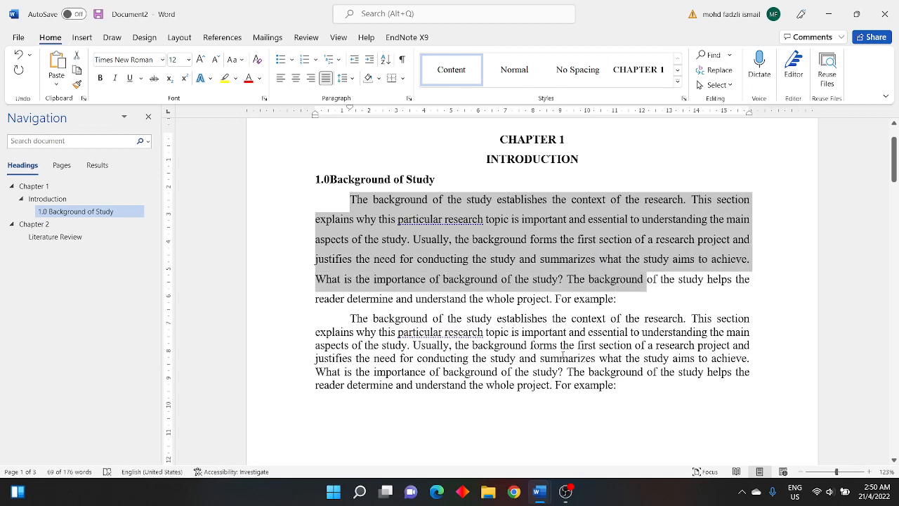
pyautogui.click(562, 355)
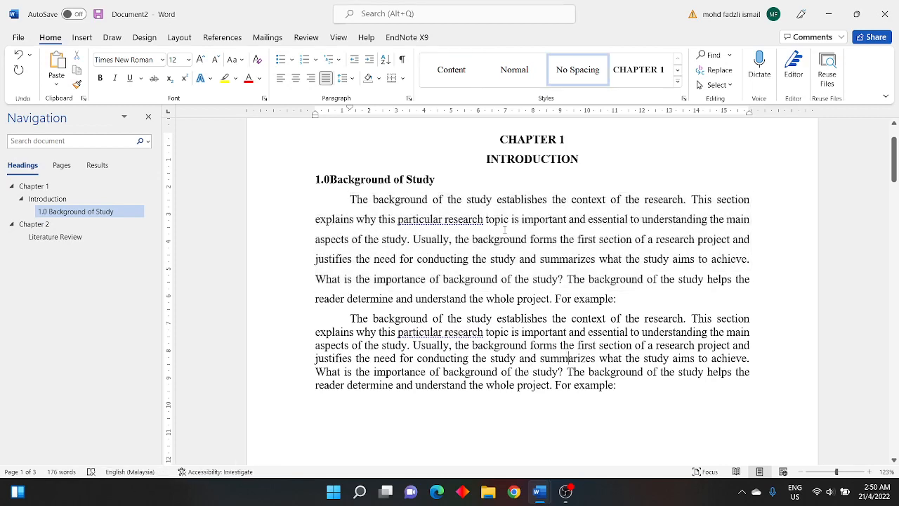
pyautogui.click(456, 73)
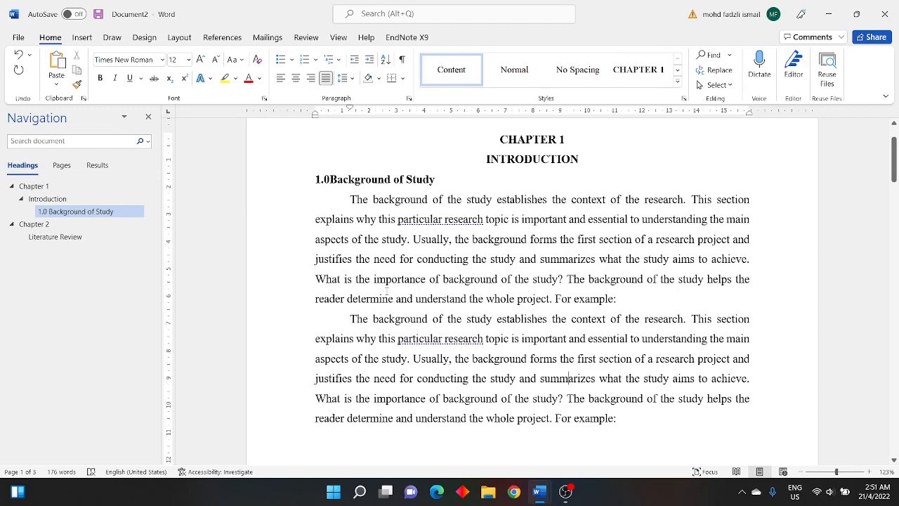
# Define a new multilevel list with level 2 not restarting after level 1 and its number followed by a tab character.
pyautogui.scroll(-2, 385, 290)
pyautogui.scroll(2, 383, 284)
pyautogui.click(339, 63)
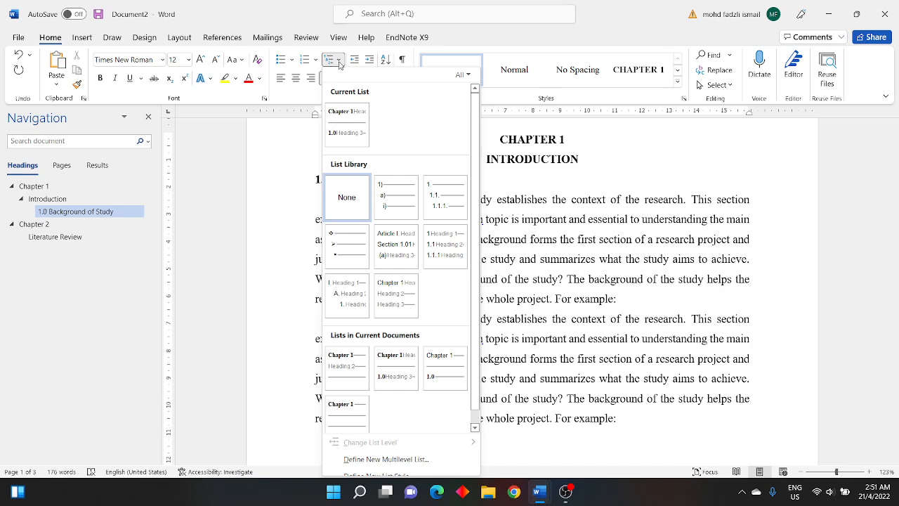
pyautogui.click(405, 460)
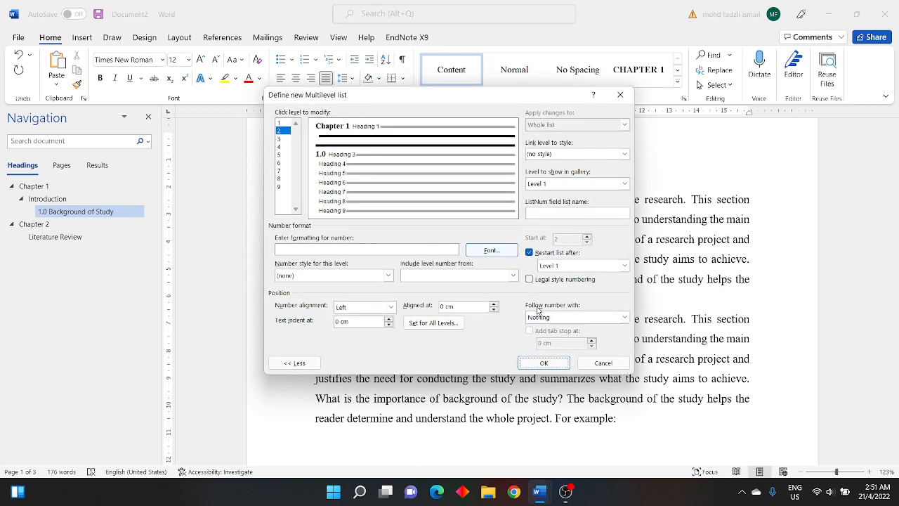
pyautogui.click(529, 253)
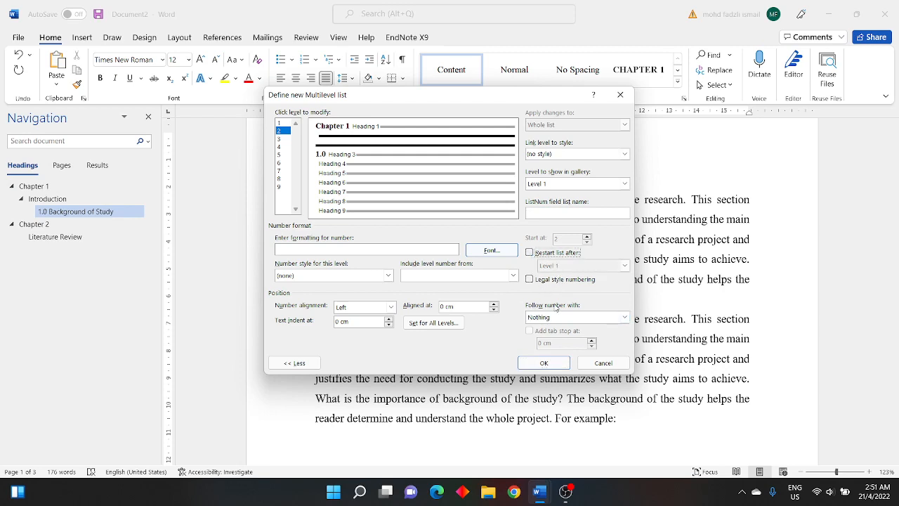
pyautogui.click(555, 318)
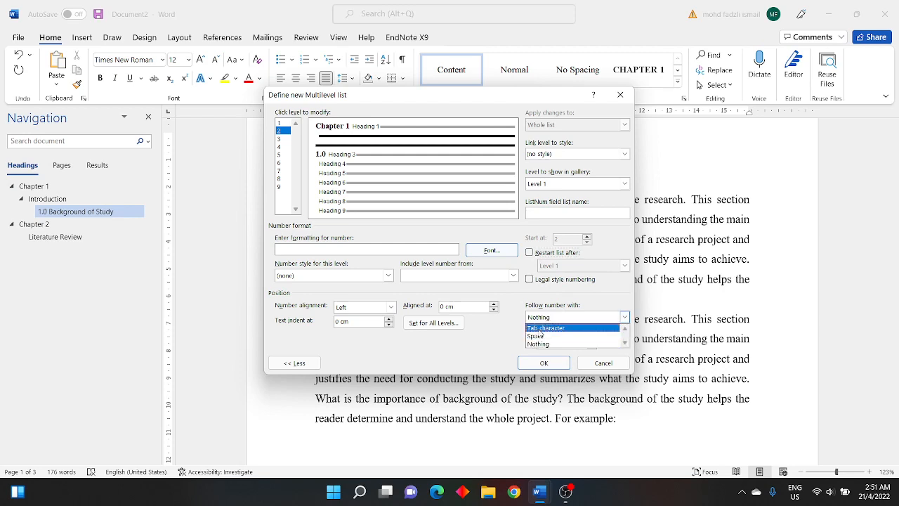
pyautogui.click(539, 329)
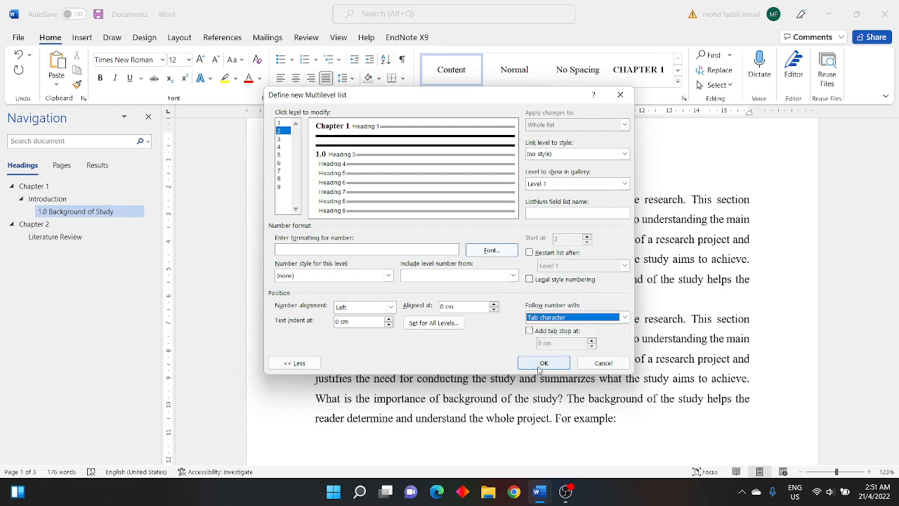
pyautogui.click(543, 364)
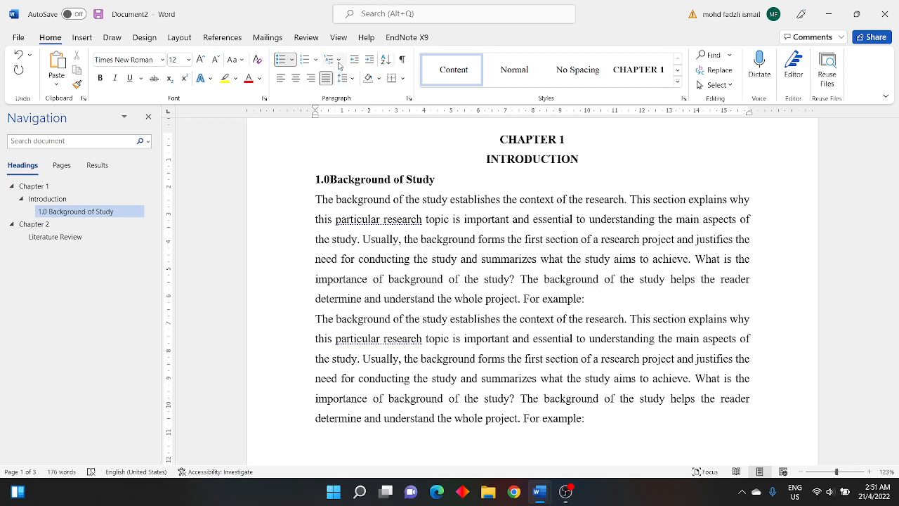
# Modify the Content style's paragraph format to use a 1.27 cm first-line indent, and accept the style changes.
pyautogui.click(453, 72)
pyautogui.rightClick(446, 76)
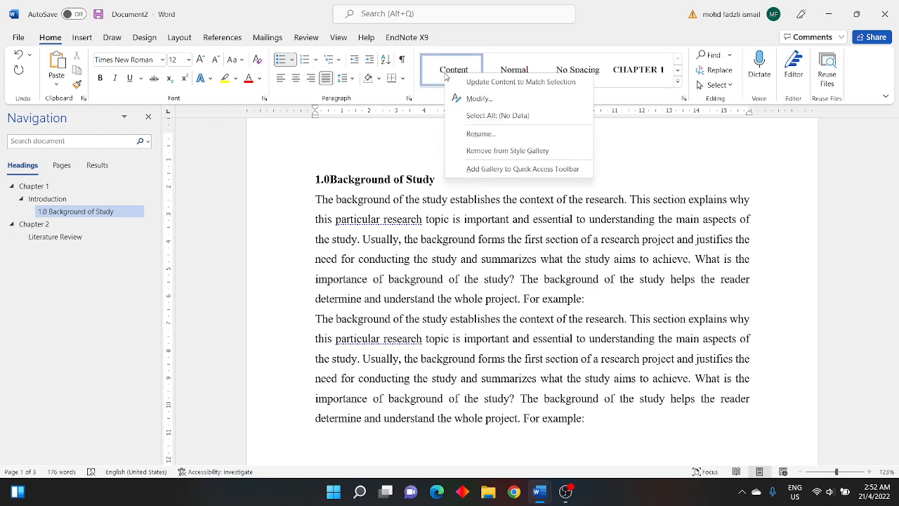
pyautogui.click(443, 70)
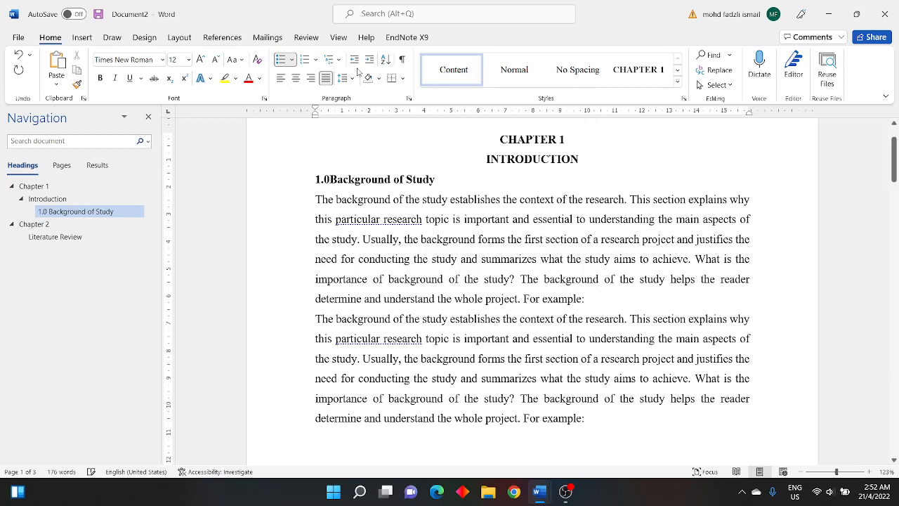
pyautogui.rightClick(446, 74)
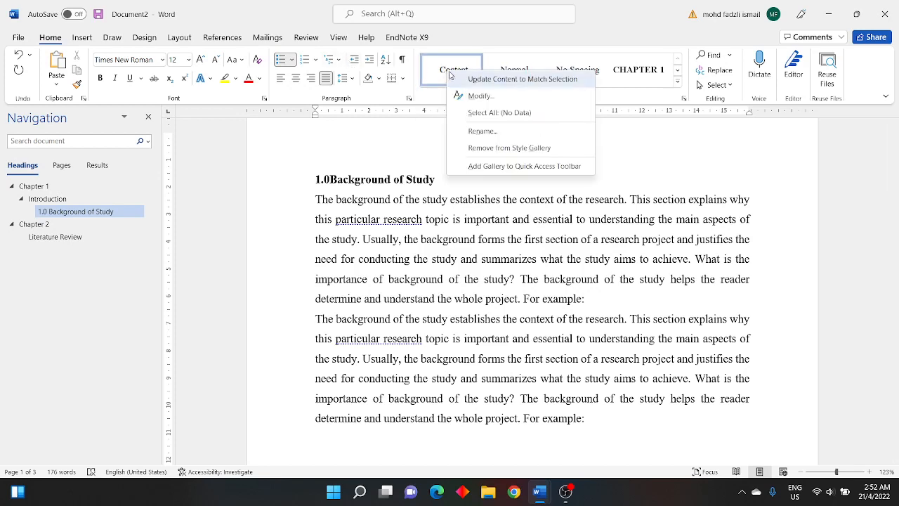
pyautogui.click(482, 97)
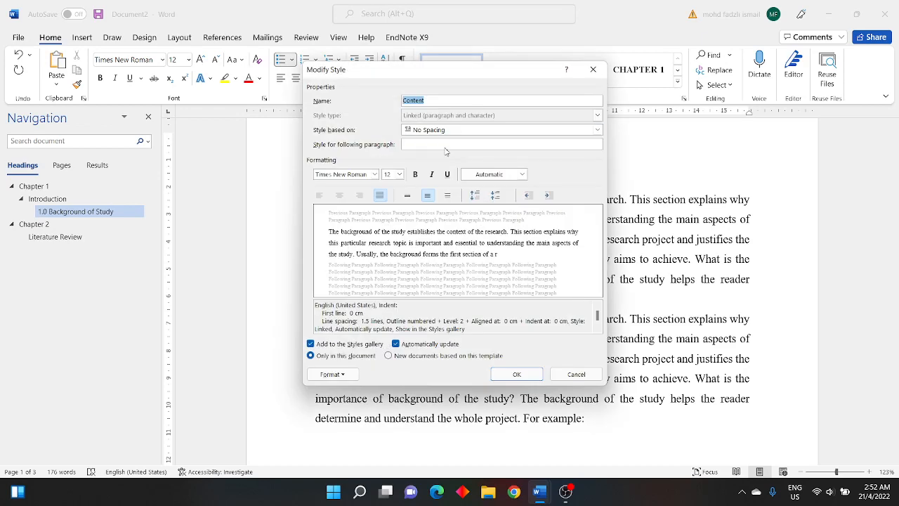
pyautogui.click(345, 378)
pyautogui.click(353, 265)
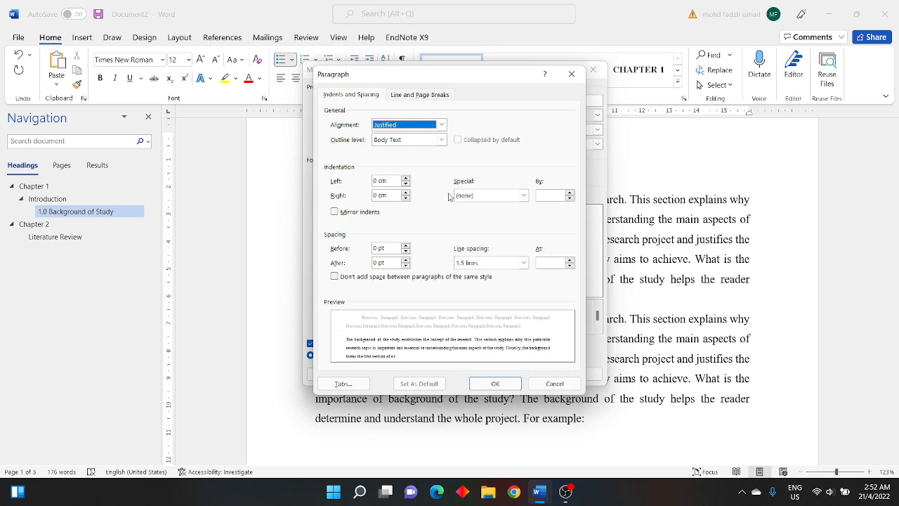
pyautogui.click(463, 196)
pyautogui.click(480, 205)
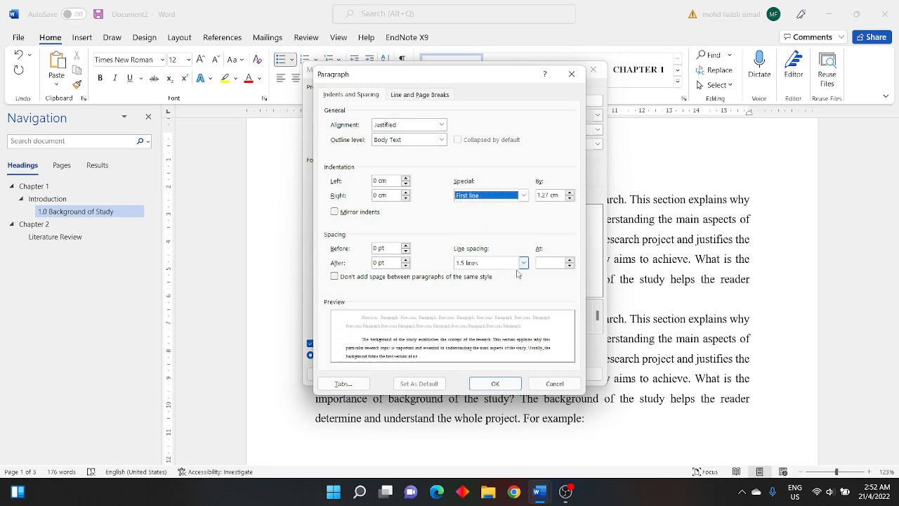
pyautogui.click(492, 384)
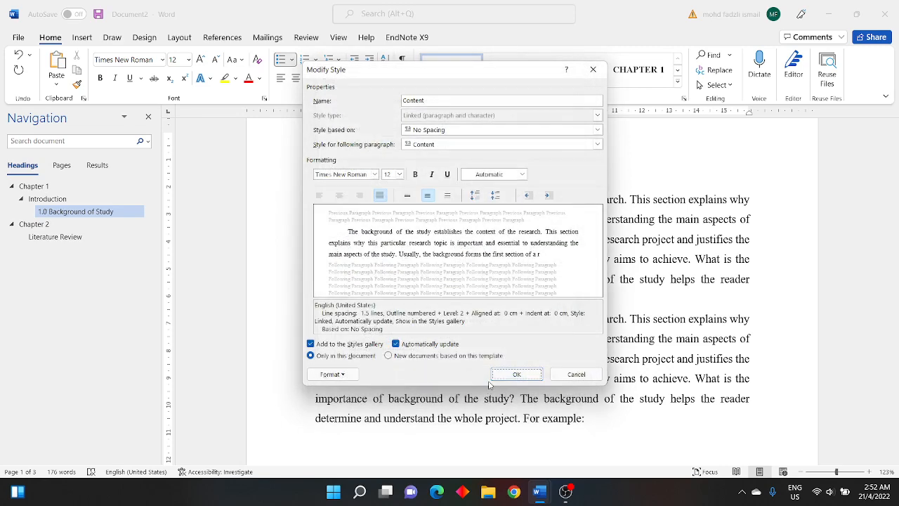
pyautogui.click(502, 375)
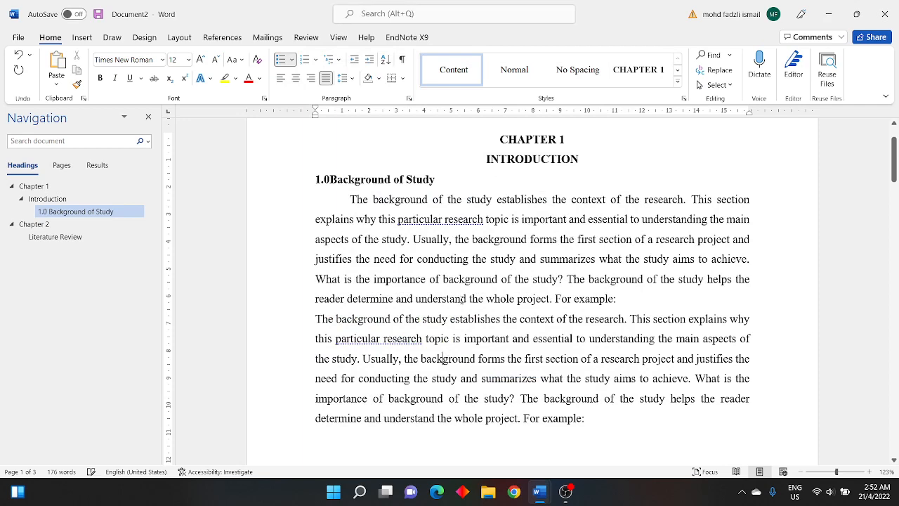
# Try to give the Content style a 1.27 cm first-line indent through its paragraph format, and reapply the style to the duplicated paragraph.
pyautogui.click(450, 77)
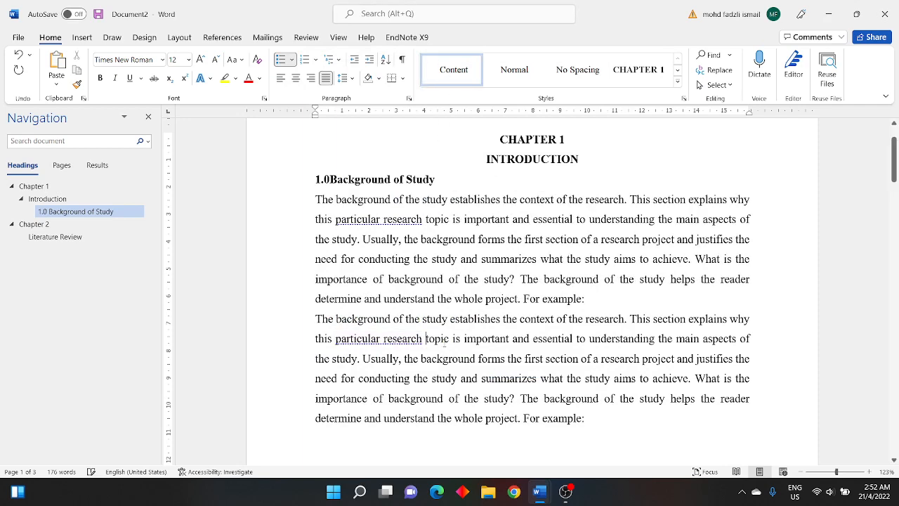
pyautogui.rightClick(453, 69)
pyautogui.click(482, 94)
pyautogui.click(349, 378)
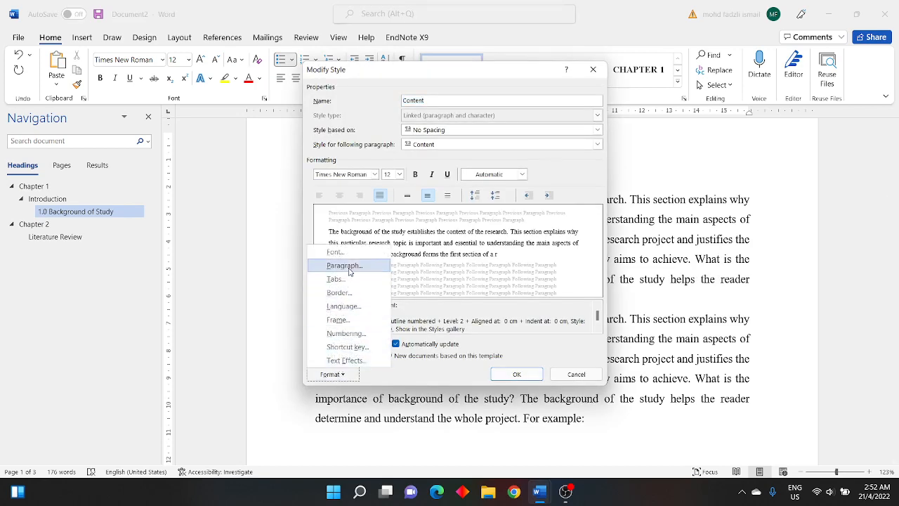
pyautogui.click(351, 267)
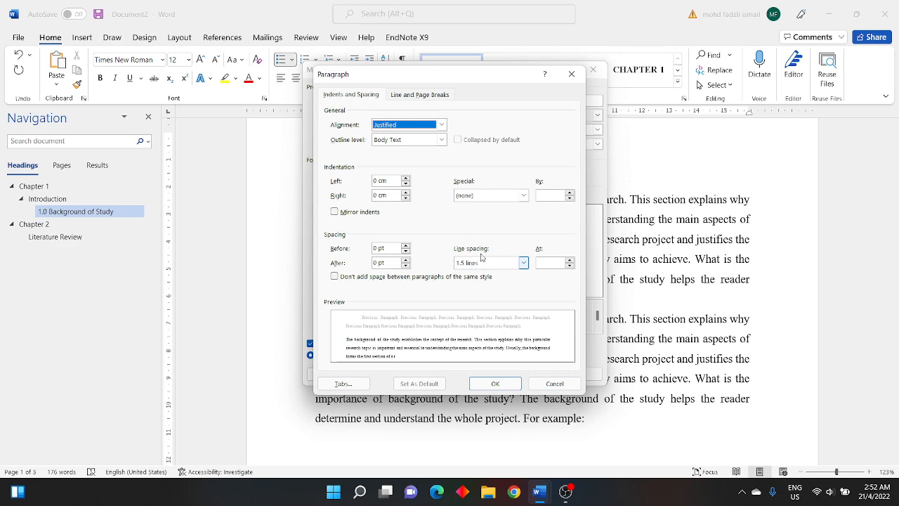
pyautogui.click(487, 196)
pyautogui.click(478, 215)
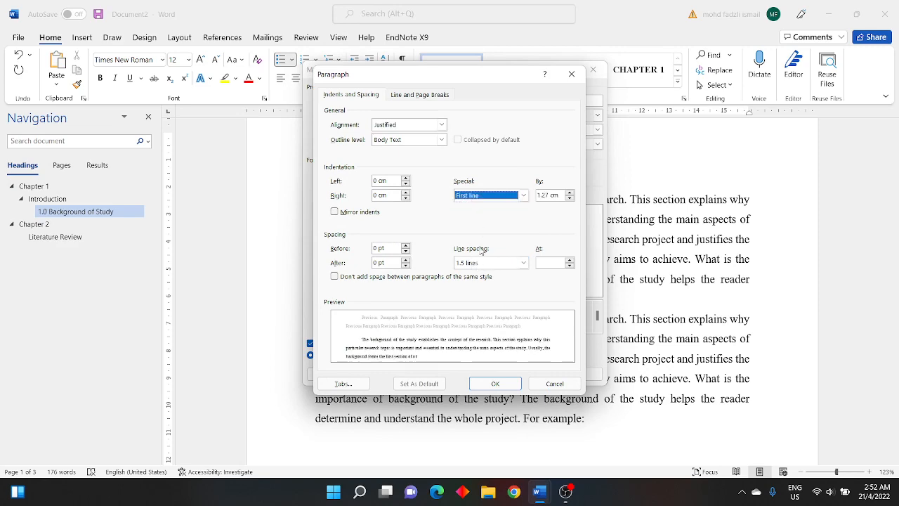
pyautogui.click(495, 384)
pyautogui.click(506, 375)
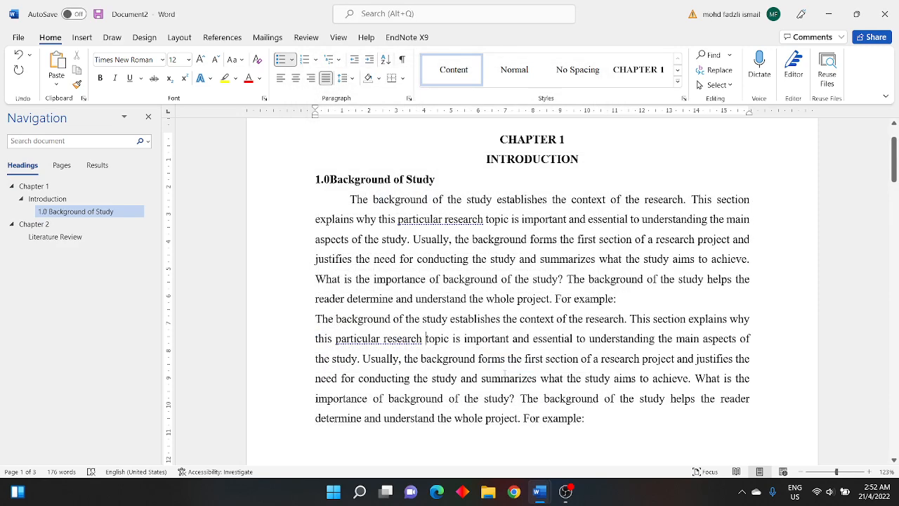
pyautogui.click(447, 73)
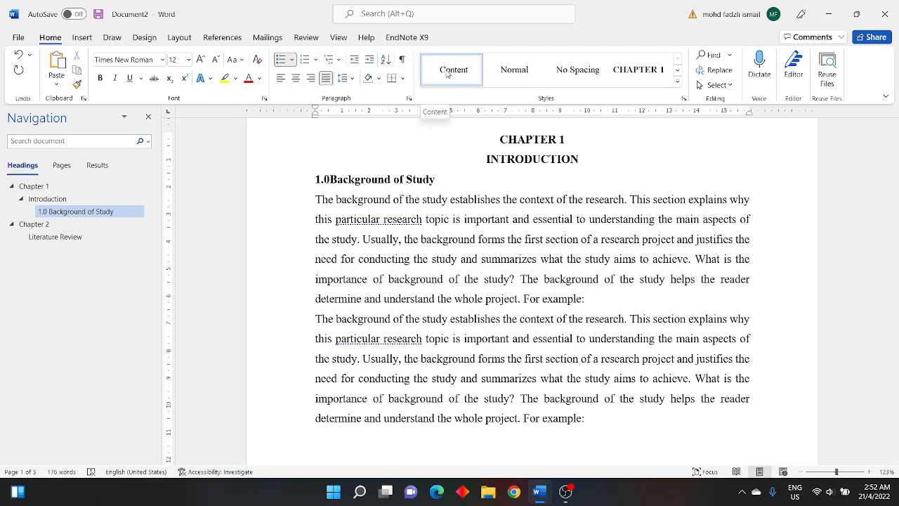
# Define a new multilevel list with level 2 linked to the Heading 2 style and its number followed by a tab character.
pyautogui.click(333, 59)
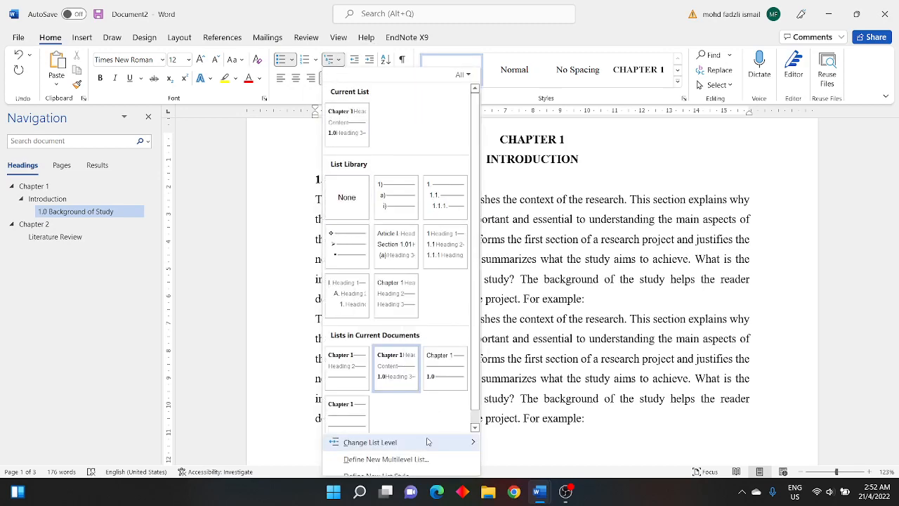
pyautogui.click(405, 460)
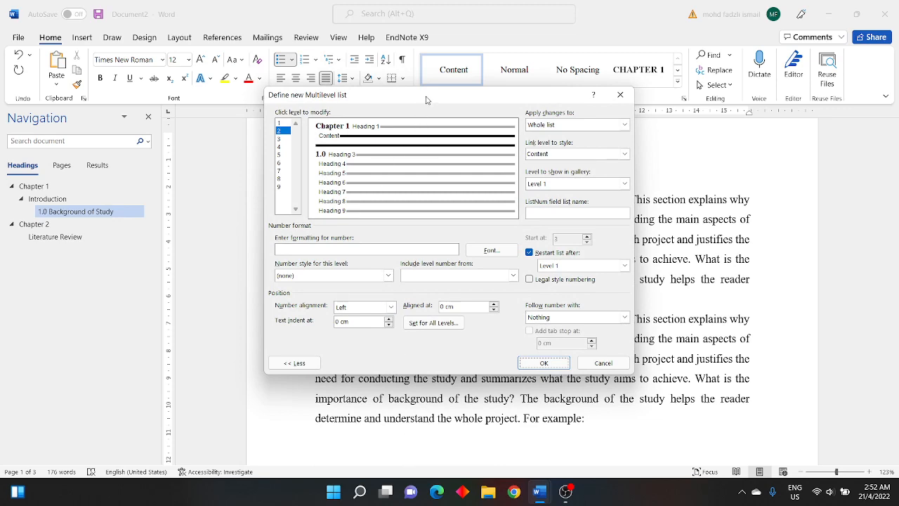
pyautogui.moveTo(426, 98); pyautogui.dragTo(587, 102)
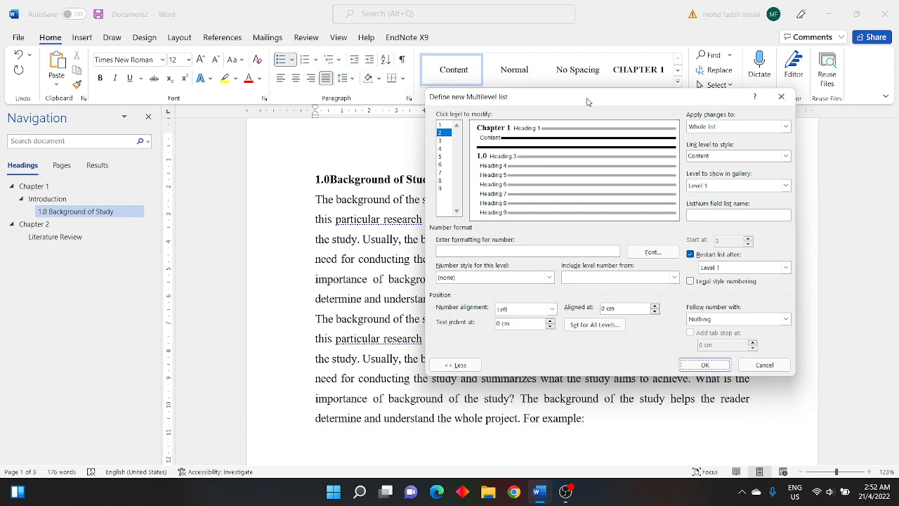
pyautogui.click(719, 157)
pyautogui.click(786, 156)
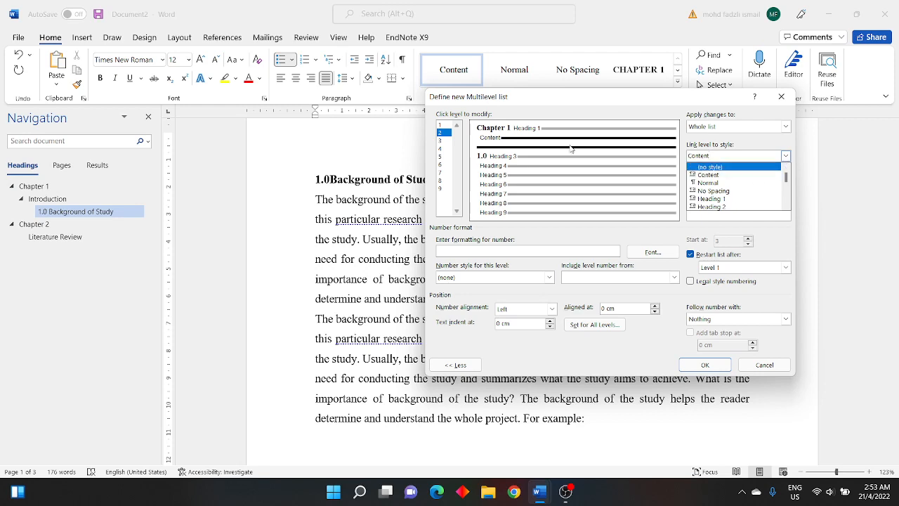
pyautogui.click(735, 206)
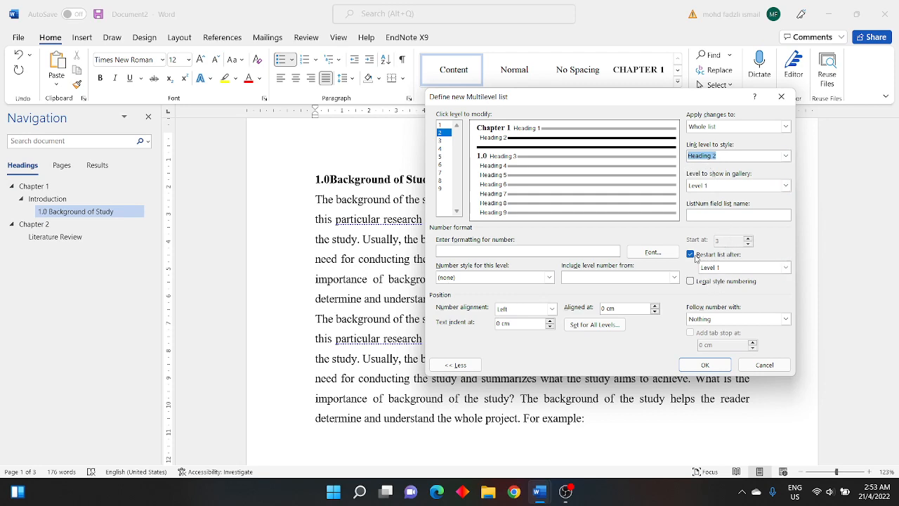
pyautogui.click(711, 320)
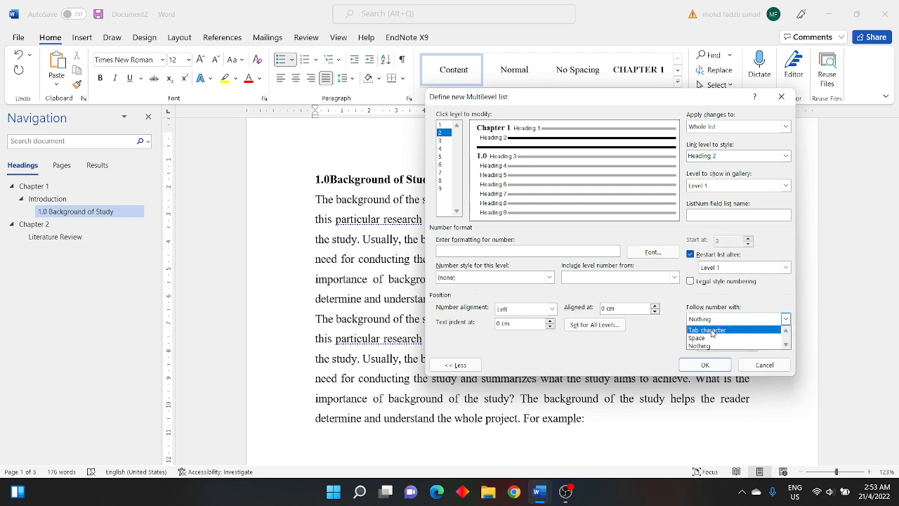
pyautogui.click(711, 330)
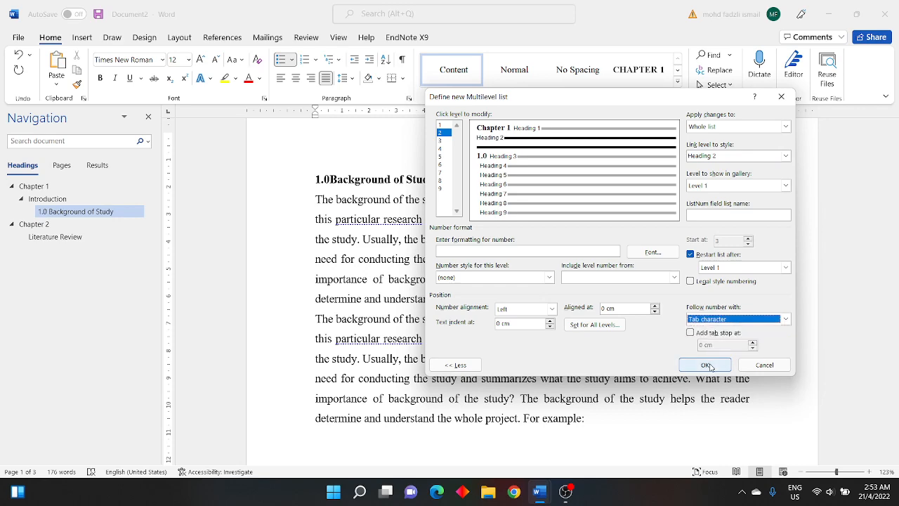
pyautogui.click(708, 366)
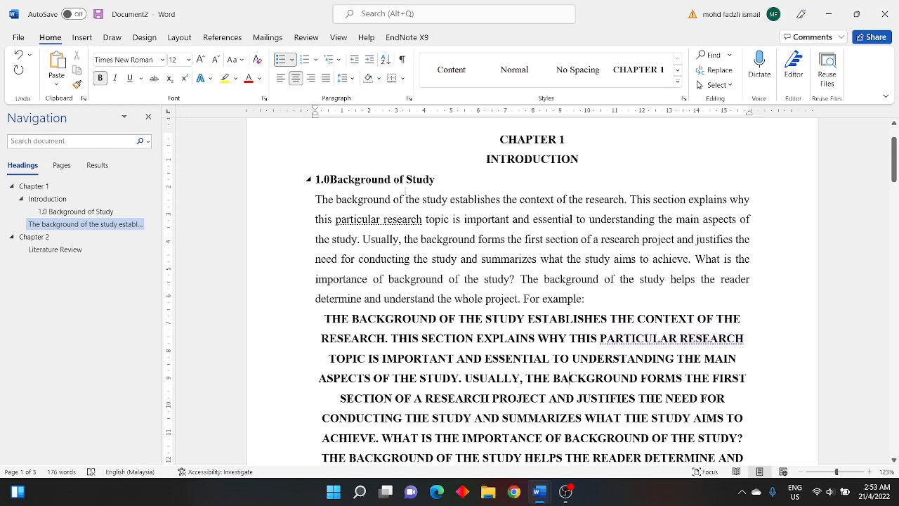
# Return the duplicated Background of Study paragraph to the Content style.
pyautogui.scroll(-3, 405, 192)
pyautogui.scroll(3, 406, 189)
pyautogui.click(449, 72)
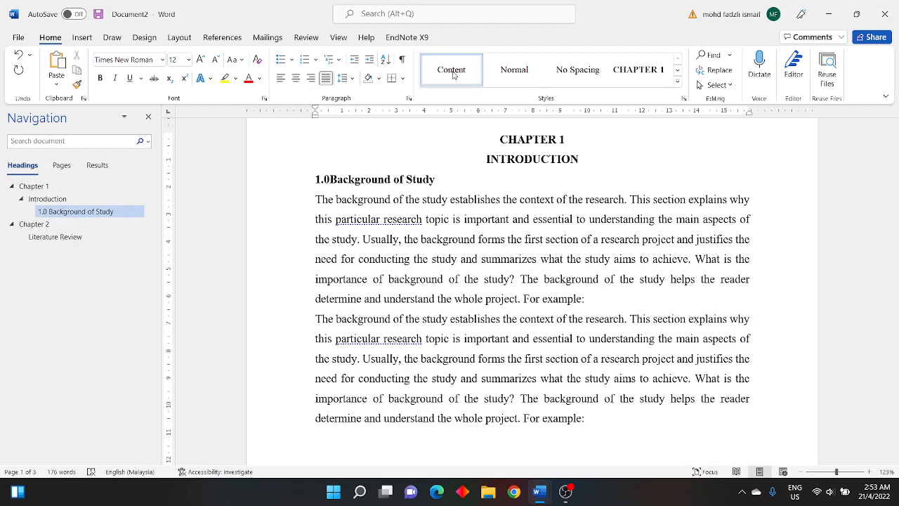
# Reapply Heading 3 to the Background of Study heading and define its multilevel list's level 3 number as followed by a tab character.
pyautogui.click(380, 181)
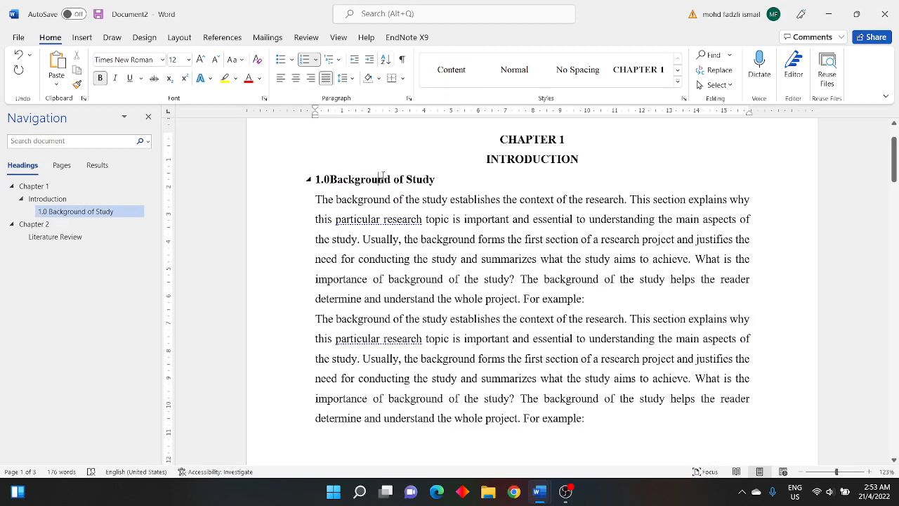
pyautogui.click(678, 84)
pyautogui.click(492, 107)
pyautogui.click(340, 63)
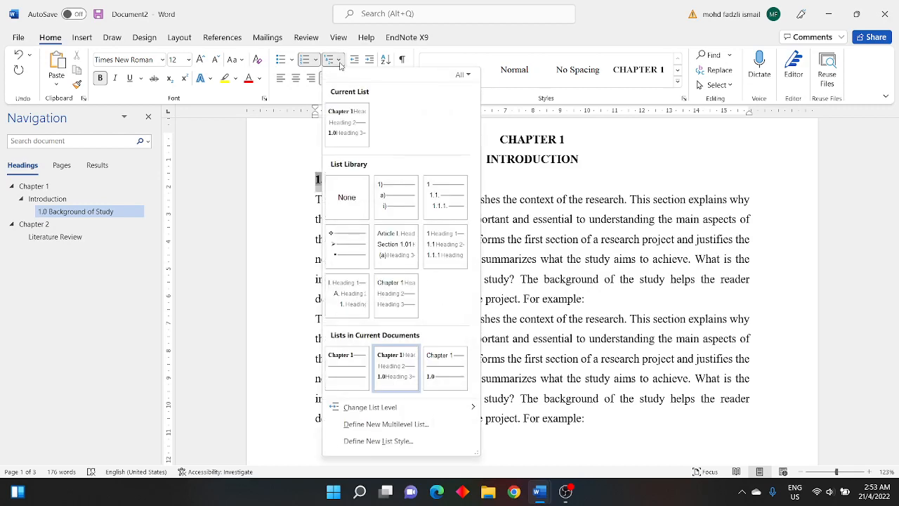
pyautogui.click(385, 424)
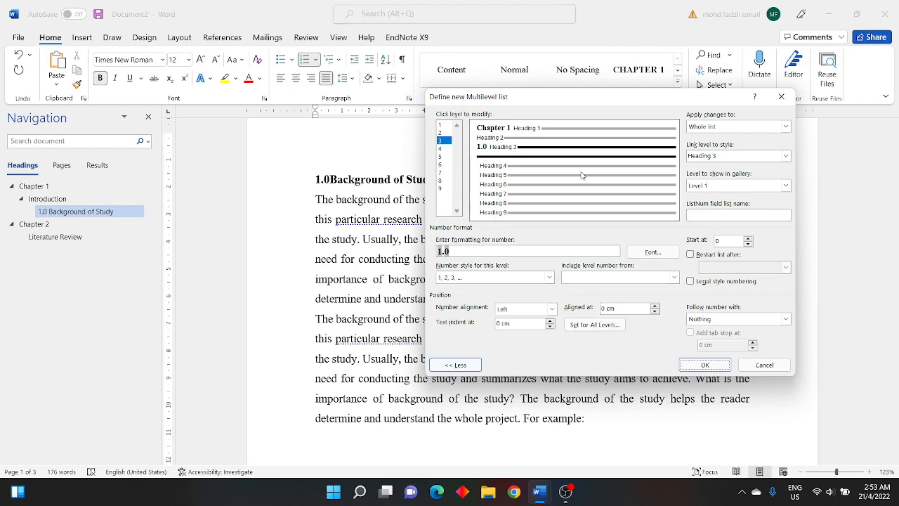
pyautogui.click(706, 319)
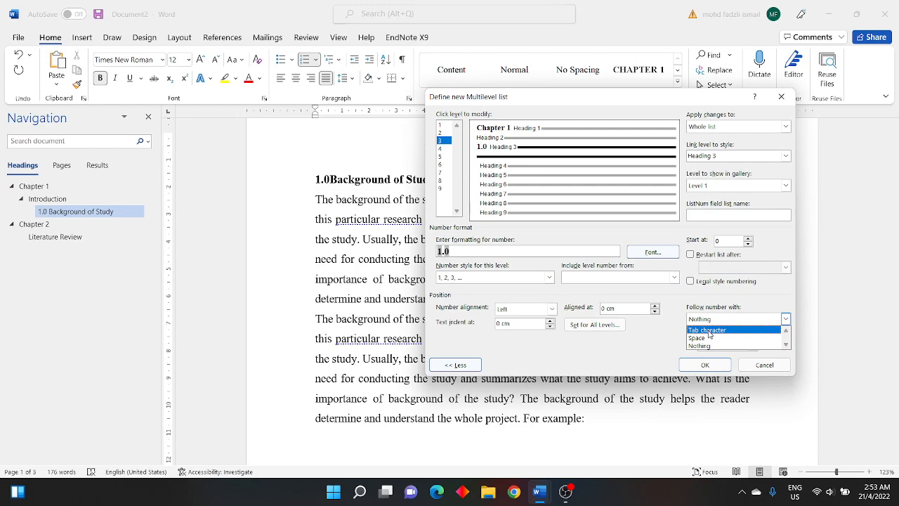
pyautogui.click(708, 330)
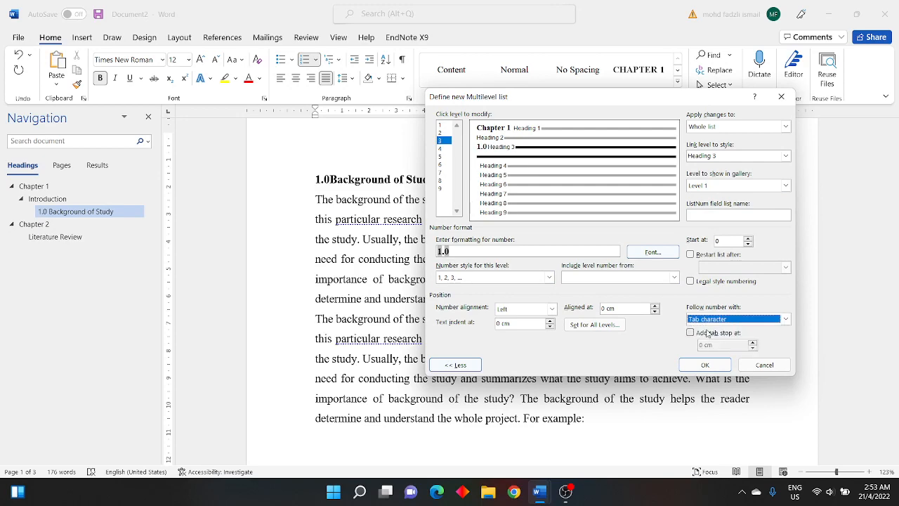
pyautogui.click(705, 365)
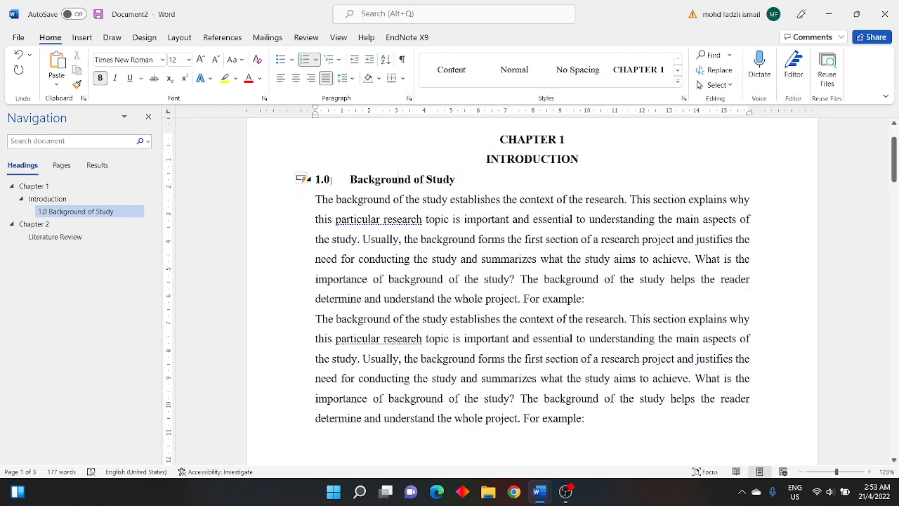
# Modify the Content style's paragraph format to a first-line indent of 1.27 cm, starting from the first body paragraph.
pyautogui.click(376, 203)
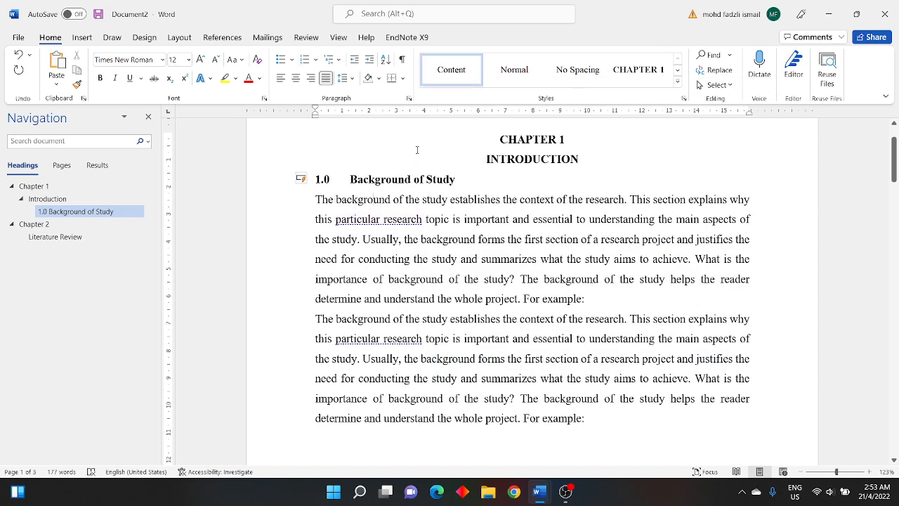
pyautogui.rightClick(446, 74)
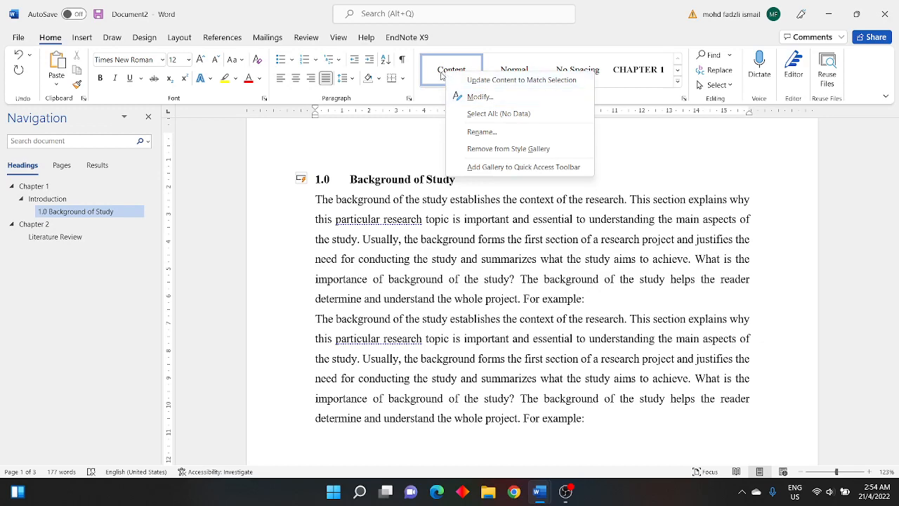
pyautogui.click(479, 98)
pyautogui.click(340, 376)
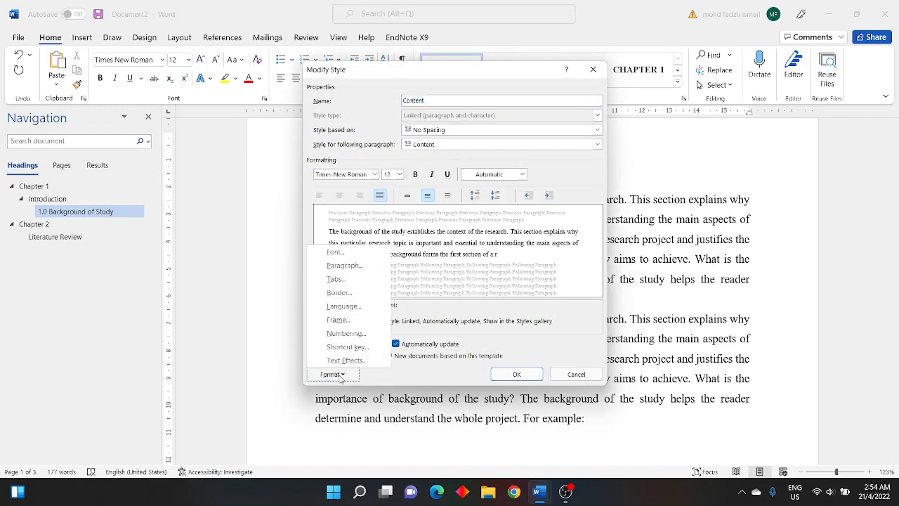
pyautogui.click(338, 269)
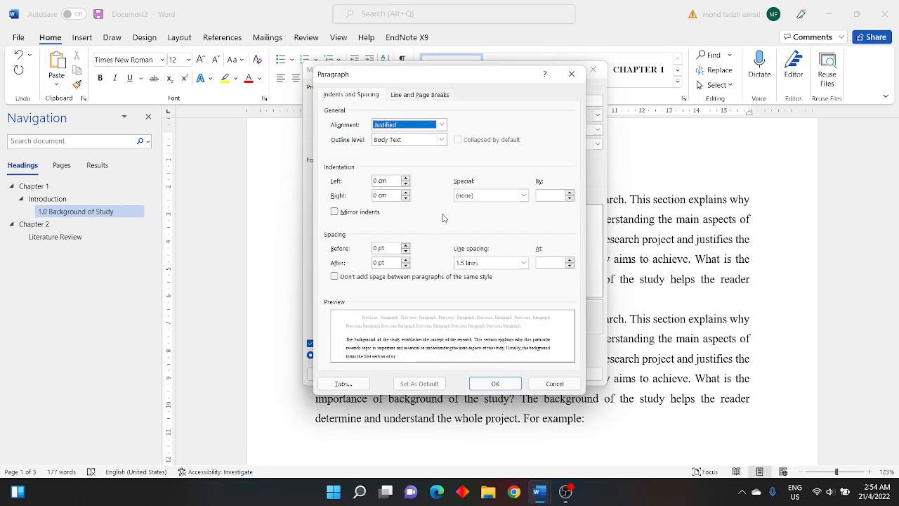
pyautogui.click(472, 197)
pyautogui.click(478, 214)
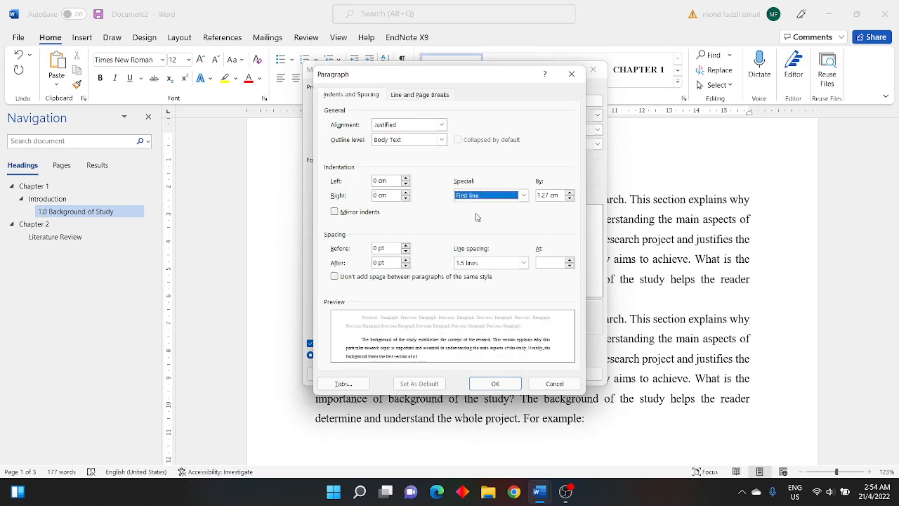
pyautogui.click(510, 385)
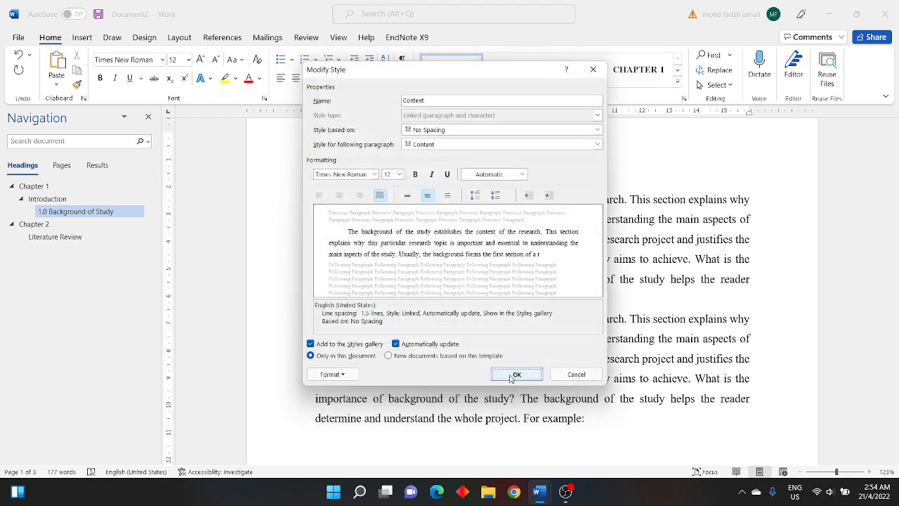
pyautogui.click(512, 375)
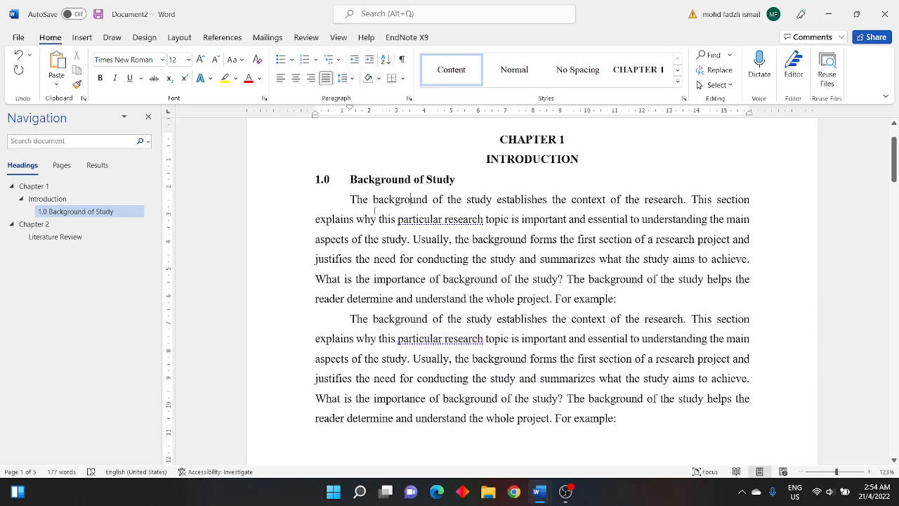
# Add a Problem Statement heading in Heading 3 style below the second Background of Study paragraph.
pyautogui.scroll(-2, 360, 199)
pyautogui.scroll(2, 361, 189)
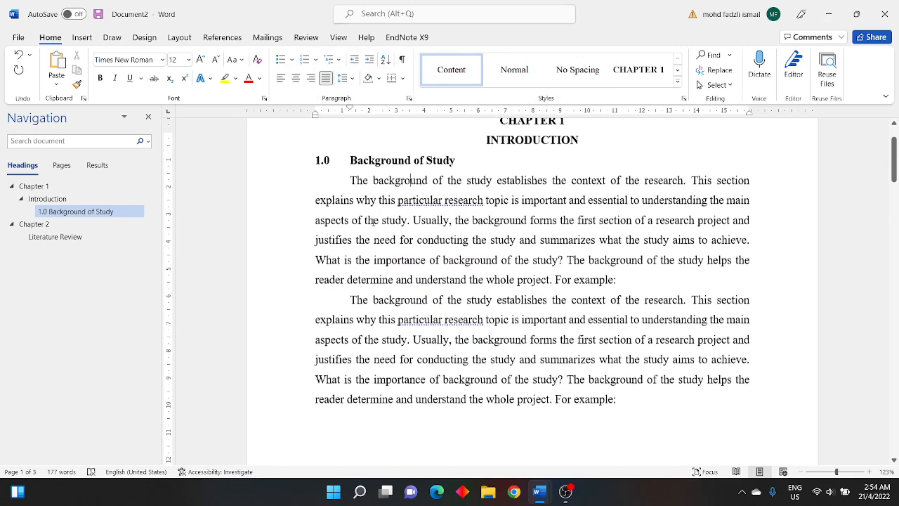
pyautogui.scroll(-2, 394, 247)
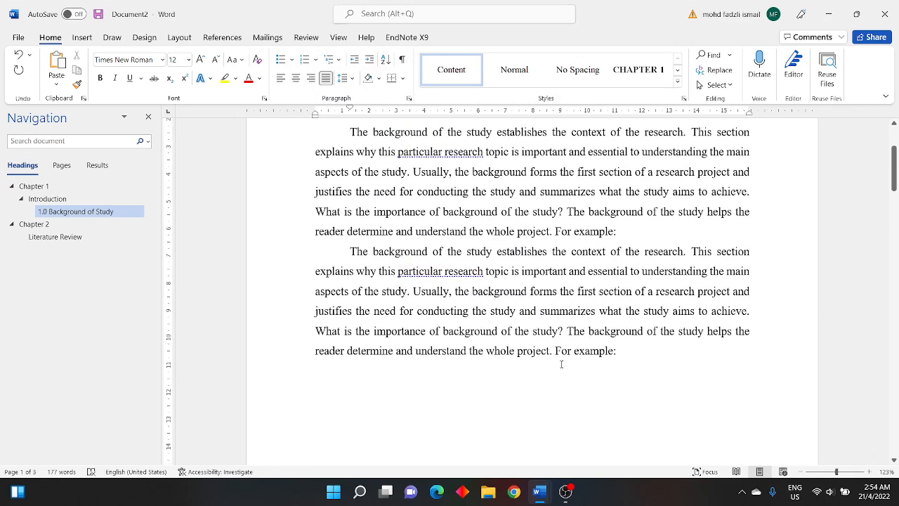
pyautogui.scroll(2, 598, 361)
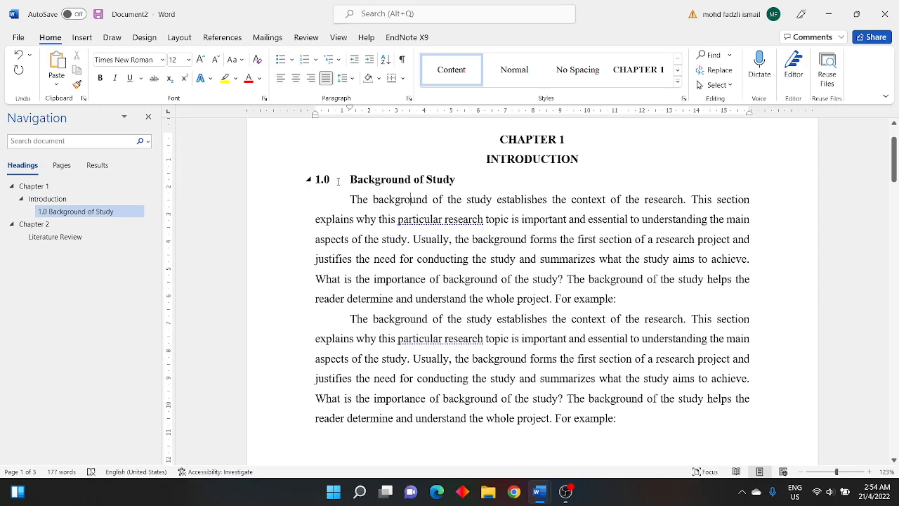
pyautogui.scroll(-2, 549, 377)
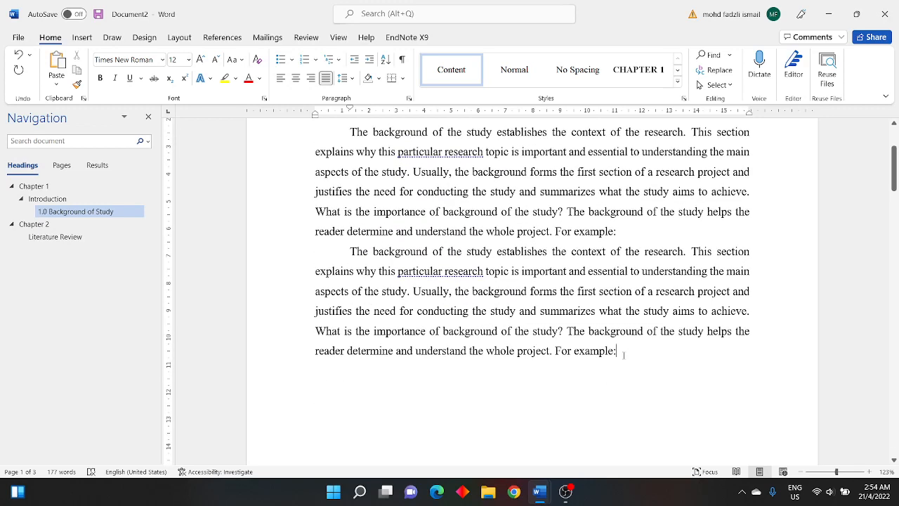
pyautogui.press('Return')
pyautogui.write('Problem')
pyautogui.press('BackSpace')
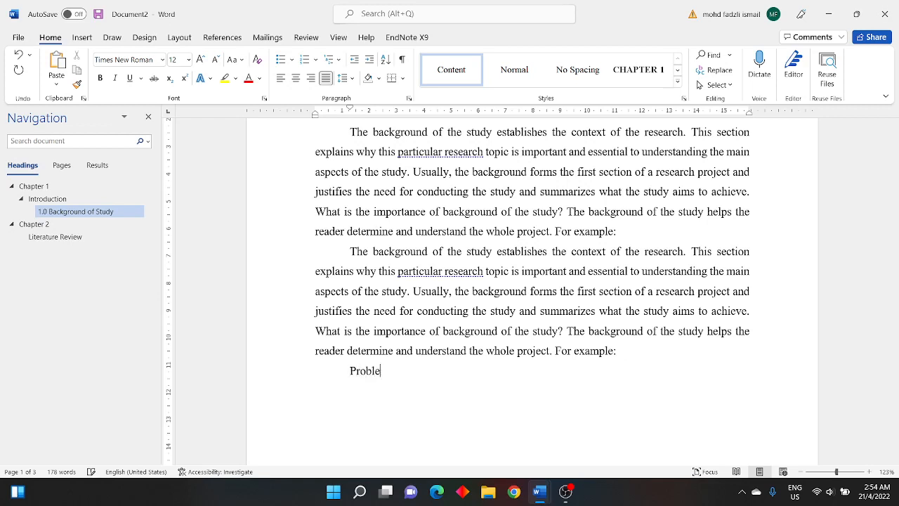
pyautogui.write('m Statement')
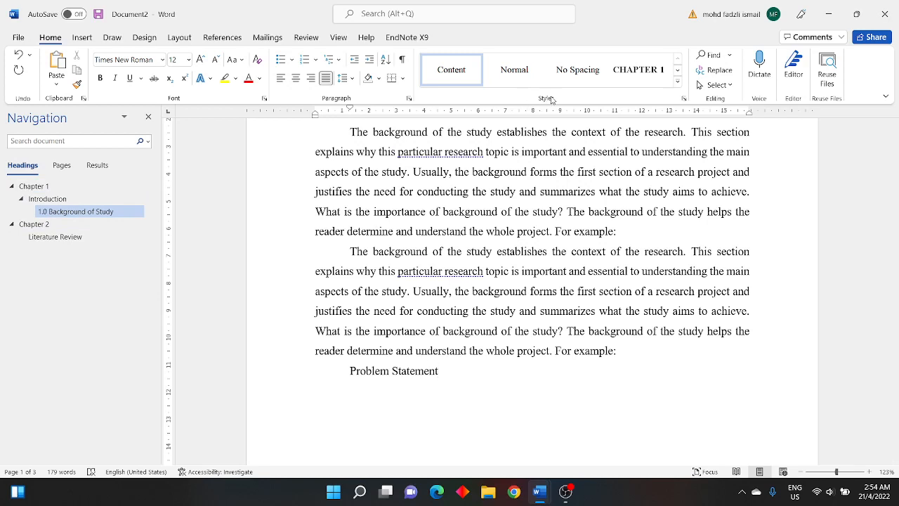
pyautogui.click(677, 85)
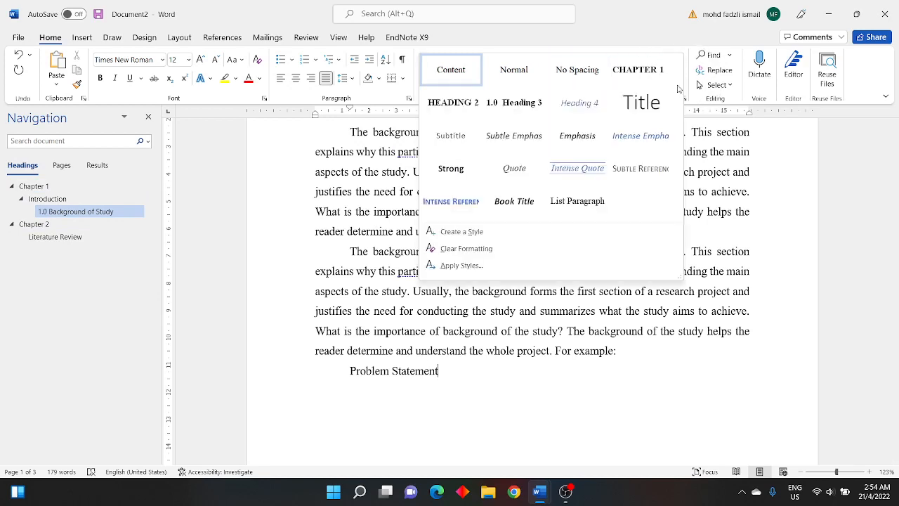
pyautogui.click(518, 105)
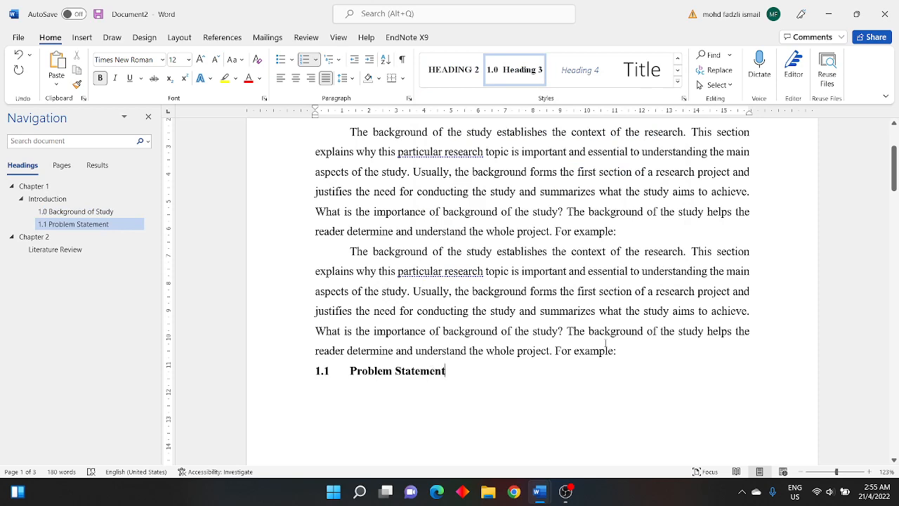
# Copy the second Background of Study paragraph and paste it below the Problem Statement heading.
pyautogui.moveTo(620, 350); pyautogui.dragTo(341, 258)
pyautogui.hotkey('ctrl', 'c')
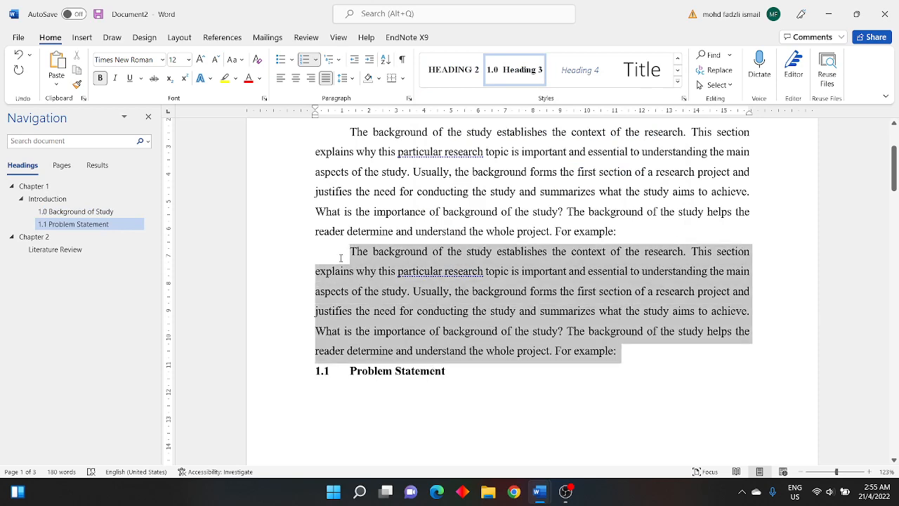
pyautogui.click(406, 388)
pyautogui.hotkey('ctrl', 'v')
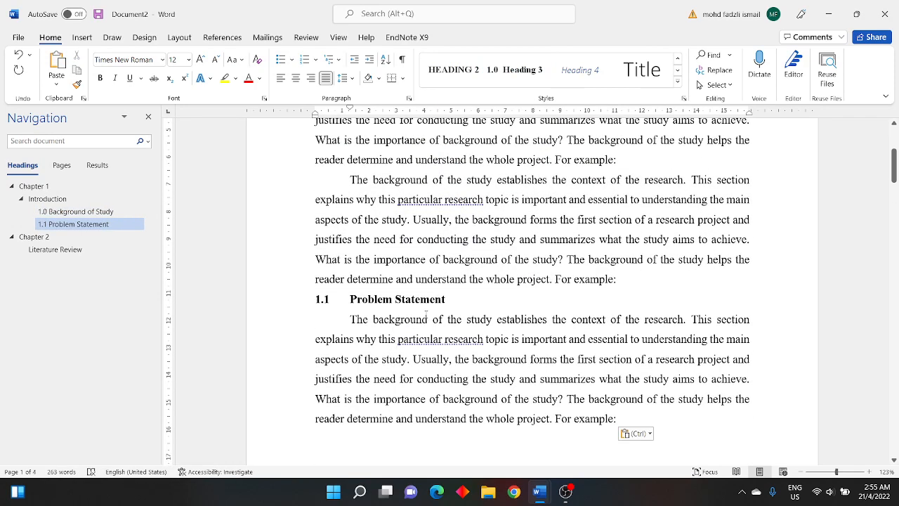
pyautogui.scroll(3, 382, 309)
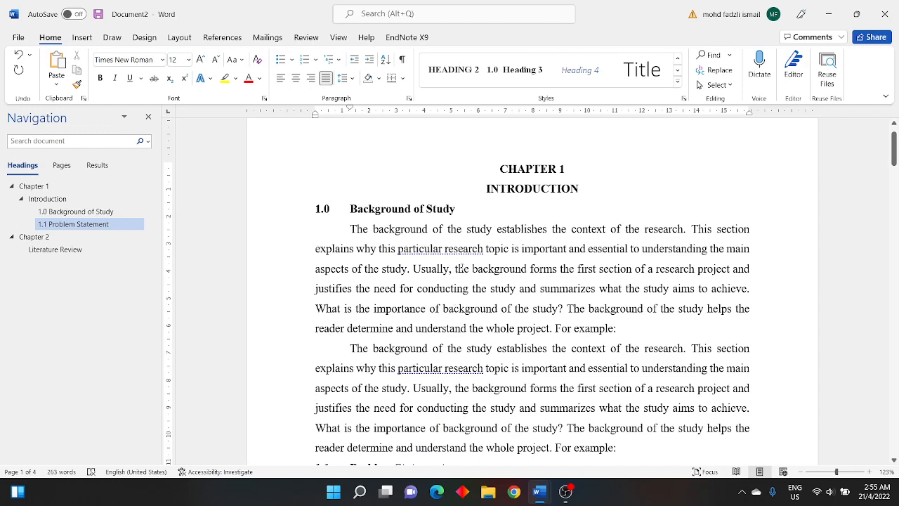
pyautogui.scroll(1, 461, 268)
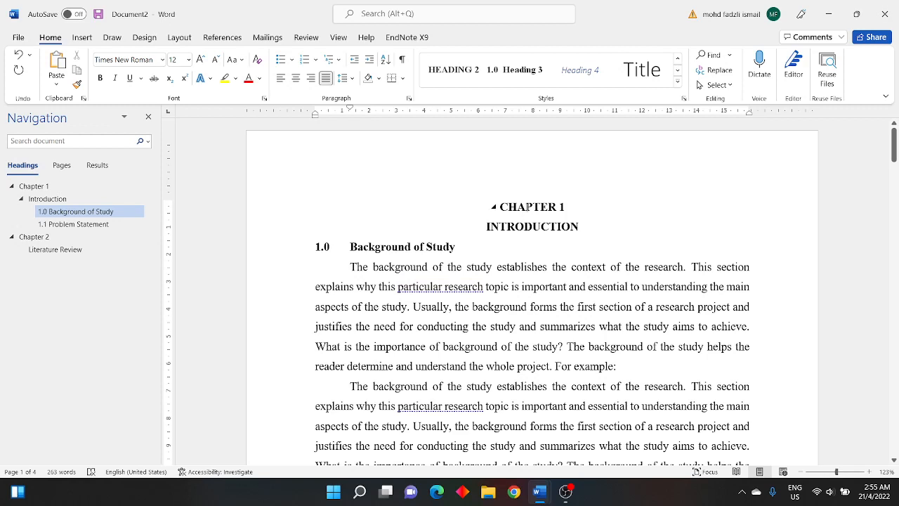
pyautogui.tripleClick(528, 208)
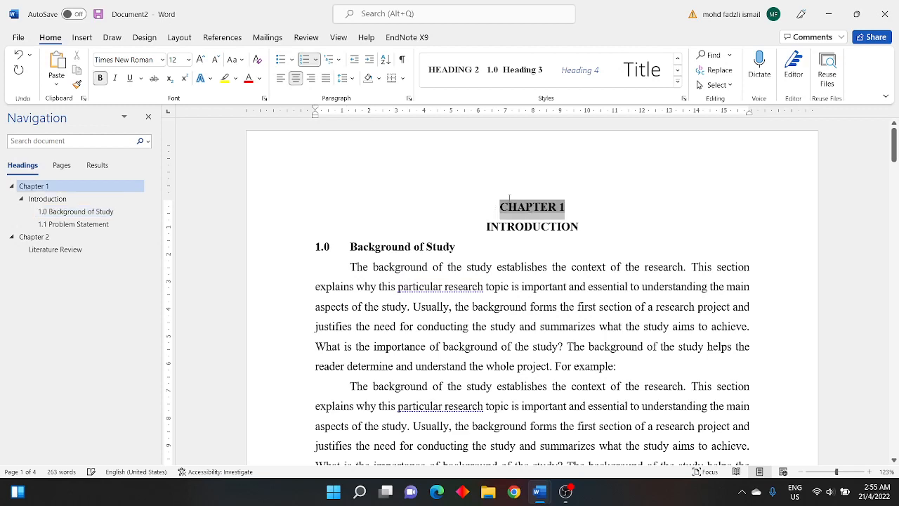
pyautogui.click(338, 61)
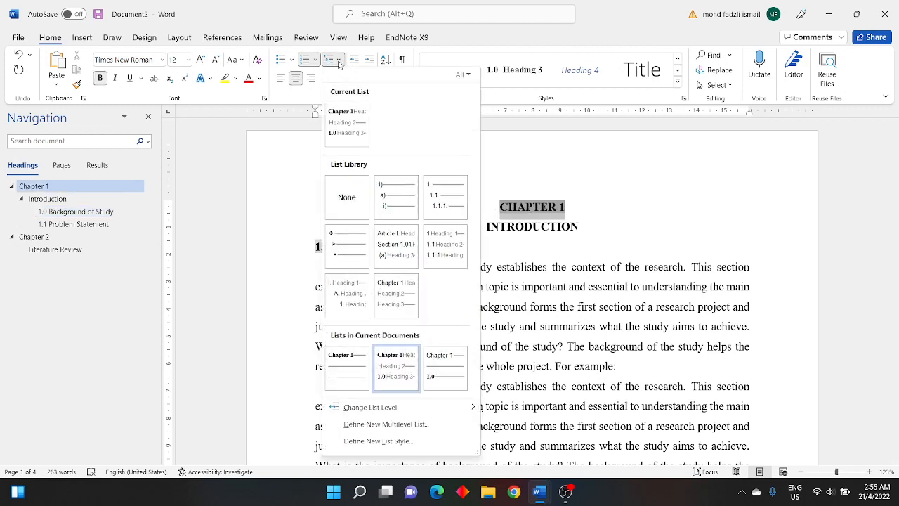
pyautogui.moveTo(383, 414)
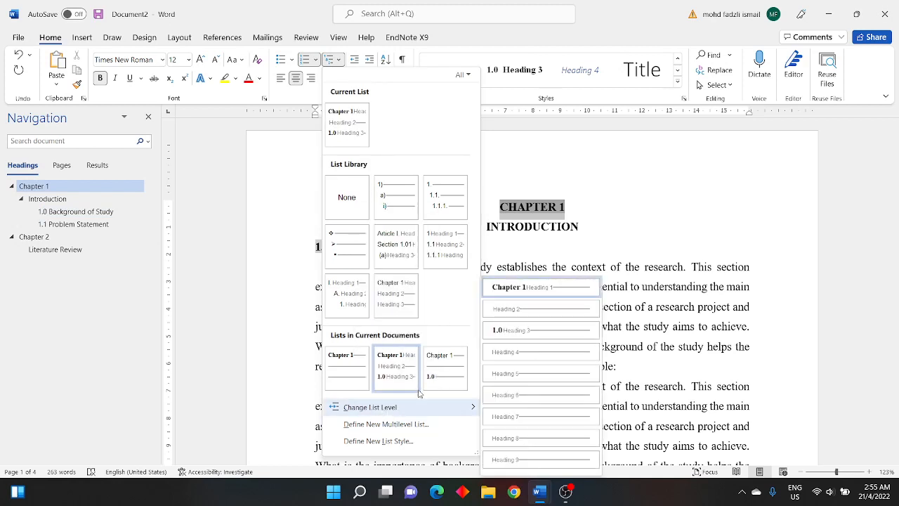
pyautogui.click(540, 209)
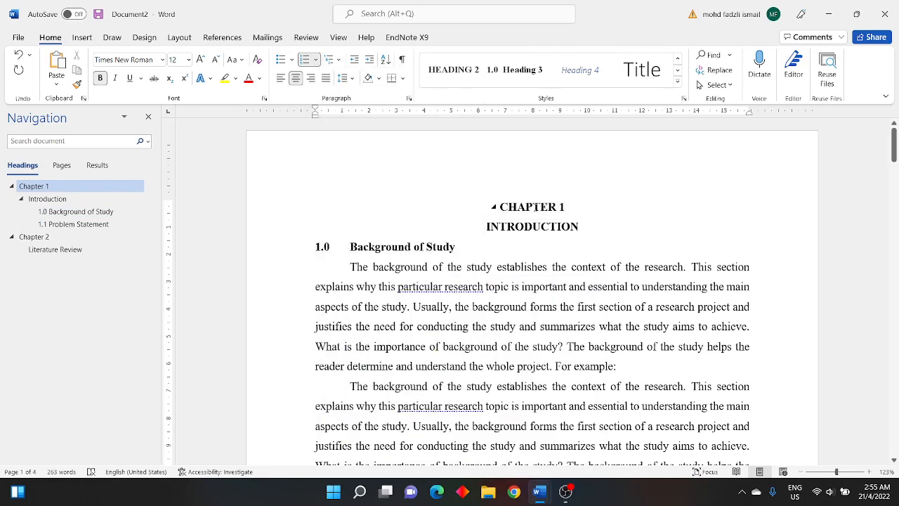
# Modify the Heading 1 style's paragraph format to 24 pt spacing after, starting from the CHAPTER 1 heading.
pyautogui.tripleClick(535, 207)
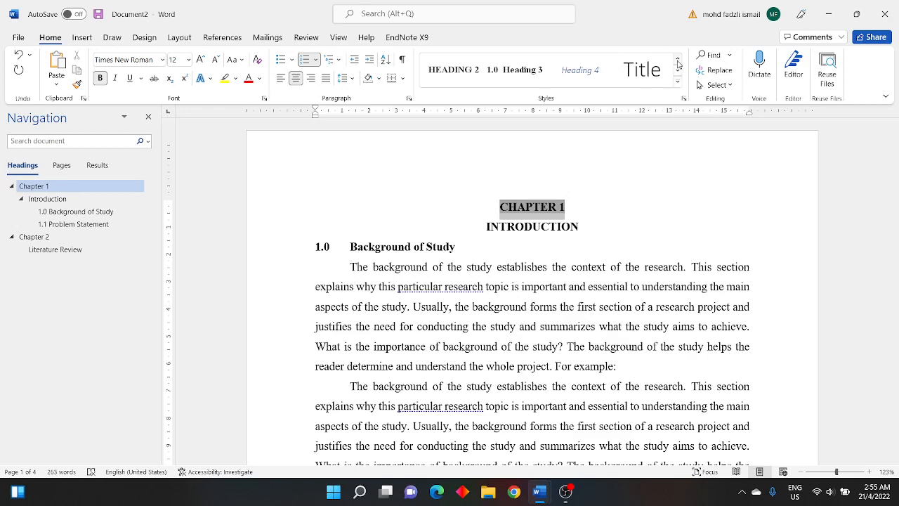
pyautogui.click(679, 84)
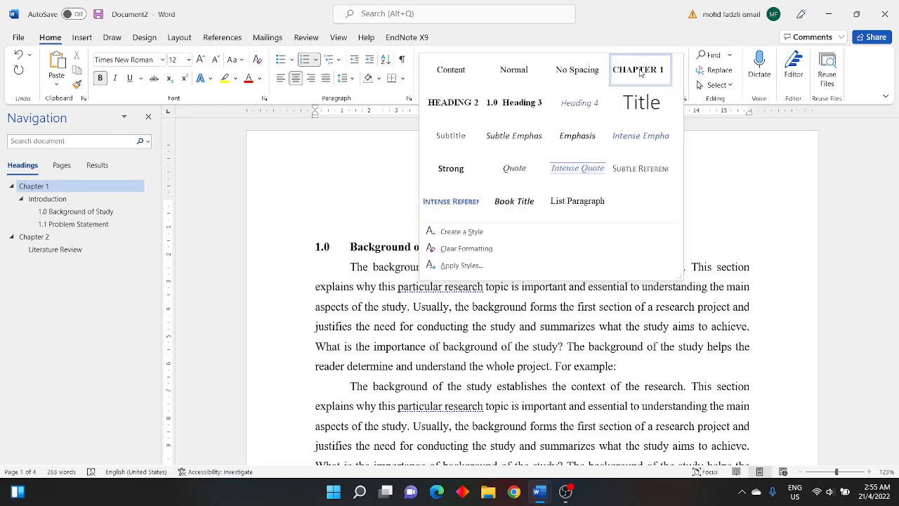
pyautogui.rightClick(649, 71)
pyautogui.click(662, 91)
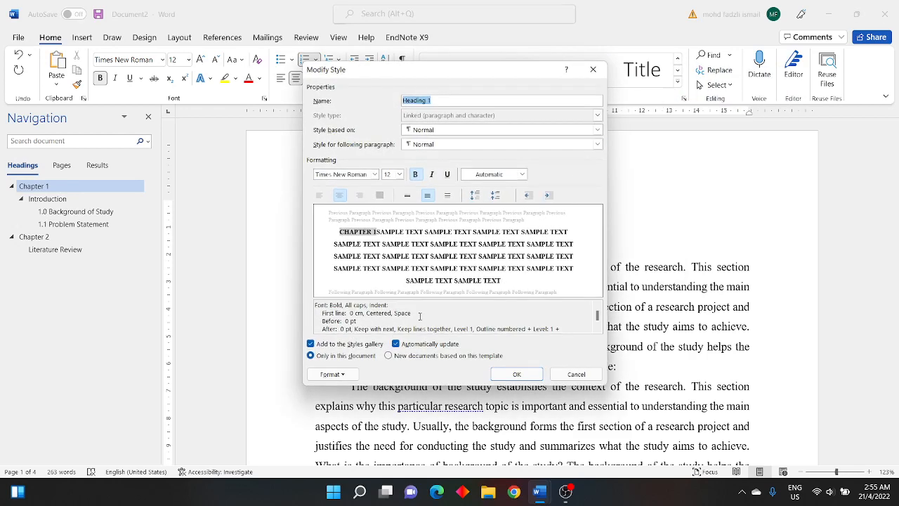
pyautogui.click(332, 373)
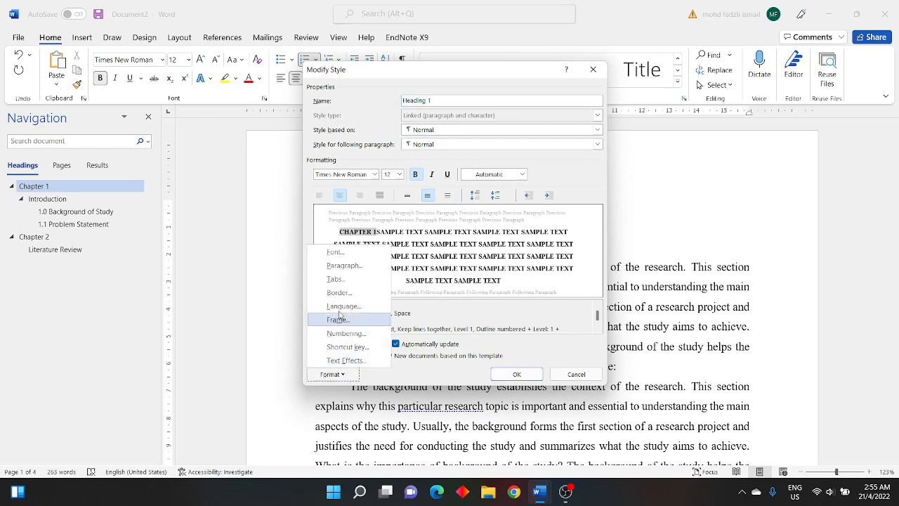
pyautogui.click(345, 266)
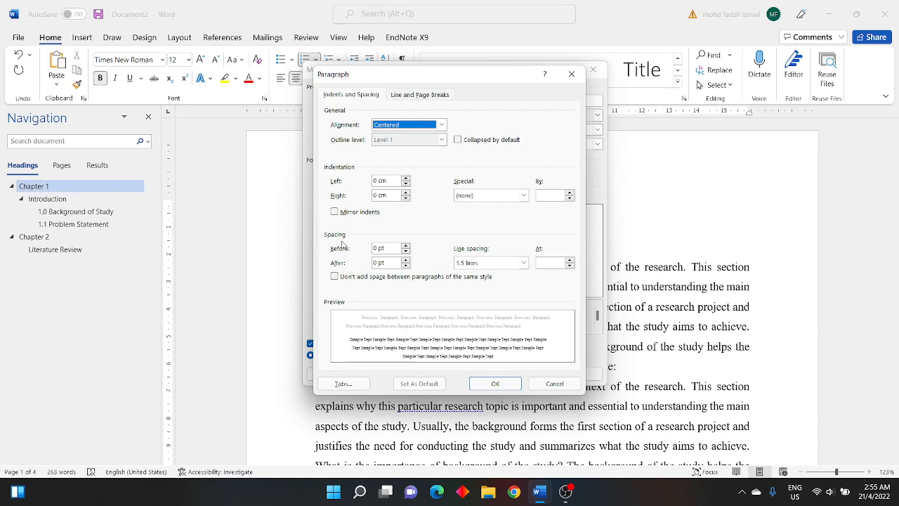
pyautogui.click(406, 260)
pyautogui.click(406, 259)
pyautogui.click(406, 260)
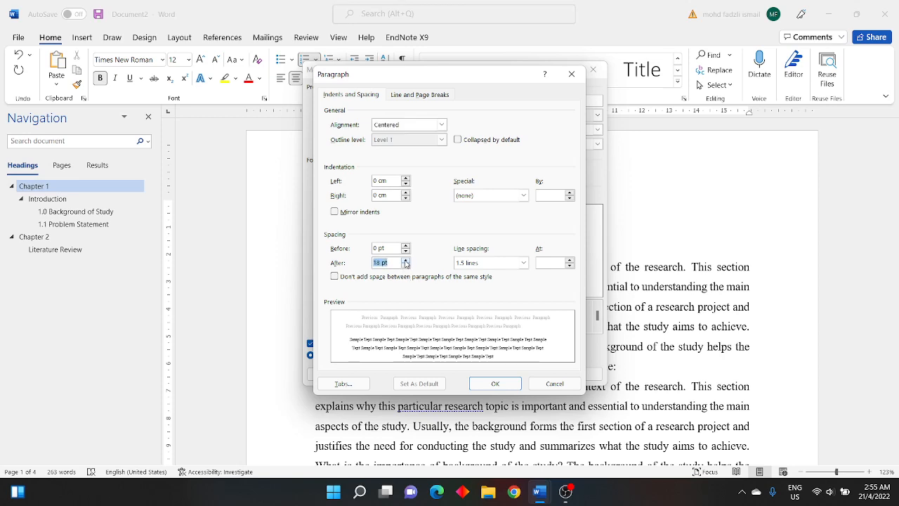
pyautogui.click(406, 260)
pyautogui.click(502, 384)
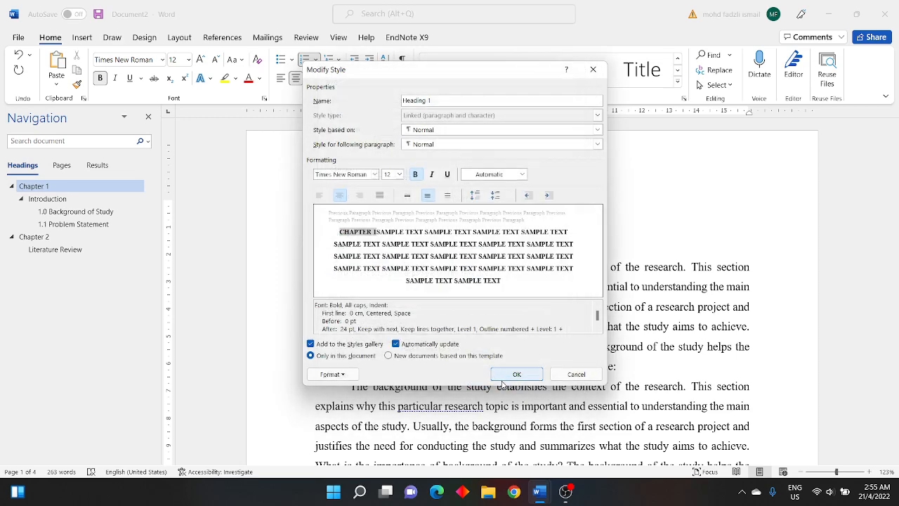
pyautogui.click(518, 373)
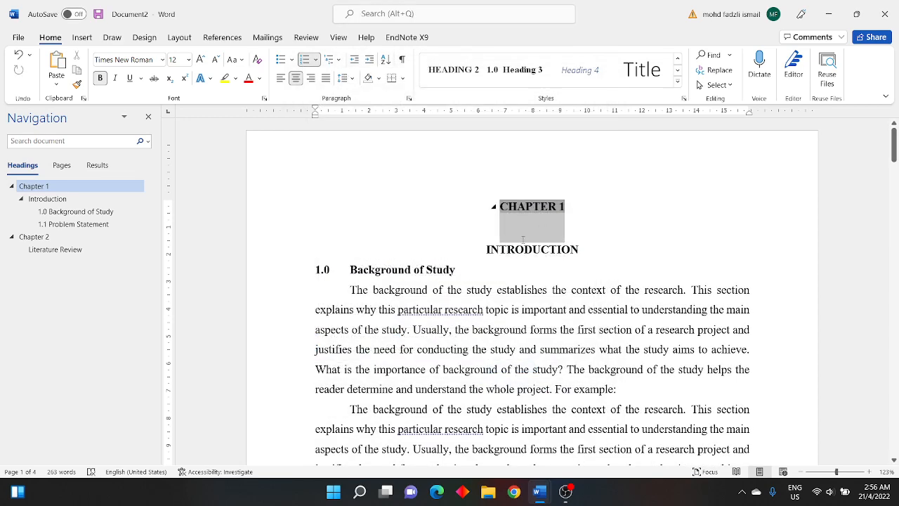
pyautogui.click(523, 250)
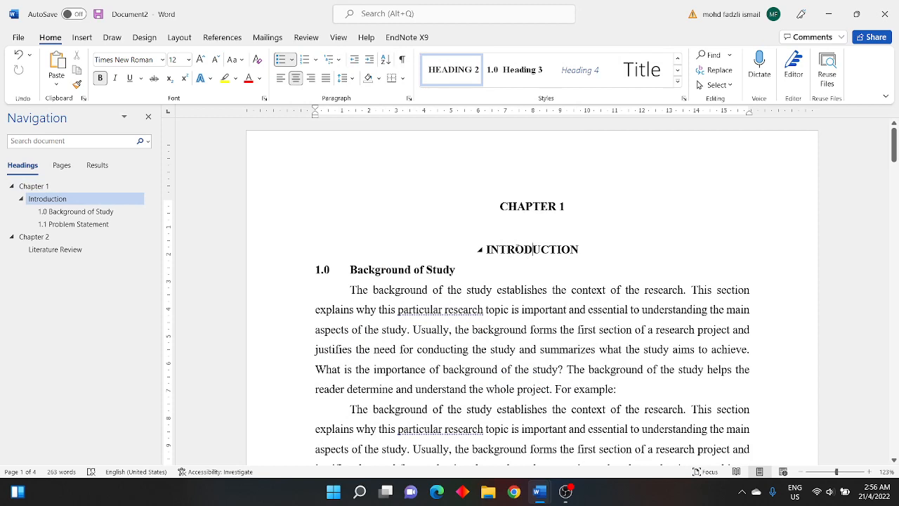
# Modify the Heading 1 style's paragraph format to 18 pt spacing after.
pyautogui.tripleClick(536, 206)
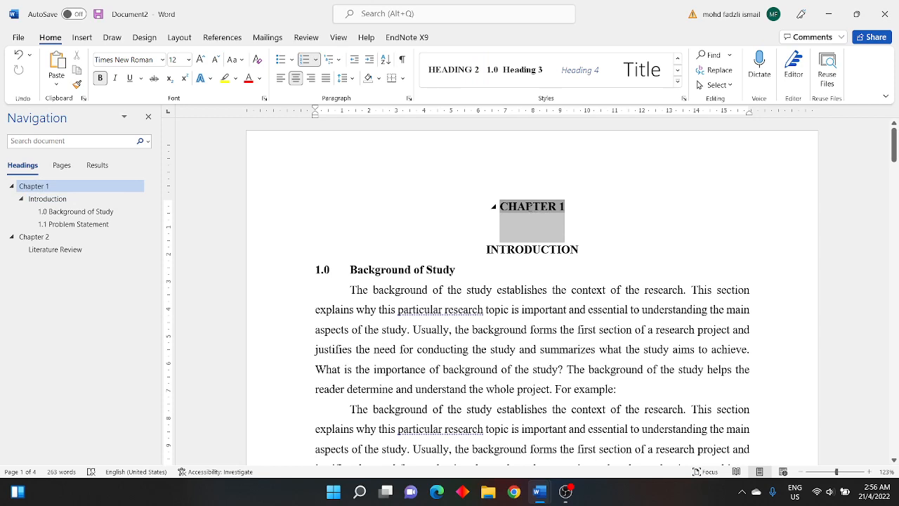
pyautogui.click(678, 82)
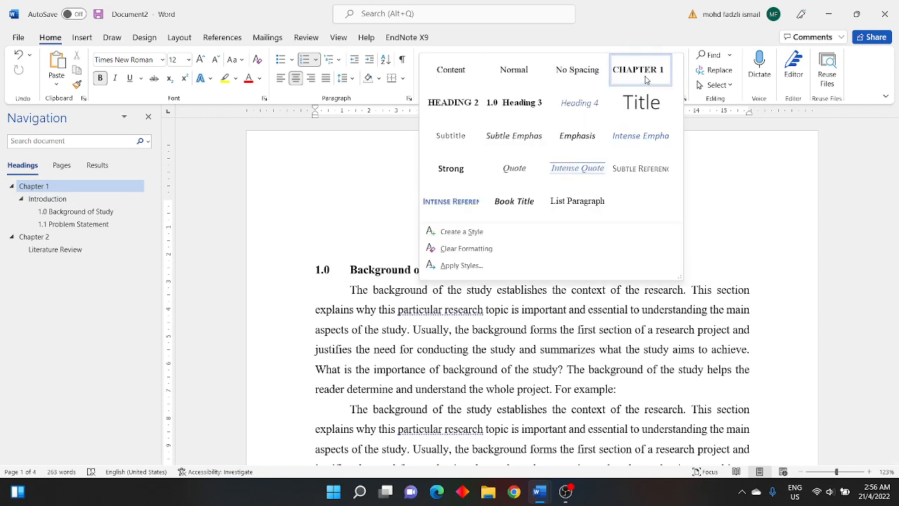
pyautogui.rightClick(646, 79)
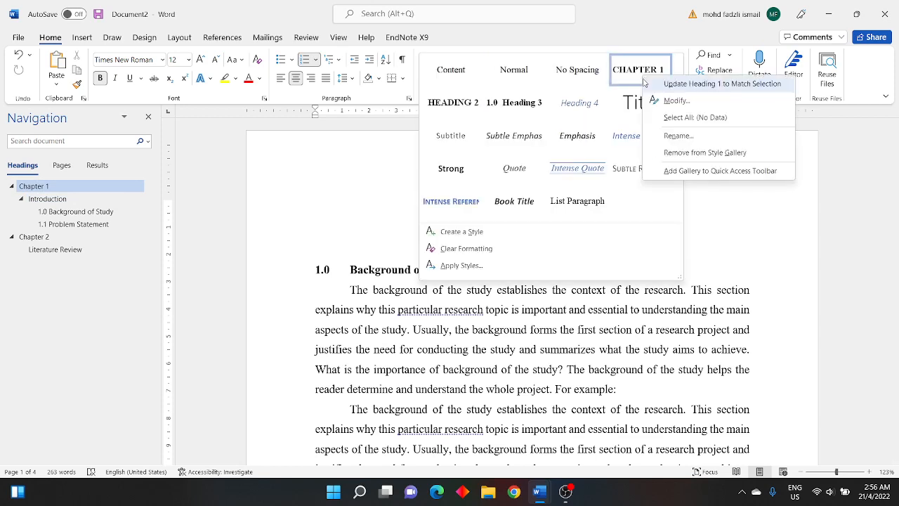
pyautogui.click(674, 102)
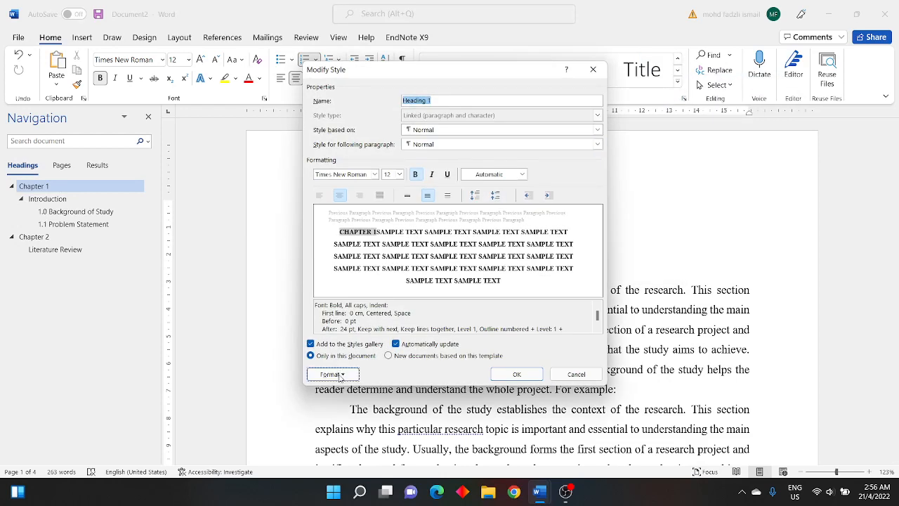
pyautogui.click(340, 375)
pyautogui.click(345, 272)
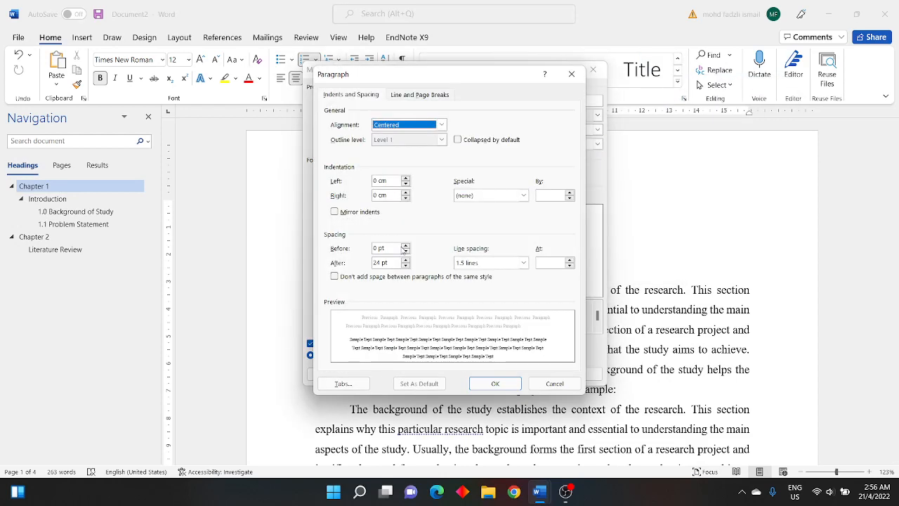
pyautogui.click(406, 267)
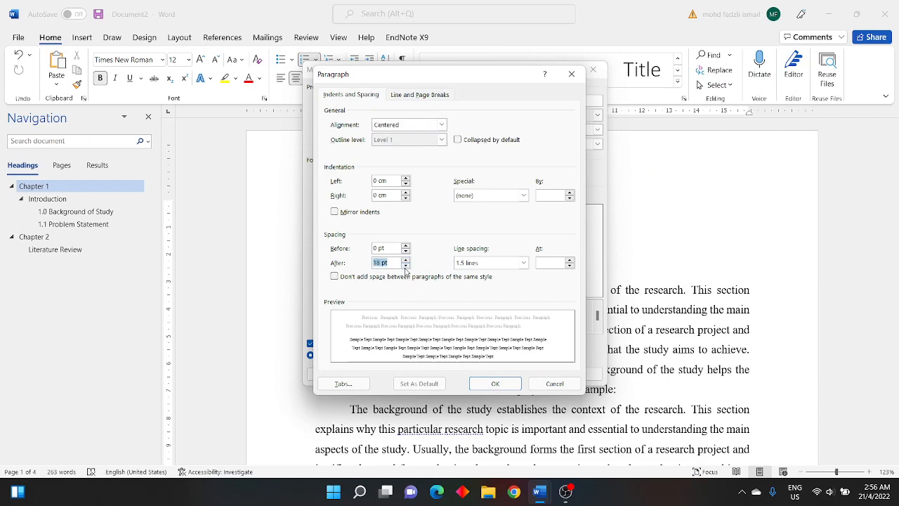
pyautogui.click(495, 383)
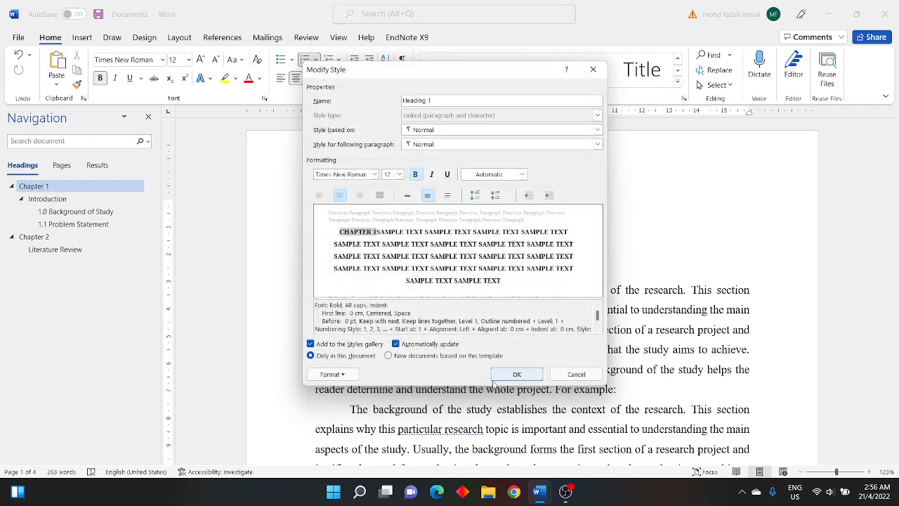
pyautogui.click(512, 374)
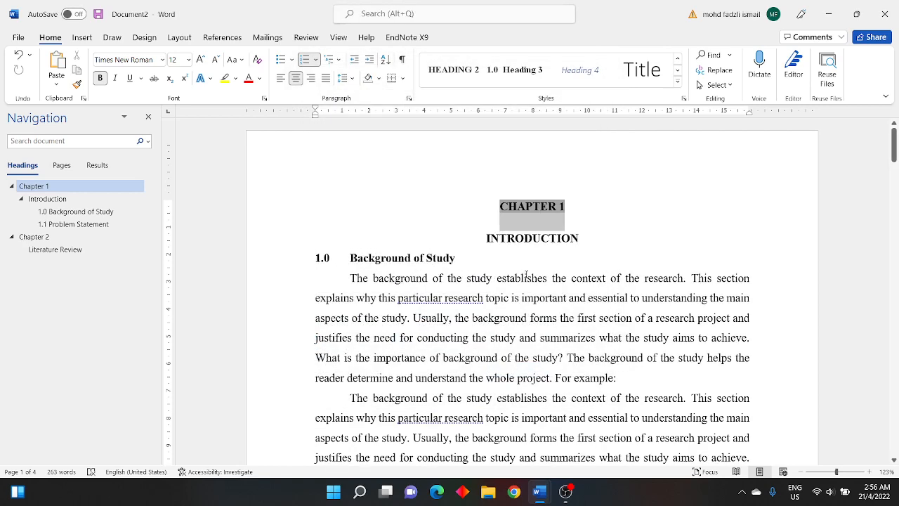
# Modify the Heading 2 style's paragraph format to 12 pt spacing before and 30 pt after, starting from the INTRODUCTION heading.
pyautogui.click(534, 239)
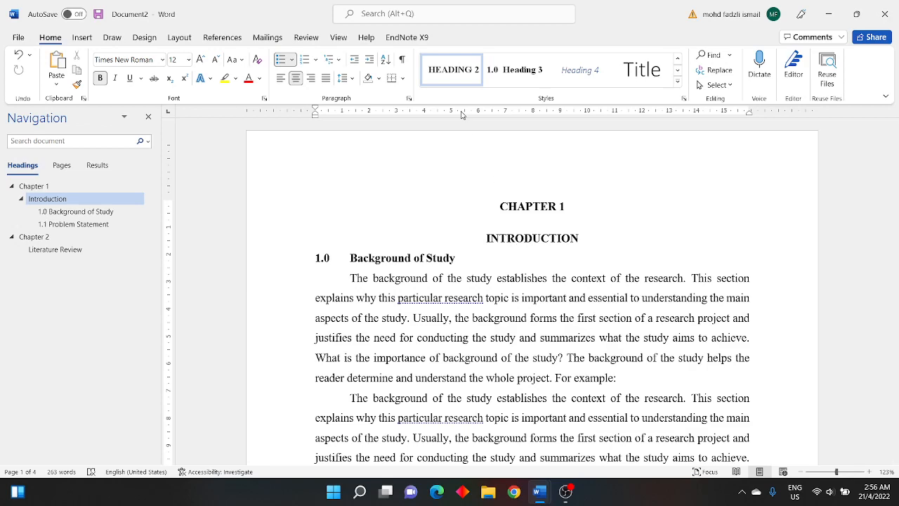
pyautogui.rightClick(453, 79)
pyautogui.click(485, 102)
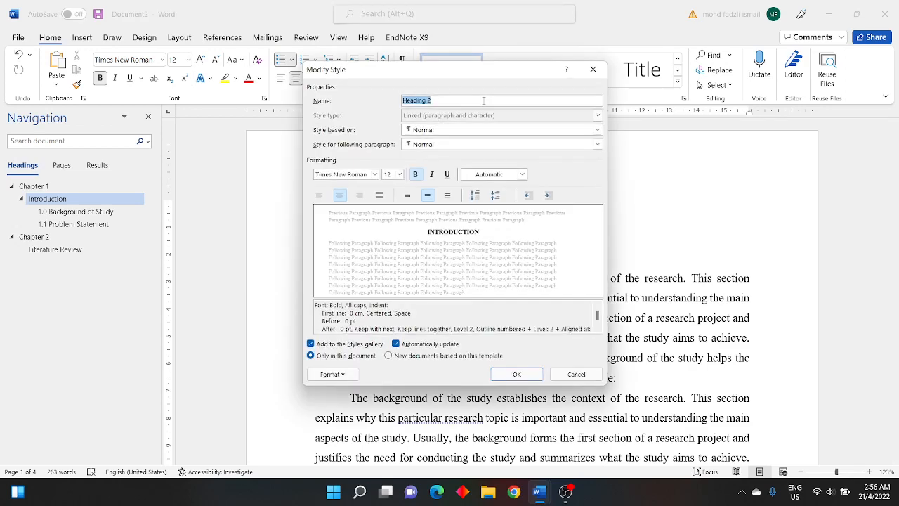
pyautogui.click(342, 374)
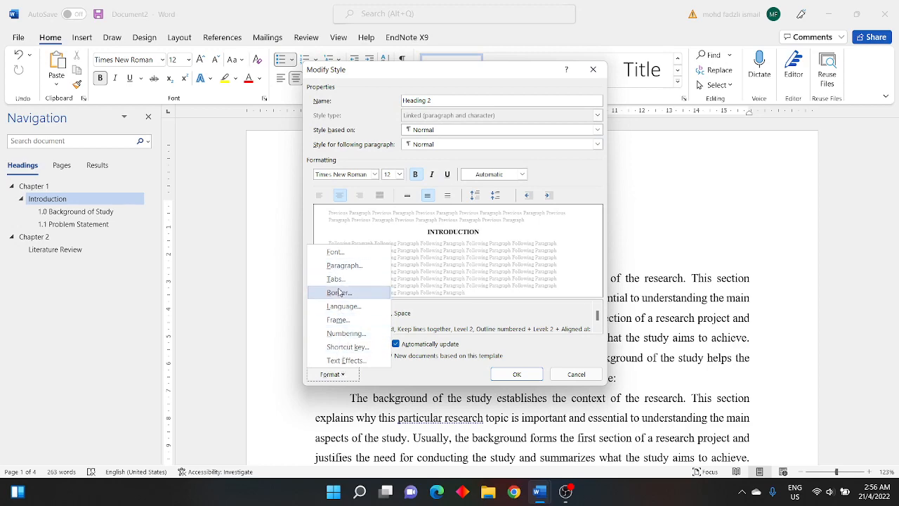
pyautogui.click(344, 266)
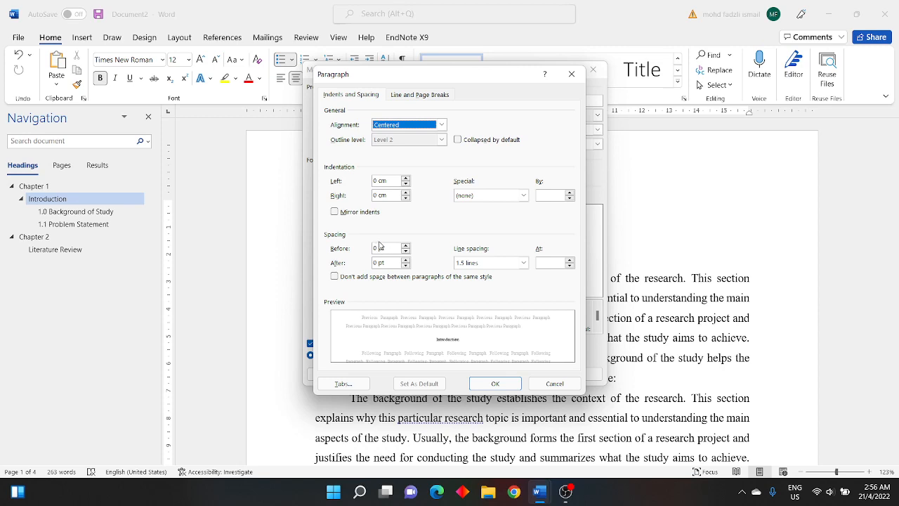
pyautogui.click(406, 247)
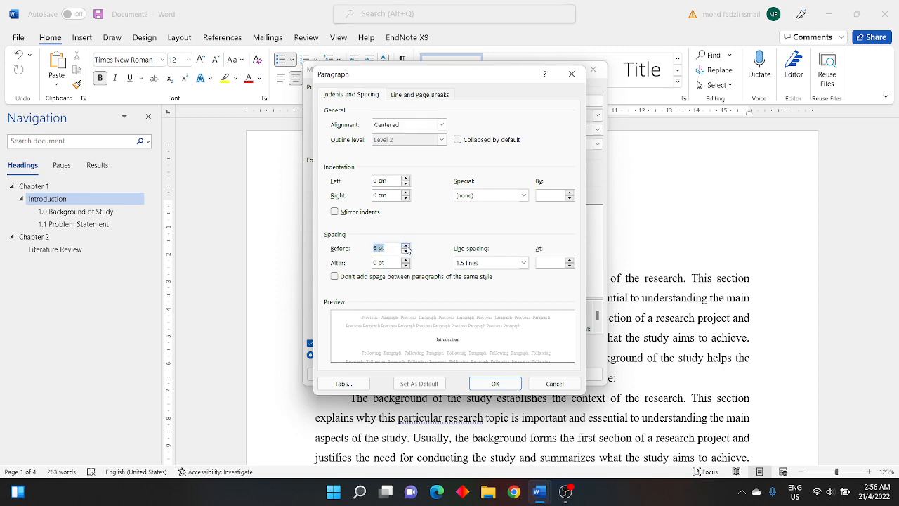
pyautogui.click(406, 246)
pyautogui.click(406, 265)
pyautogui.click(406, 261)
pyautogui.click(406, 261)
pyautogui.click(406, 260)
pyautogui.click(406, 259)
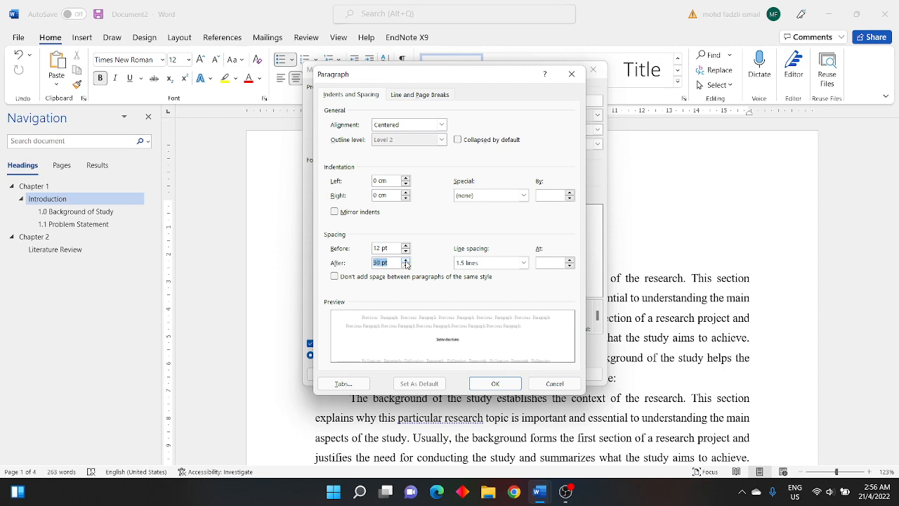
pyautogui.click(498, 385)
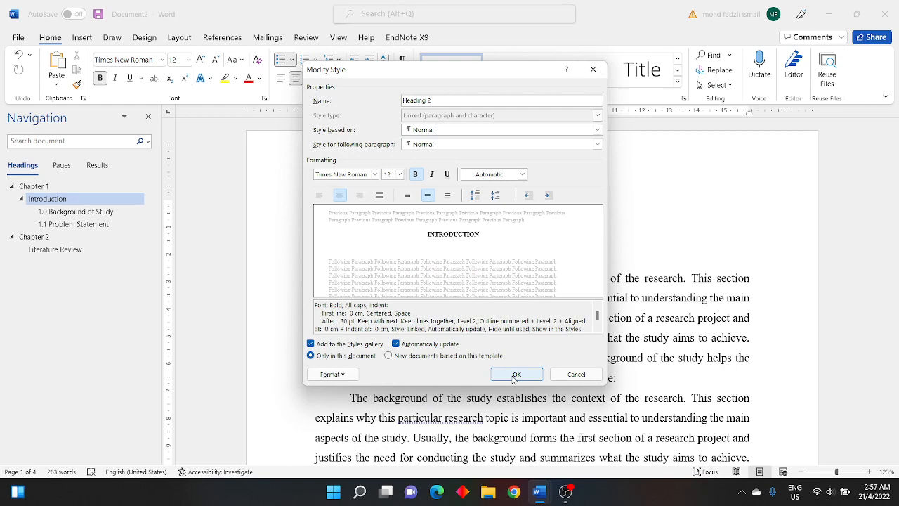
pyautogui.click(515, 375)
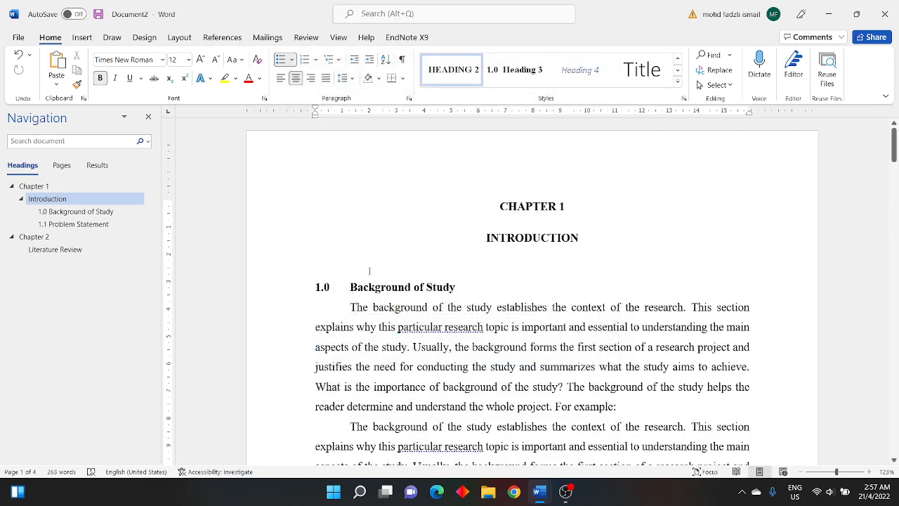
# Modify the Heading 3 style's paragraph format to 18 pt spacing before and 12 pt after, starting from the Background of Study heading.
pyautogui.scroll(-2, 369, 271)
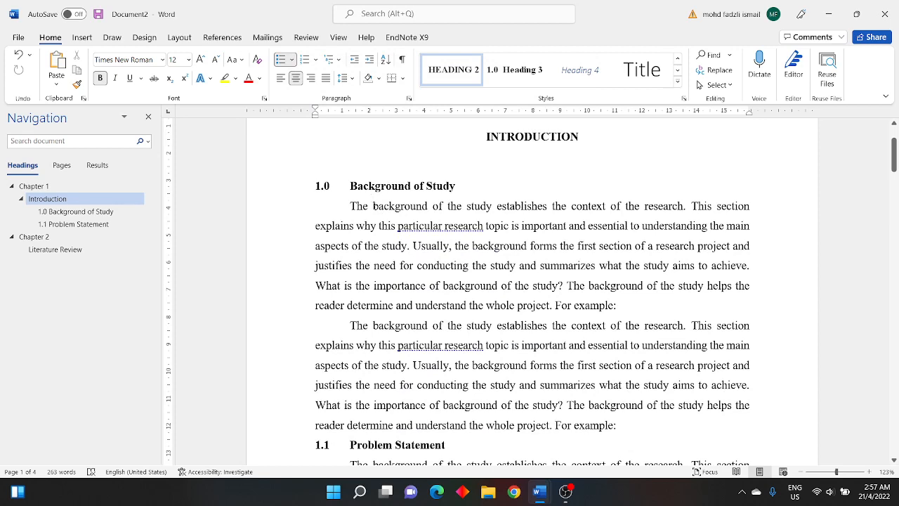
pyautogui.click(375, 186)
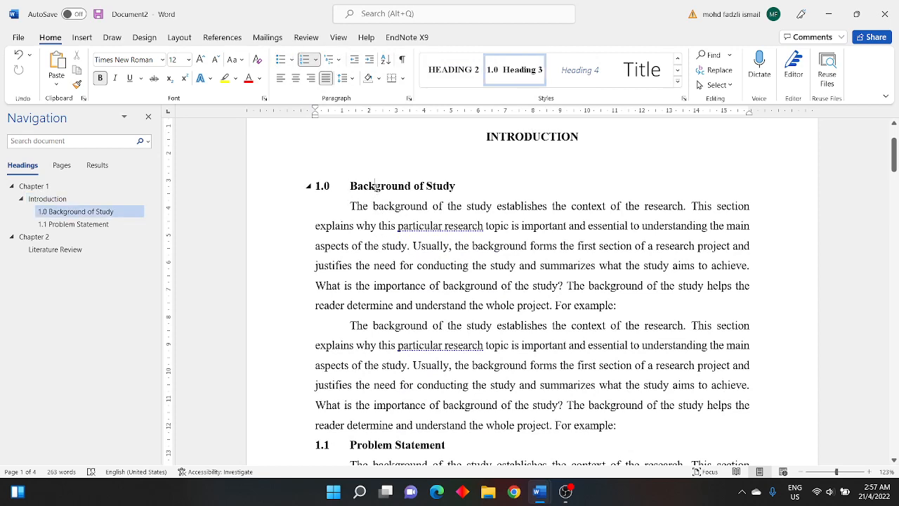
pyautogui.rightClick(509, 73)
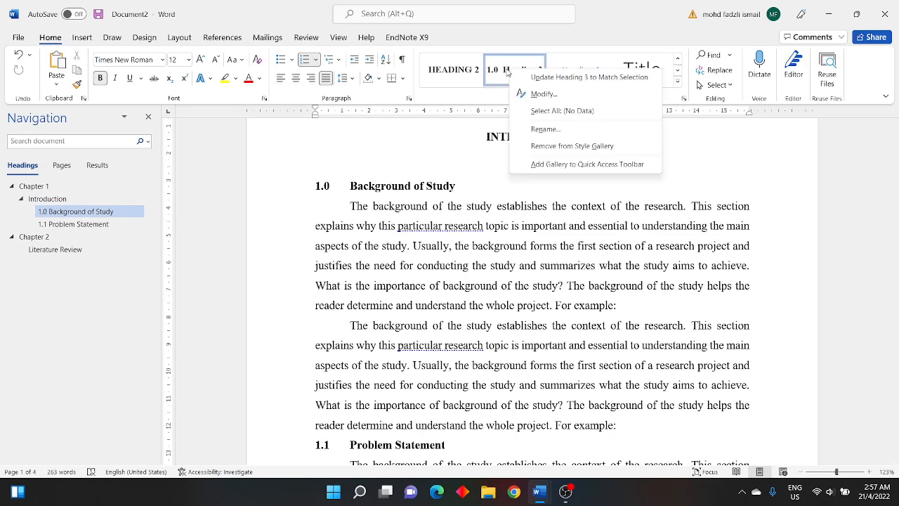
pyautogui.click(534, 93)
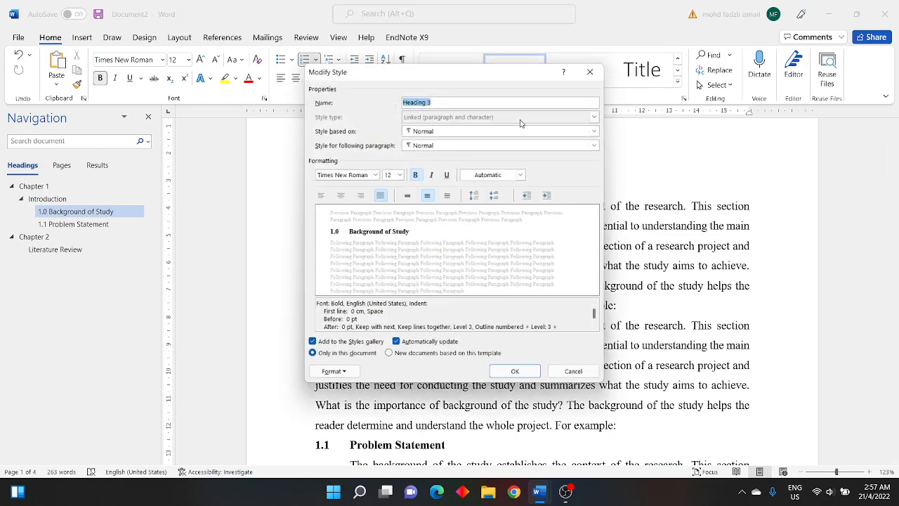
pyautogui.click(342, 374)
pyautogui.click(337, 278)
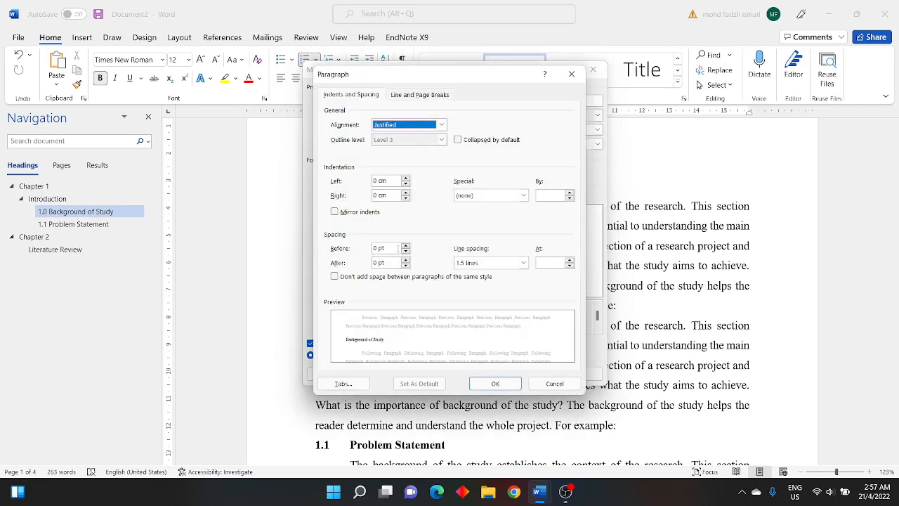
pyautogui.click(406, 247)
pyautogui.click(406, 247)
pyautogui.click(406, 246)
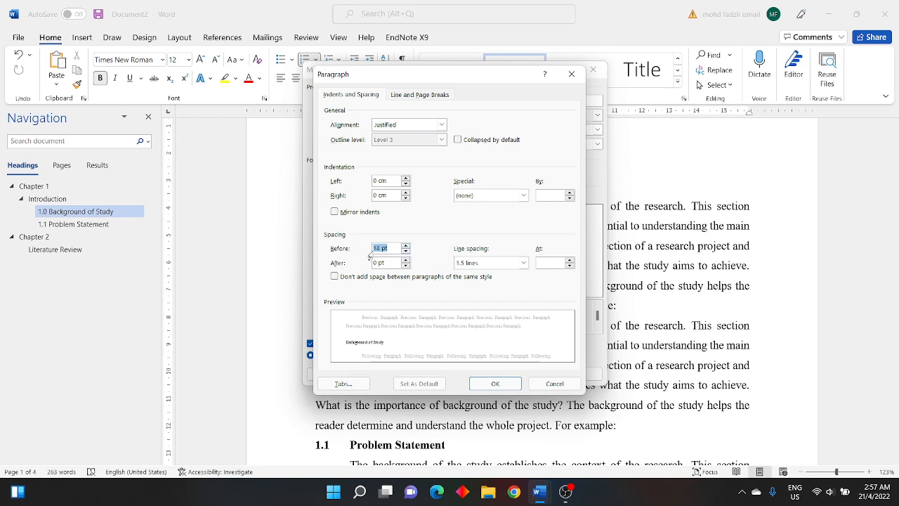
pyautogui.click(405, 261)
pyautogui.click(405, 260)
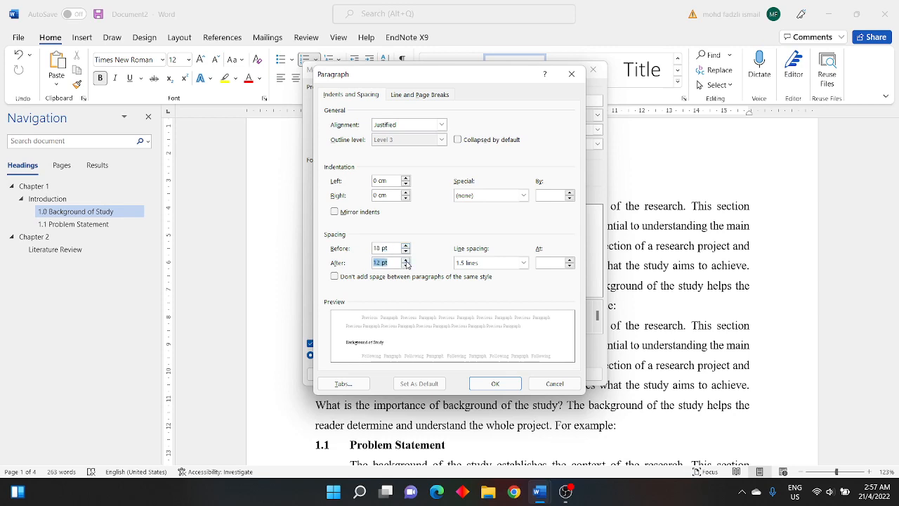
pyautogui.click(495, 385)
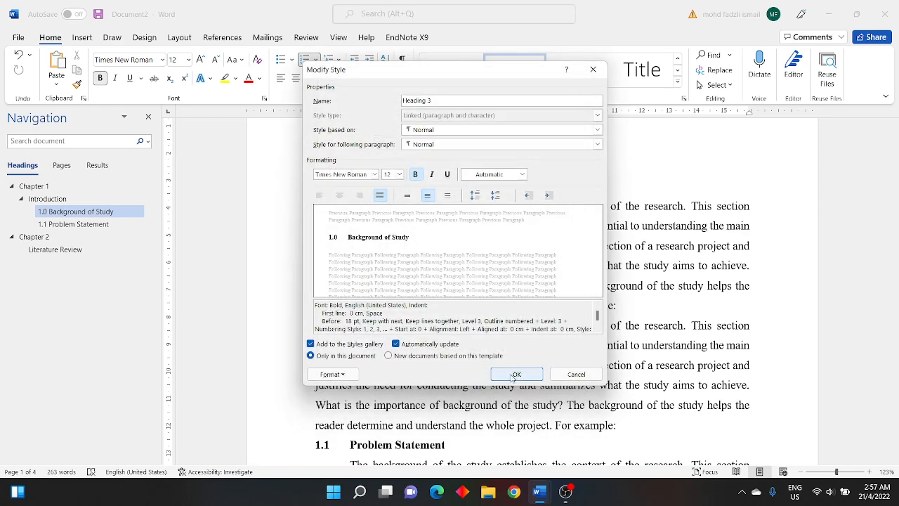
pyautogui.click(515, 376)
# Modify the Content style's paragraph format to 12 pt spacing before and 12 pt after, starting from the first Background of Study paragraph.
pyautogui.scroll(1, 379, 211)
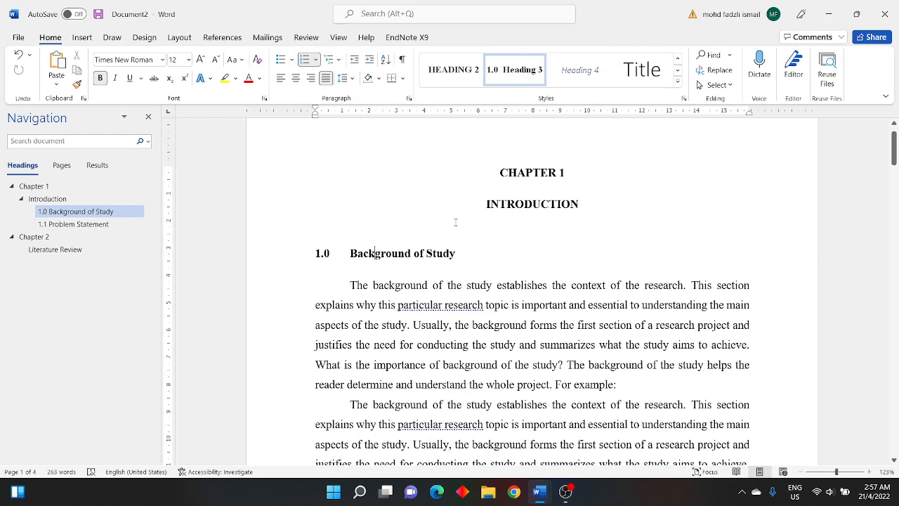
pyautogui.scroll(-3, 392, 196)
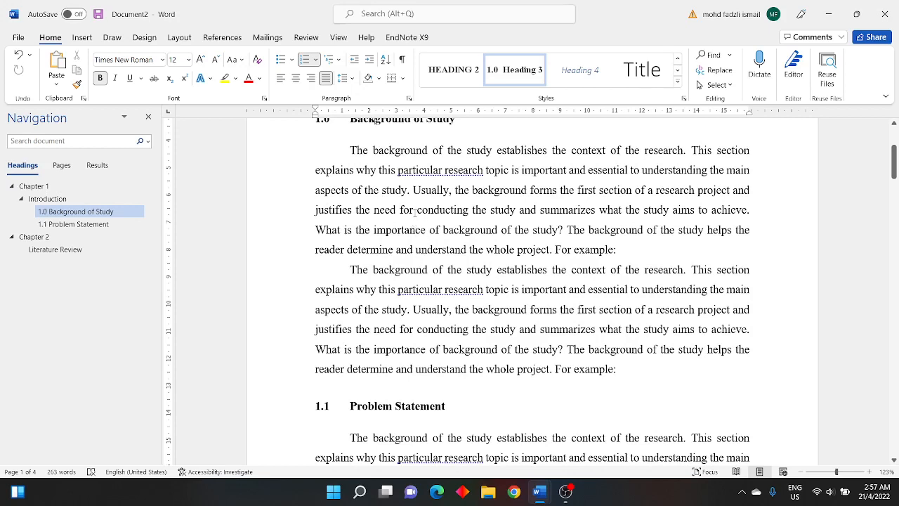
pyautogui.click(414, 210)
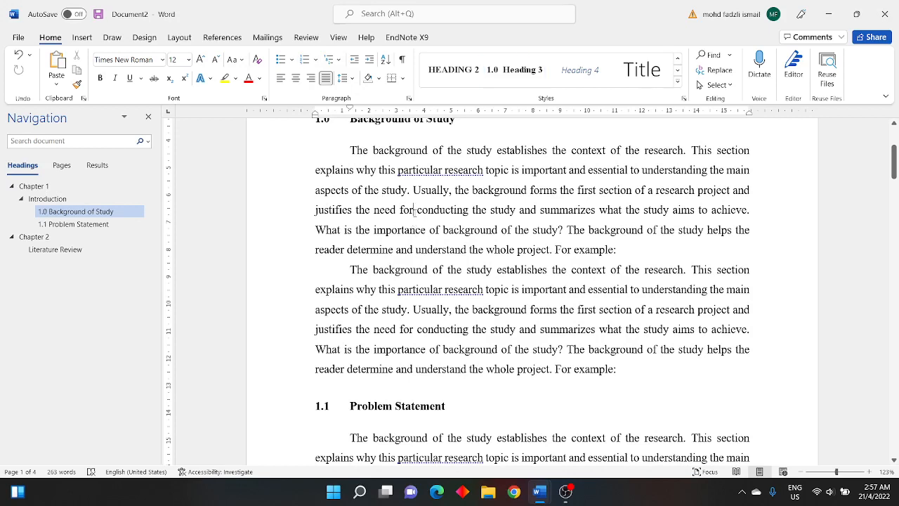
pyautogui.click(678, 81)
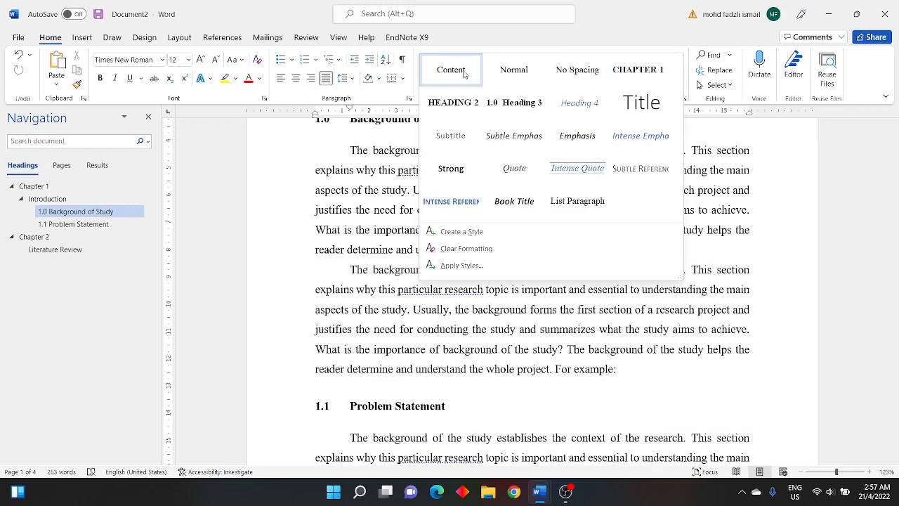
pyautogui.rightClick(461, 74)
pyautogui.click(505, 99)
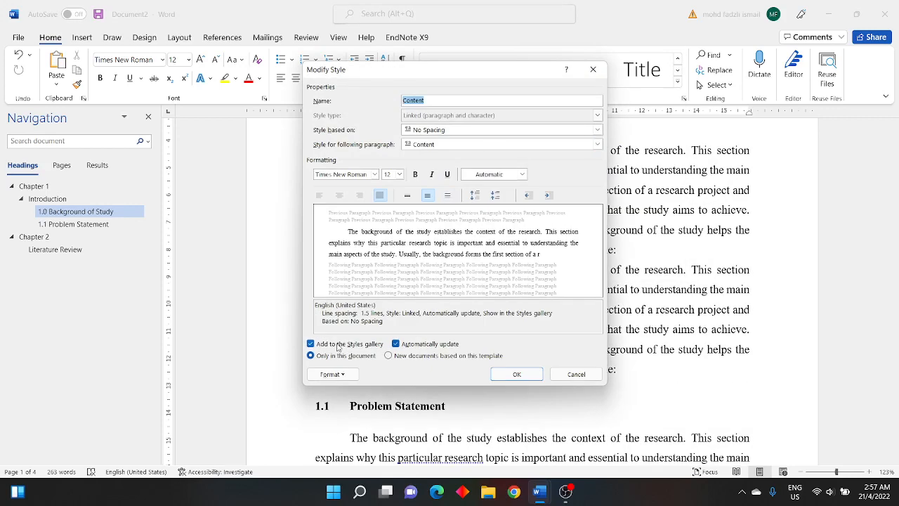
pyautogui.click(337, 376)
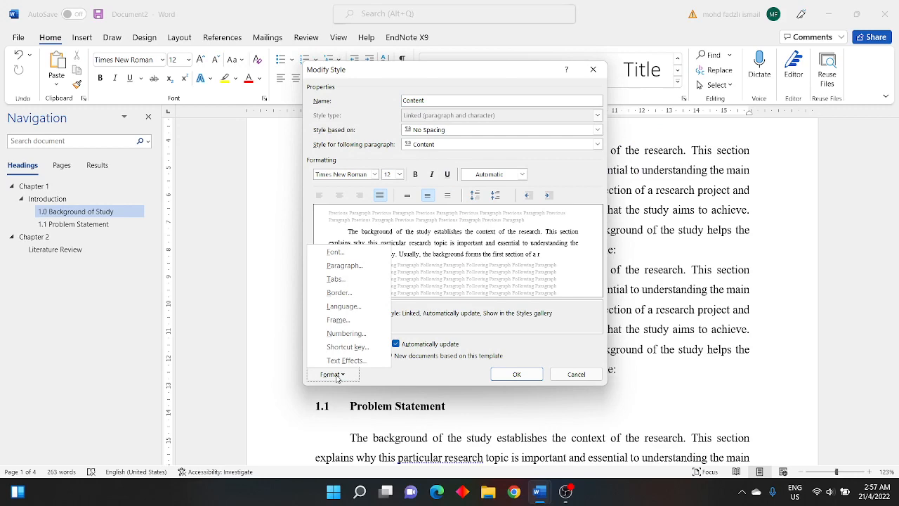
pyautogui.click(336, 269)
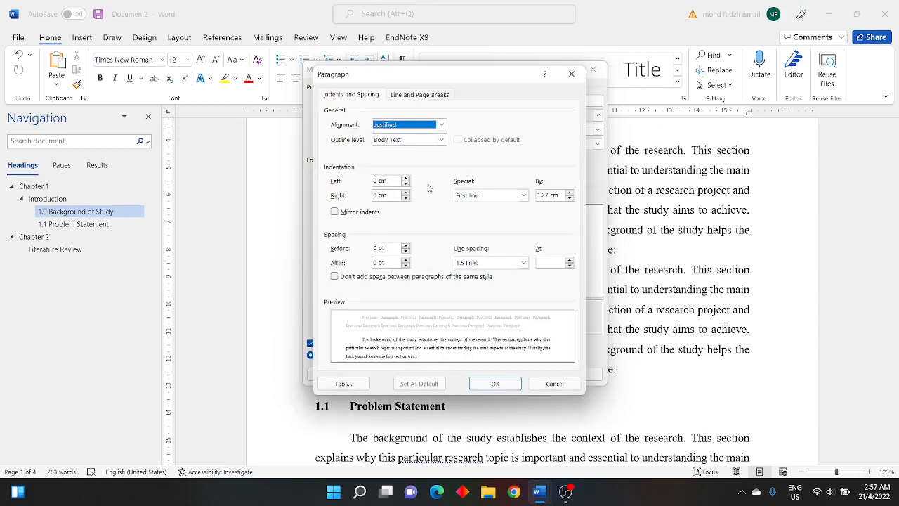
pyautogui.click(406, 247)
pyautogui.click(405, 247)
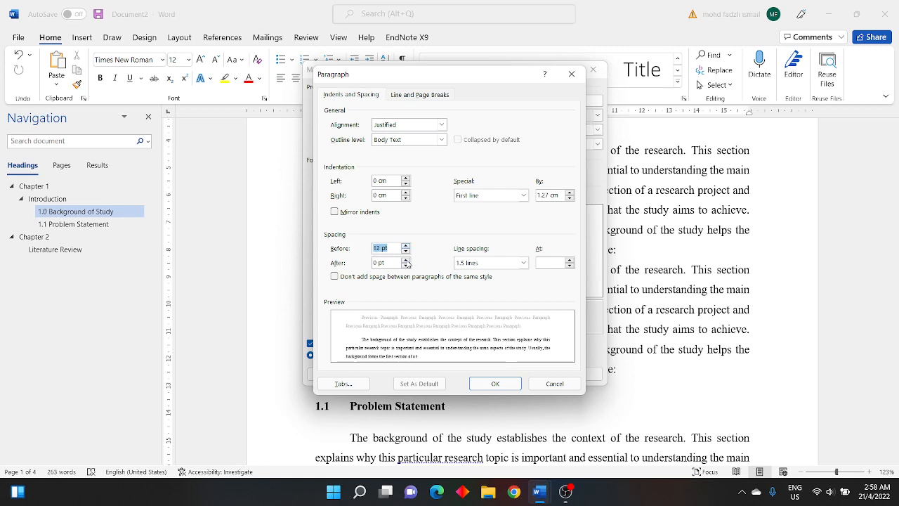
pyautogui.click(405, 259)
pyautogui.click(405, 260)
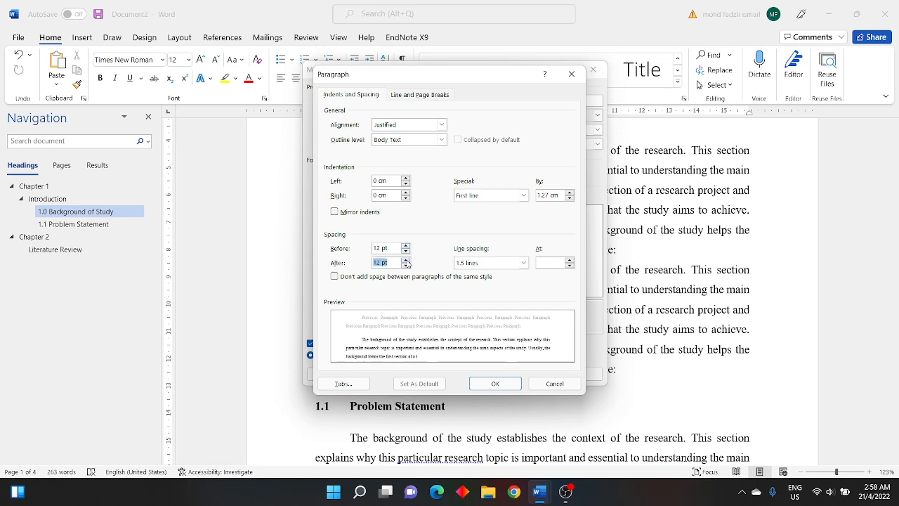
pyautogui.click(496, 384)
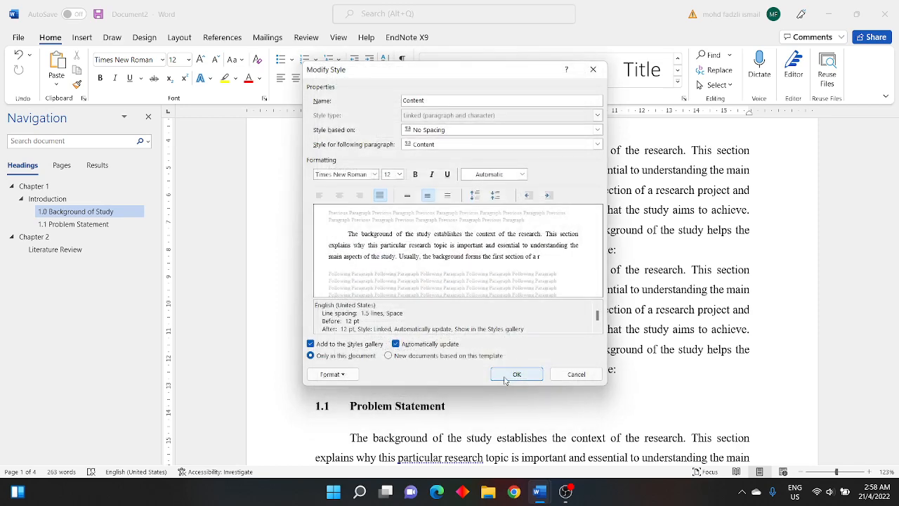
pyautogui.click(507, 375)
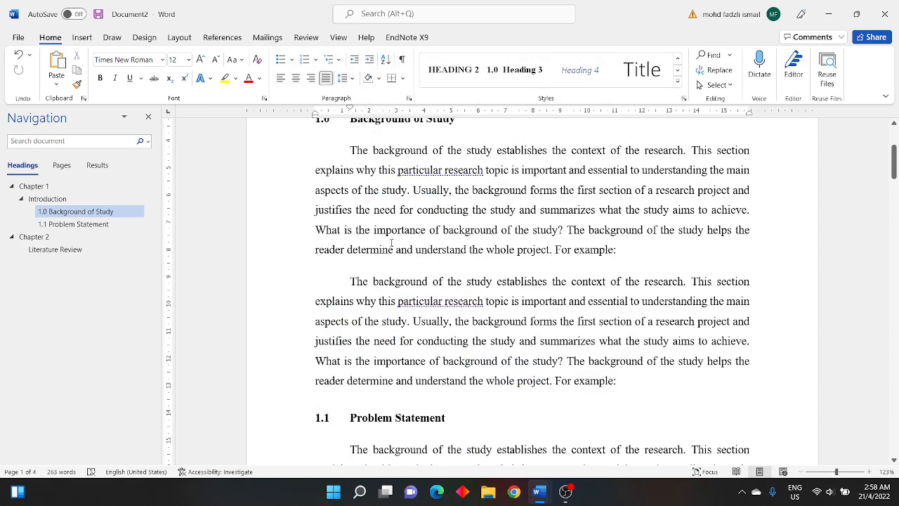
# Review the heading and paragraph spacing through Chapter 1 and Chapter 2, and place the cursor below the LITERATURE REVIEW heading.
pyautogui.scroll(-3, 380, 270)
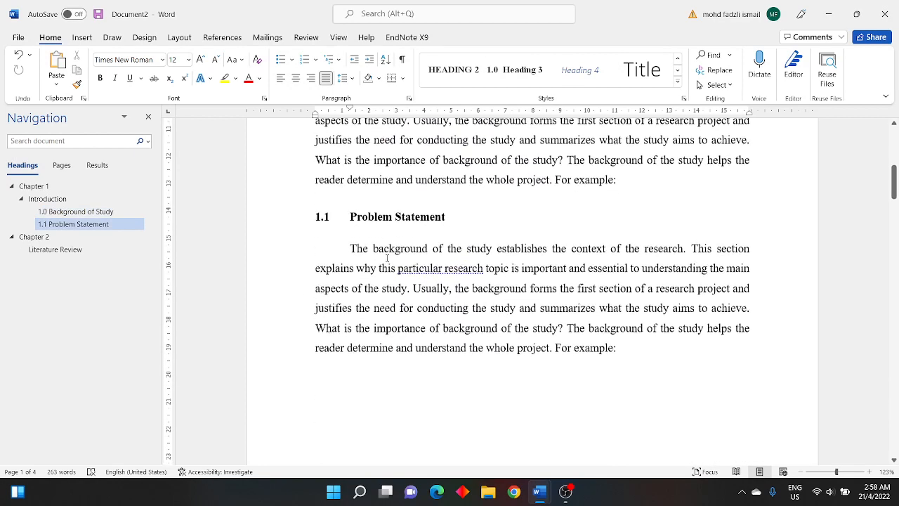
pyautogui.scroll(2, 415, 264)
pyautogui.scroll(-2, 415, 264)
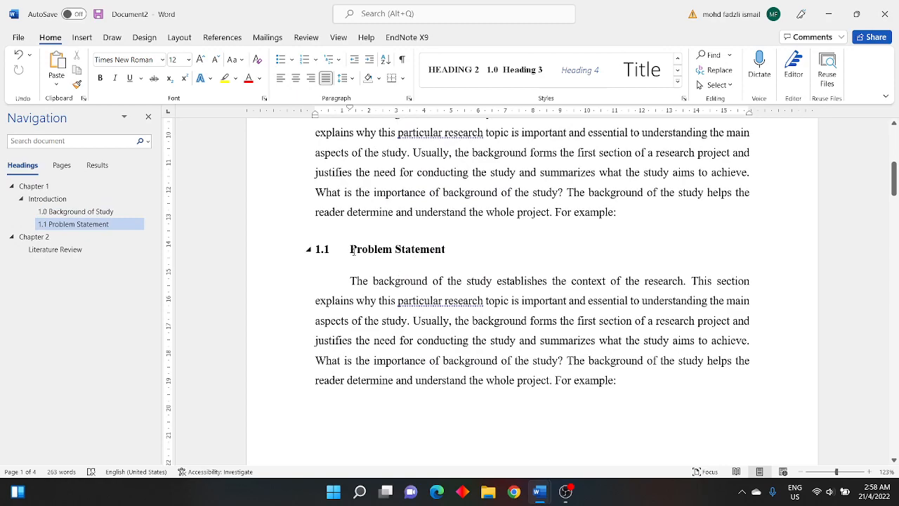
pyautogui.scroll(5, 370, 255)
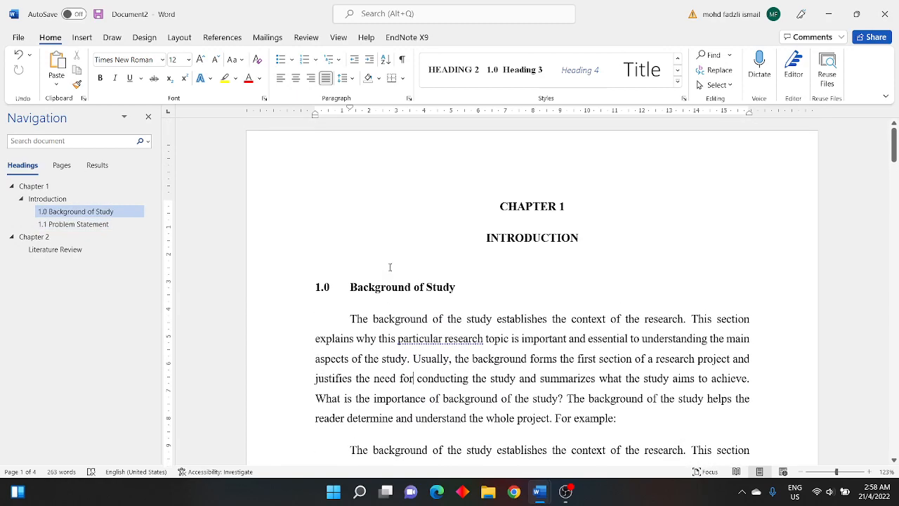
pyautogui.scroll(-5, 394, 266)
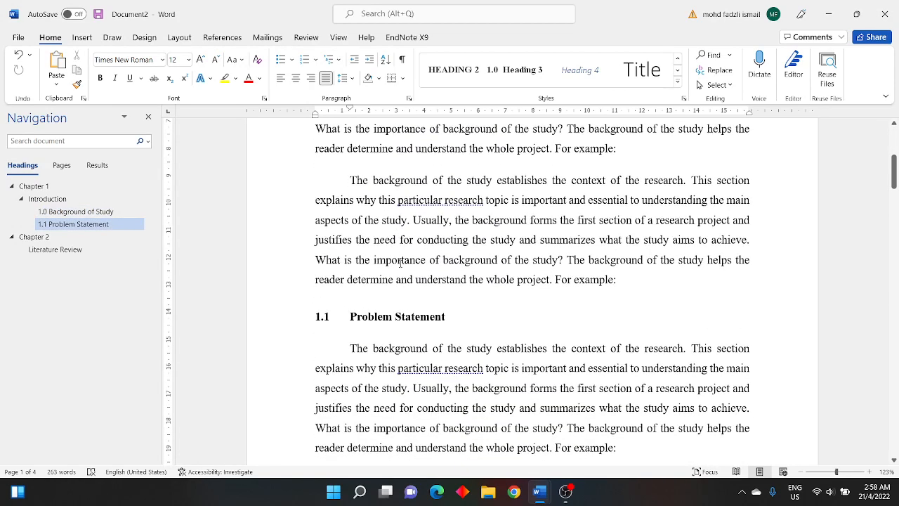
pyautogui.scroll(-2, 399, 263)
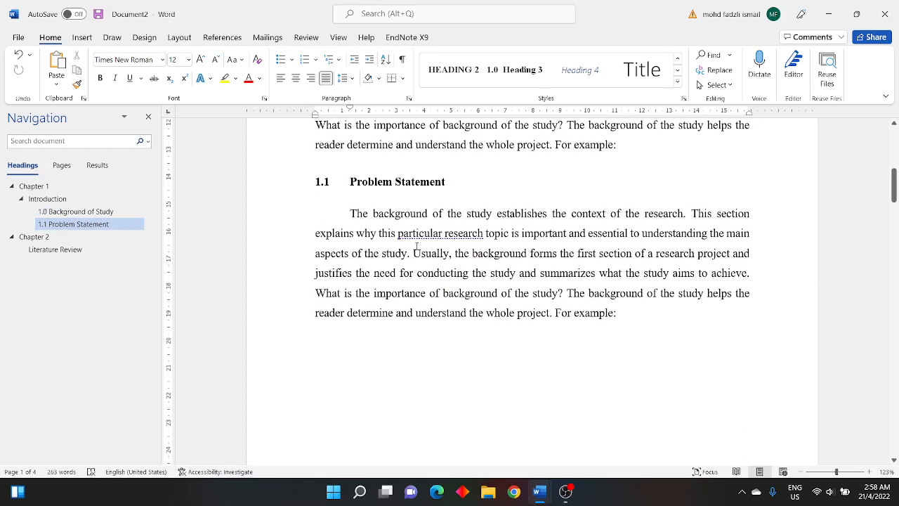
pyautogui.scroll(-4, 440, 244)
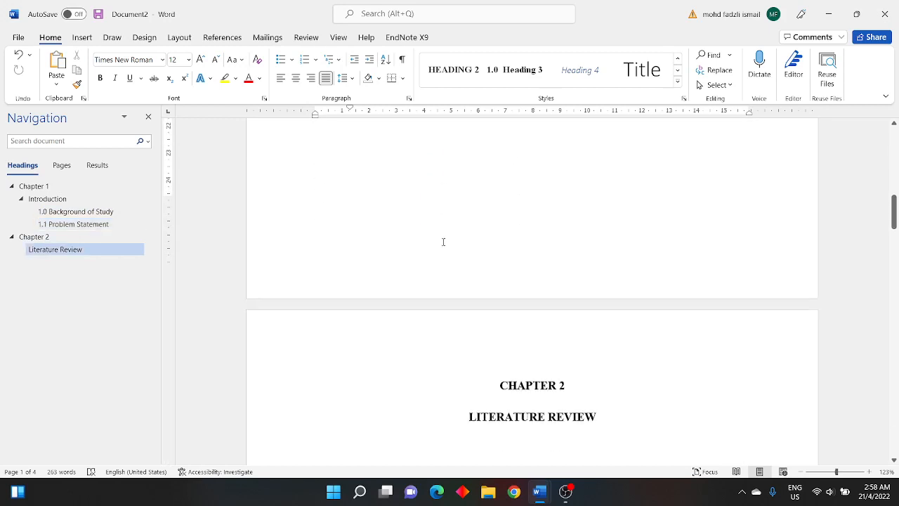
pyautogui.scroll(-3, 443, 241)
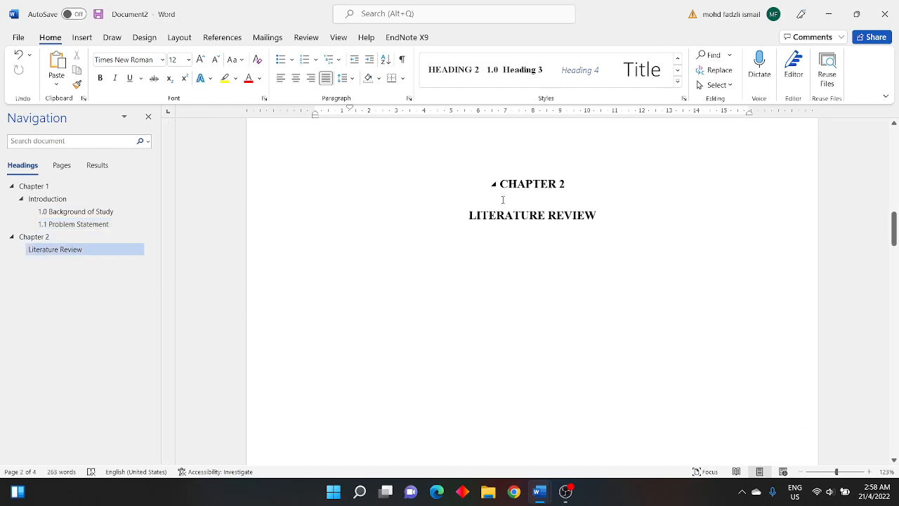
pyautogui.click(525, 276)
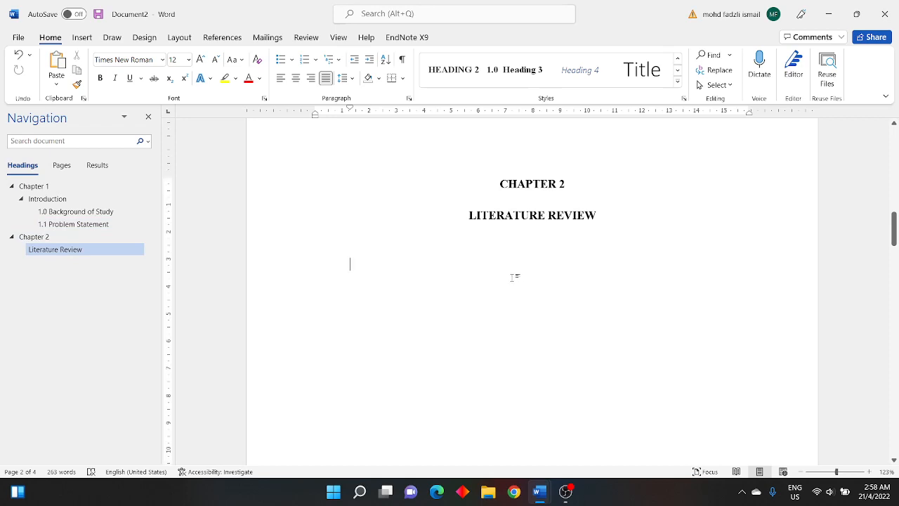
# Display the formatting marks and add an "Introduction" heading in the Heading 3 style below LITERATURE REVIEW.
pyautogui.press('Up')
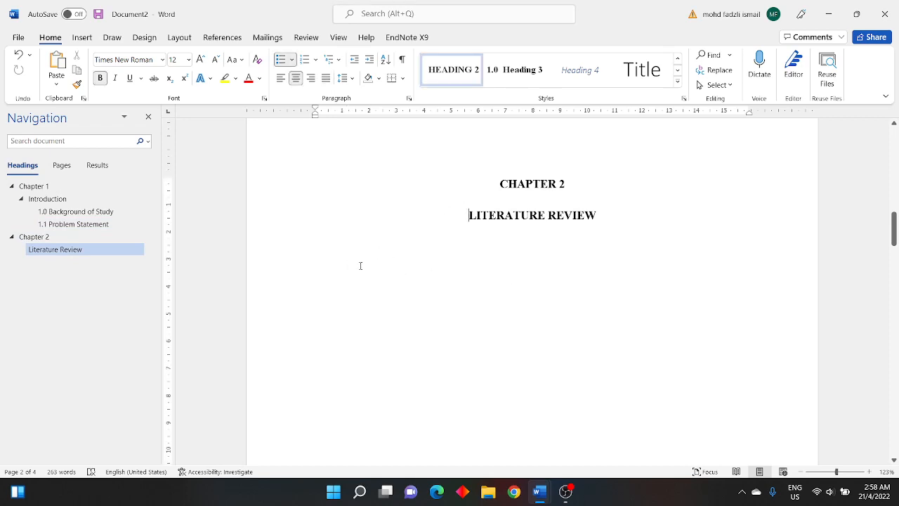
pyautogui.click(379, 277)
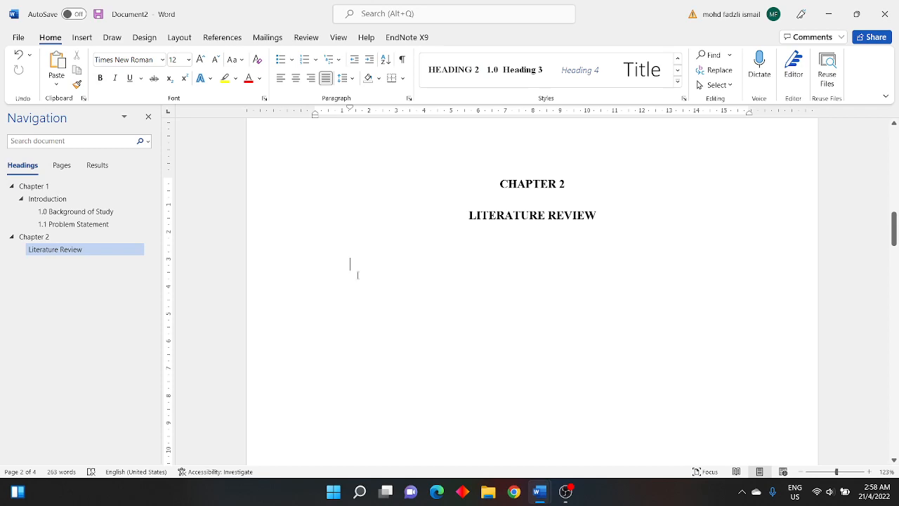
pyautogui.click(405, 62)
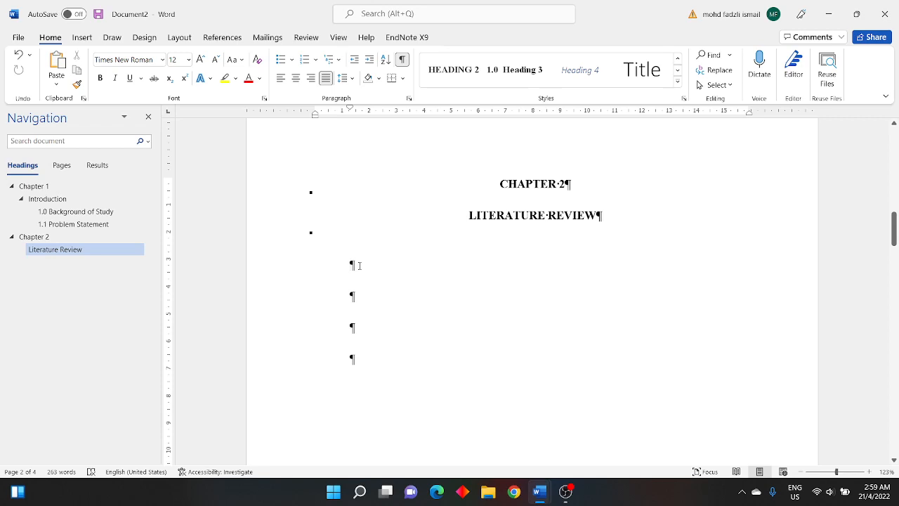
pyautogui.write('Intr')
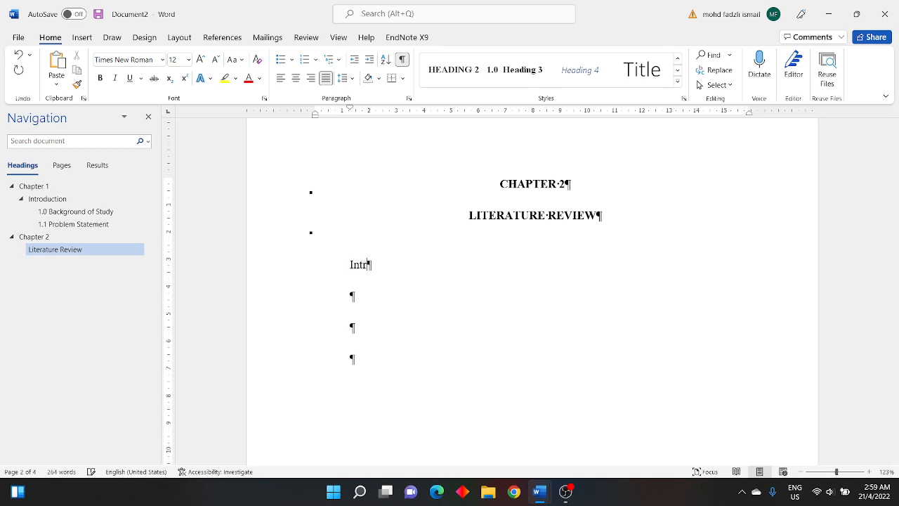
pyautogui.write('oduction')
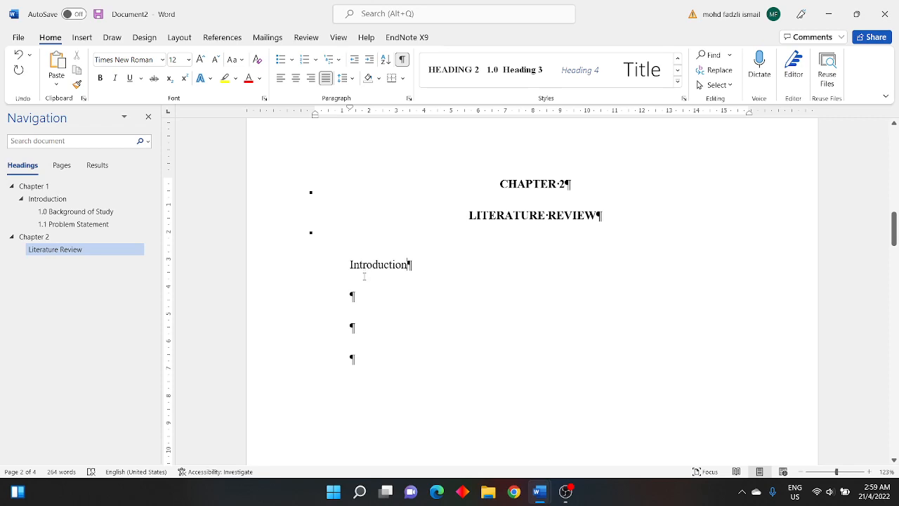
pyautogui.click(523, 74)
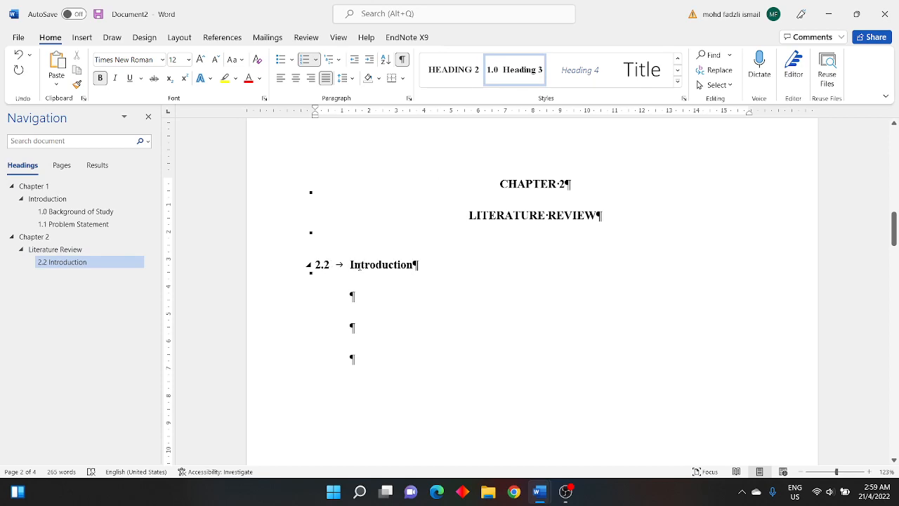
# Define the multilevel list so that level 3, linked to Heading 3, starts at 0 for the Chapter 2 Introduction heading.
pyautogui.click(340, 60)
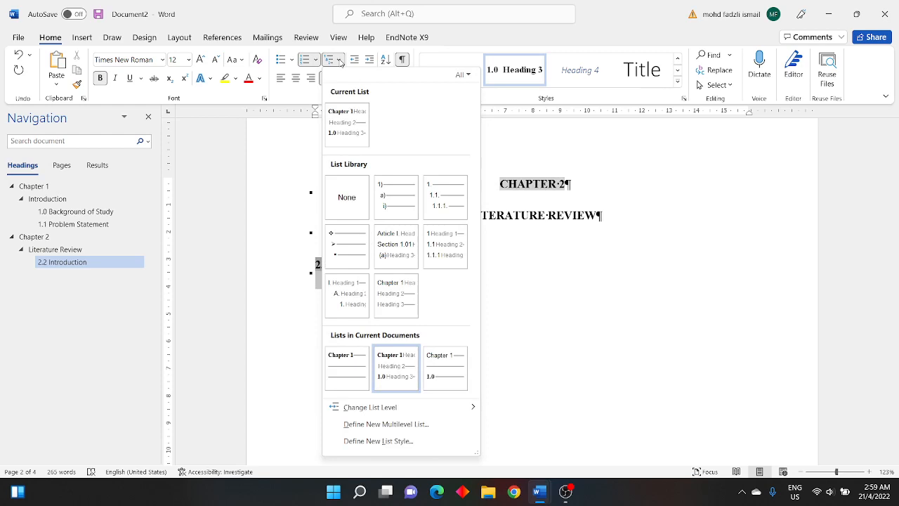
pyautogui.click(392, 425)
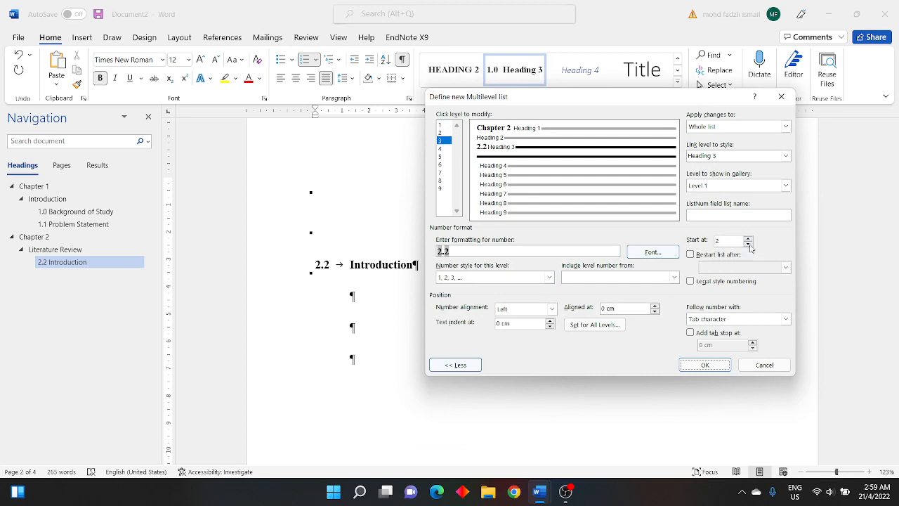
pyautogui.click(748, 244)
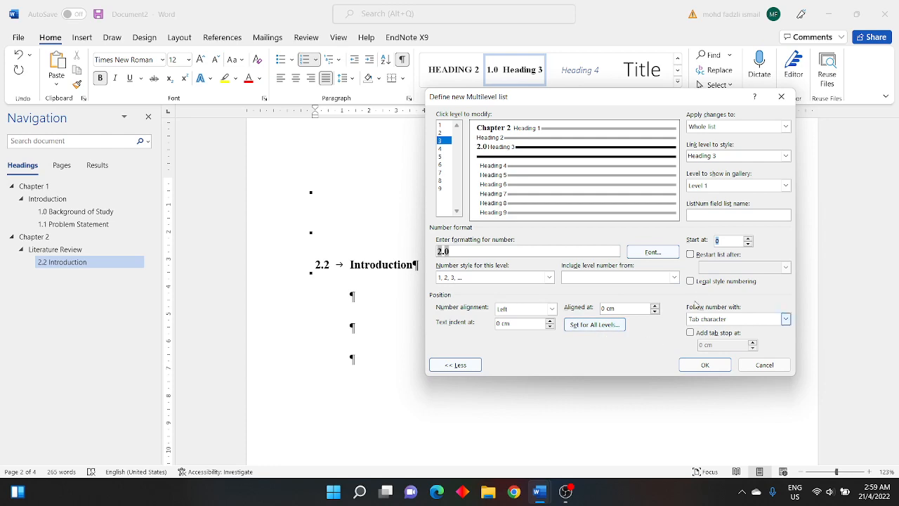
pyautogui.click(714, 364)
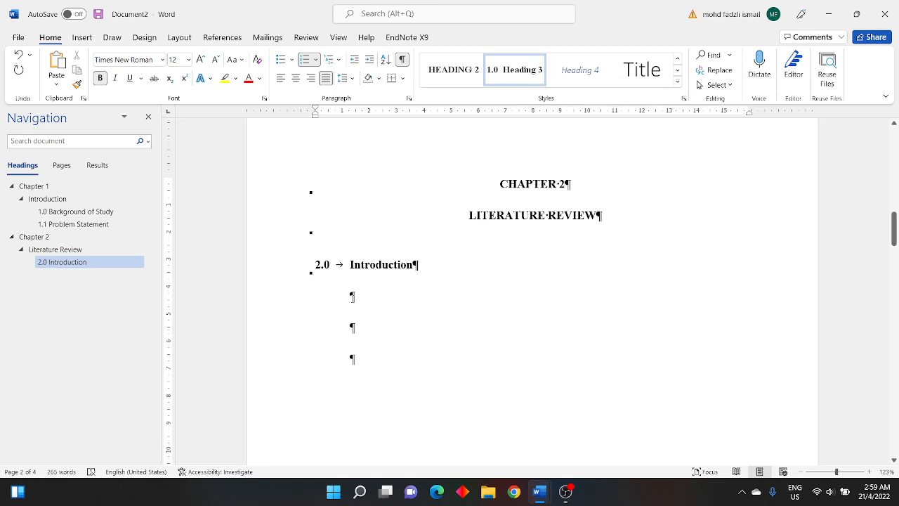
# Copy the Problem Statement body paragraph and paste it on a new line below the Chapter 2 Introduction heading.
pyautogui.press('Return')
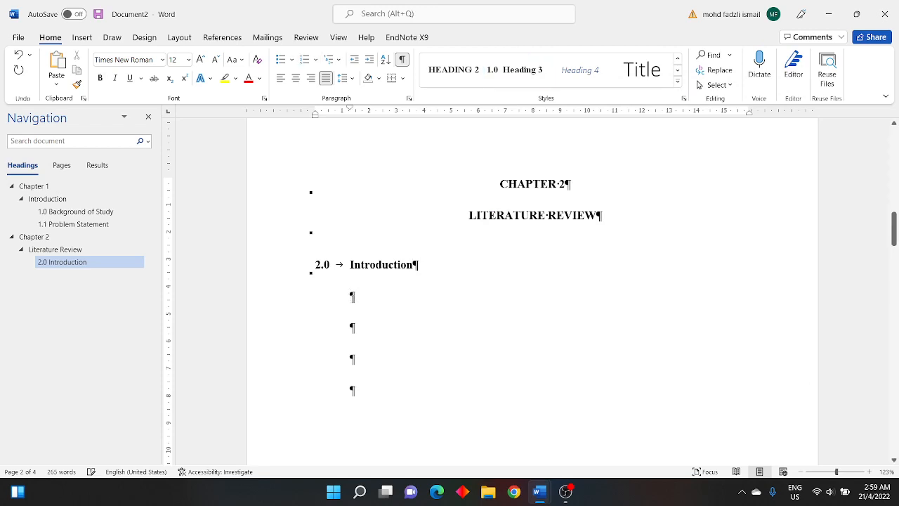
pyautogui.scroll(1, 446, 250)
pyautogui.scroll(10, 446, 249)
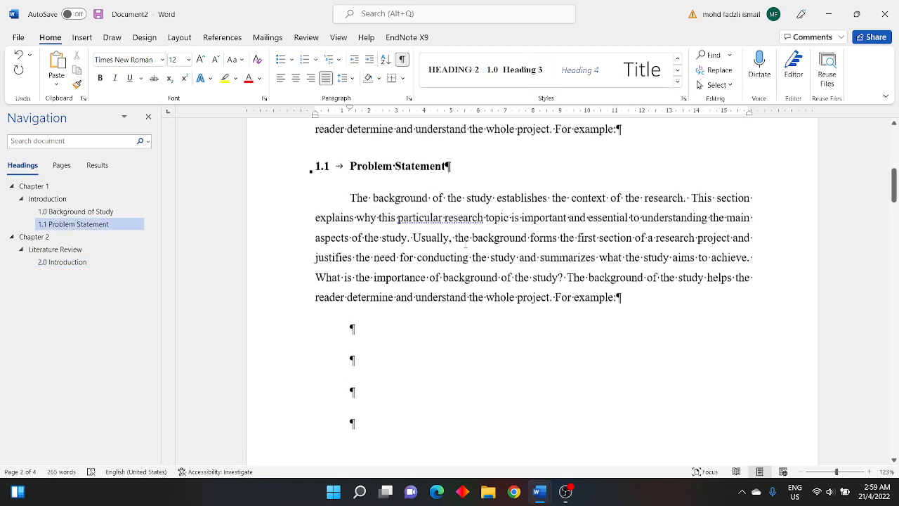
pyautogui.moveTo(618, 313); pyautogui.dragTo(351, 221)
pyautogui.hotkey('ctrl', 'c')
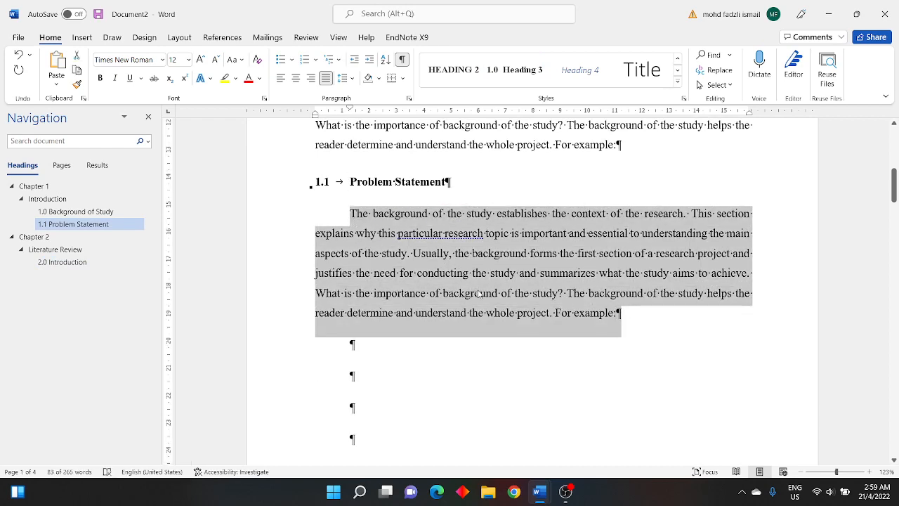
pyautogui.scroll(-10, 468, 297)
pyautogui.scroll(-1, 422, 309)
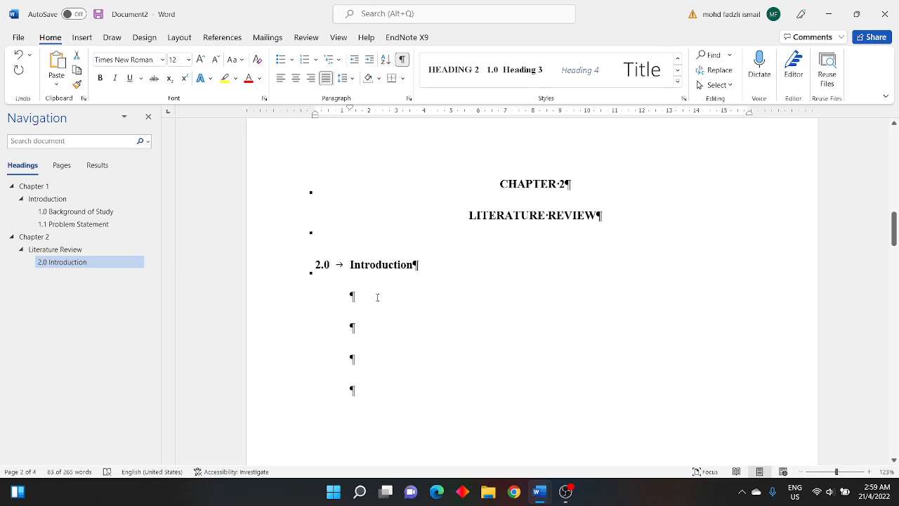
pyautogui.click(372, 297)
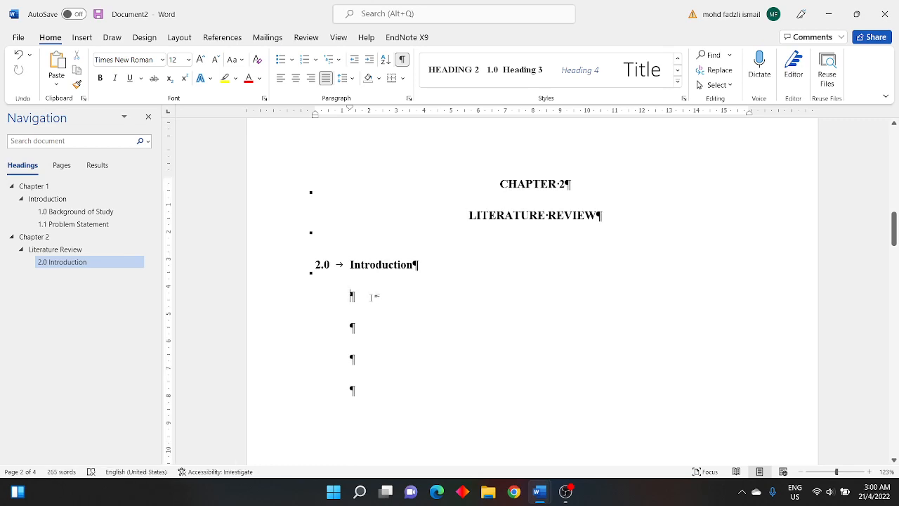
pyautogui.hotkey('ctrl', 'v')
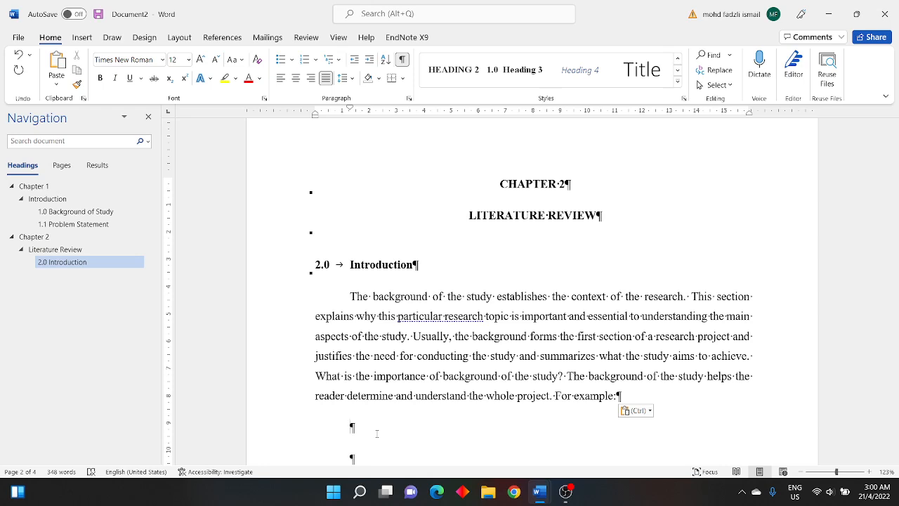
# Add a "Literature Review" heading in the Heading 3 style after the Chapter 2 Introduction paragraph, and hide the formatting marks.
pyautogui.write('Le')
pyautogui.press('BackSpace')
pyautogui.write('iterature')
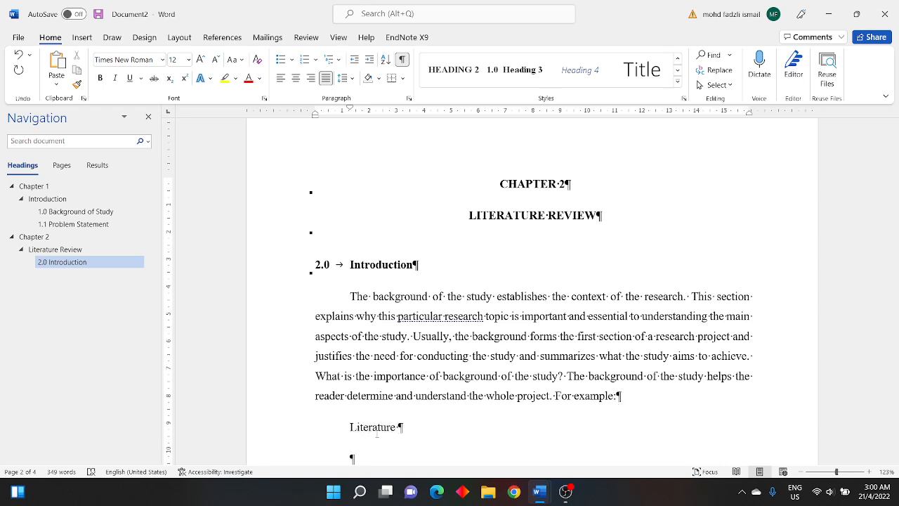
pyautogui.write(' Review')
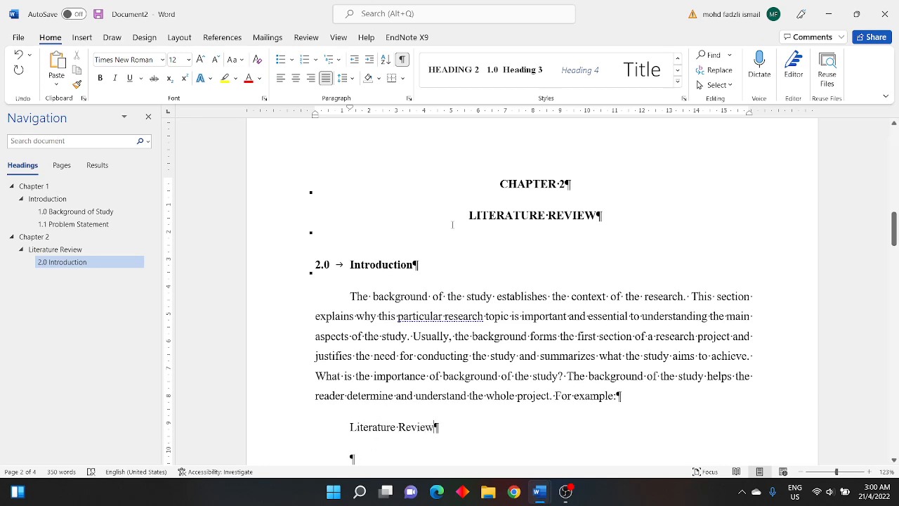
pyautogui.click(515, 69)
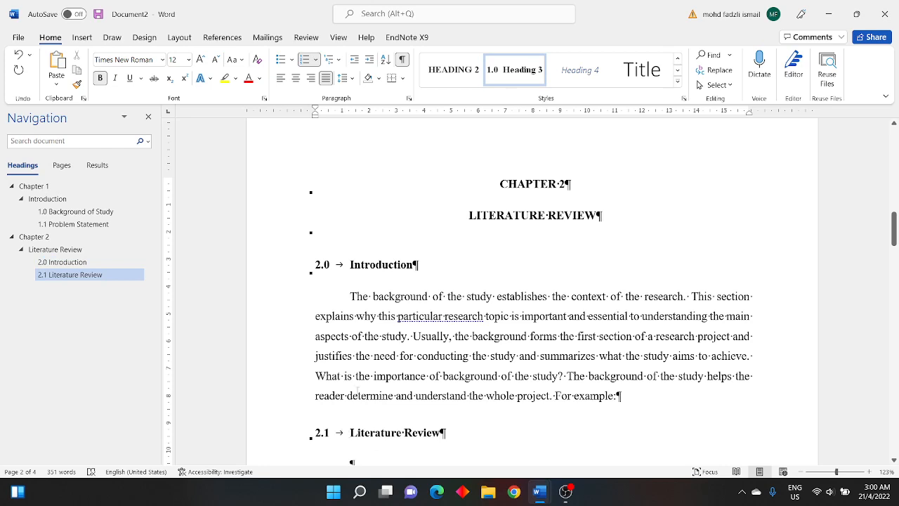
pyautogui.scroll(-2, 358, 391)
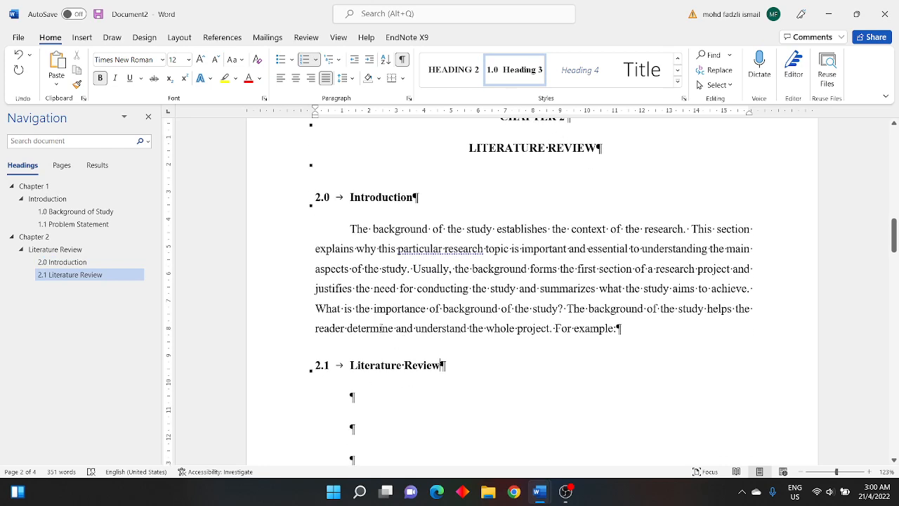
pyautogui.click(402, 59)
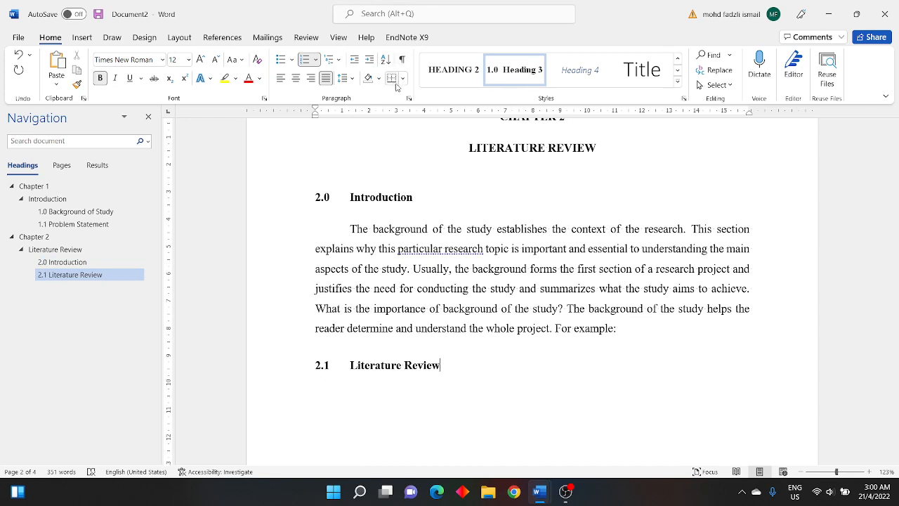
# Display the formatting marks again and paste a second copy of the Problem Statement paragraph directly below the first.
pyautogui.scroll(10, 416, 220)
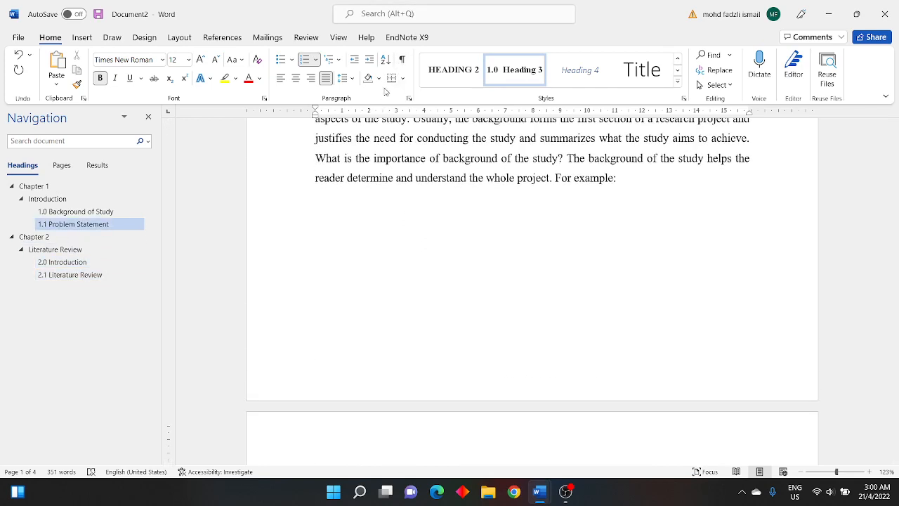
pyautogui.click(401, 59)
pyautogui.click(383, 218)
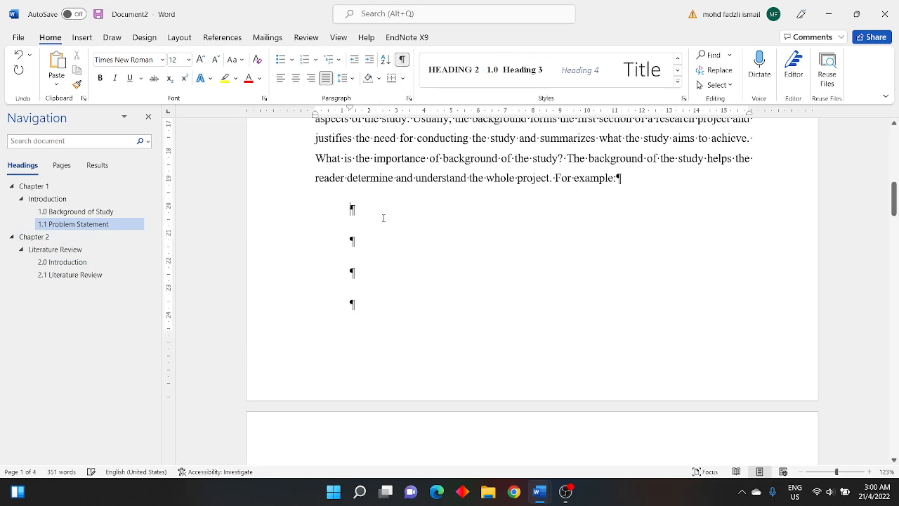
pyautogui.scroll(-1, 581, 204)
pyautogui.scroll(4, 580, 204)
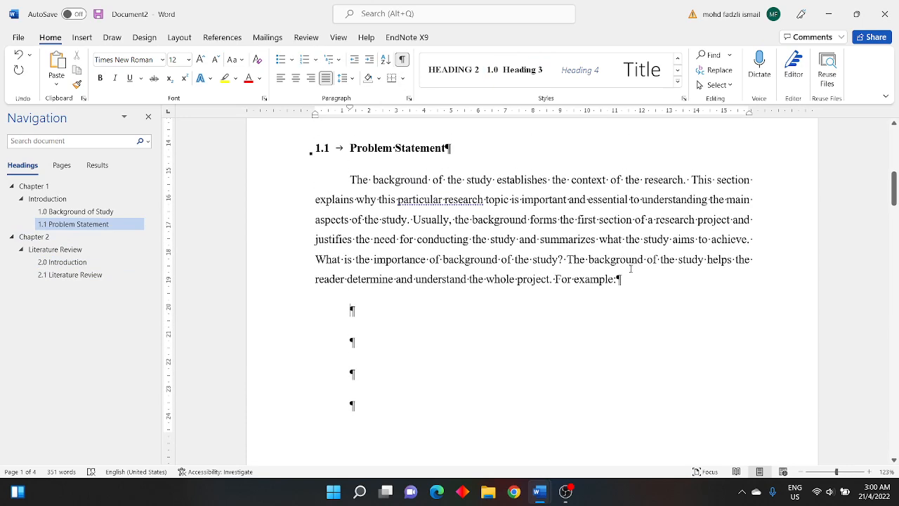
pyautogui.moveTo(618, 279); pyautogui.dragTo(351, 184)
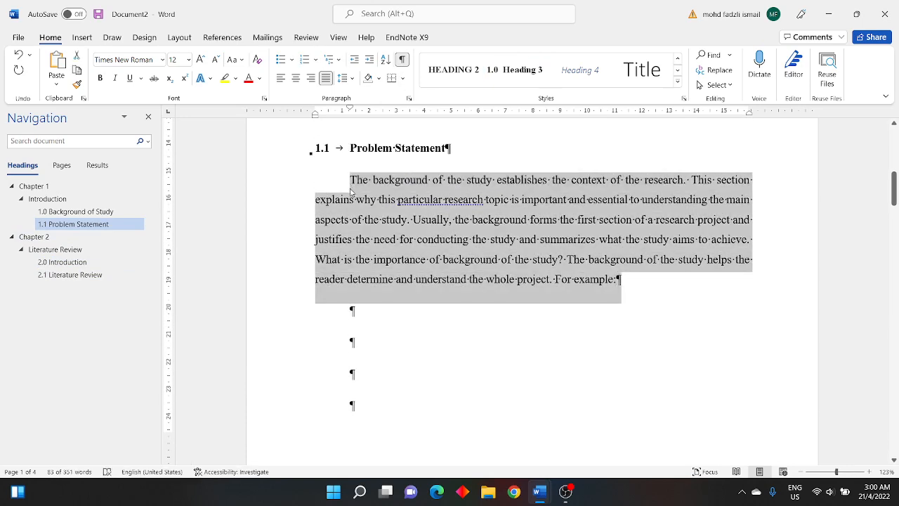
pyautogui.write('The background of the study establishes the context of the research. This section explains why this particular research topic is important and essential to understanding the main aspects of the study. Usually, the background forms the first section of a research project and justifies the need for conducting the study and summarizes what the study aims to achieve. What is the importance of background of the study? The background of the study helps the reader determine and understand the whole project. For example:')
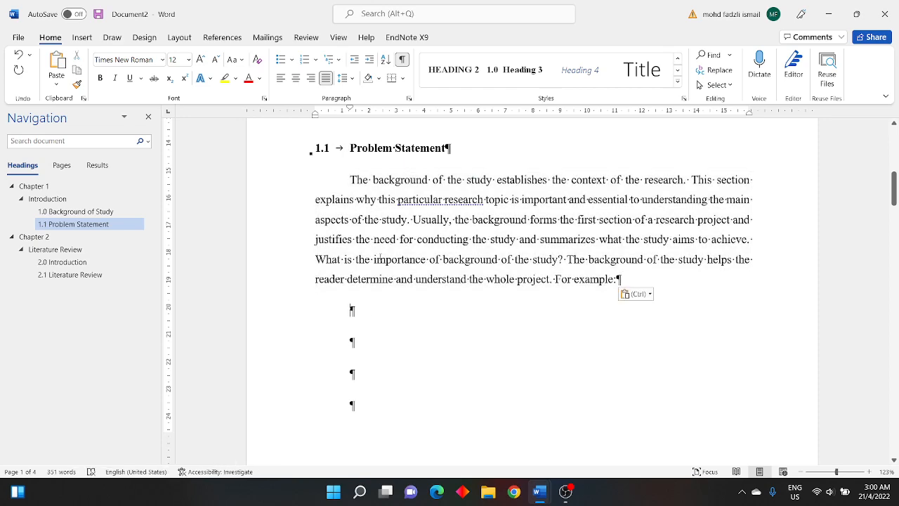
pyautogui.write('The background of the study establishes the context of the research. This section explains why this particular research topic is important and essential to understanding the main aspects of the study. Usually, the background forms the first section of a research project and justifies the need for conducting the study and summarizes what the study aims to achieve. What is the importance of background of the study? The background of the study helps the reader determine and understand the whole project. For example:')
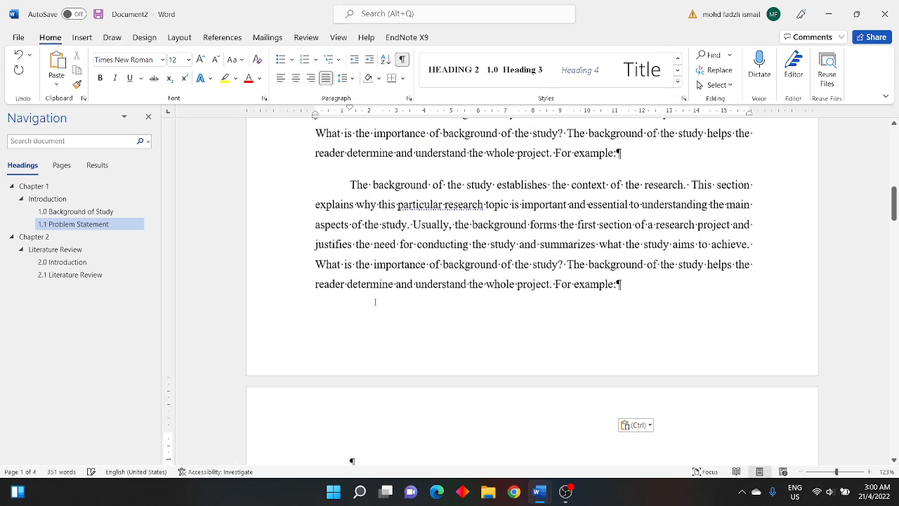
# Insert a page break at the end of the last Problem Statement paragraph, before Chapter 2, and check where it lands.
pyautogui.scroll(-2, 349, 436)
pyautogui.scroll(-3, 389, 255)
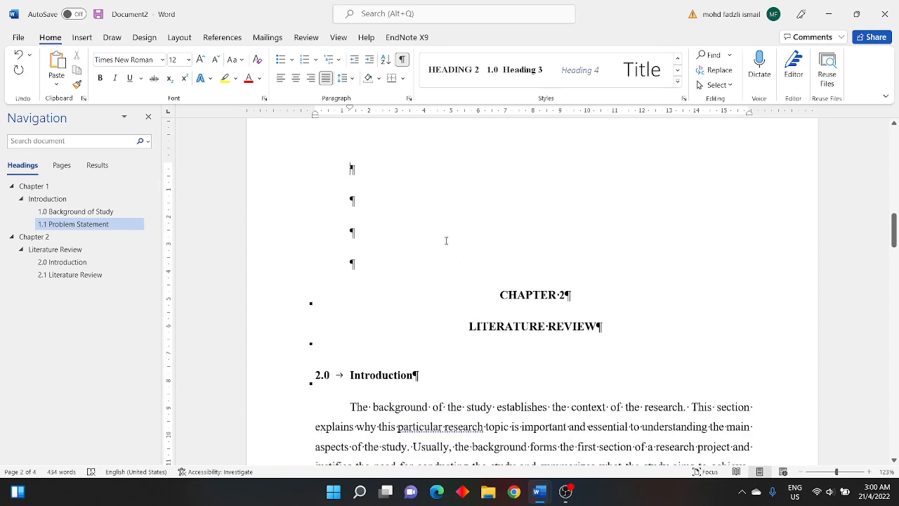
pyautogui.scroll(3, 447, 241)
pyautogui.scroll(2, 454, 245)
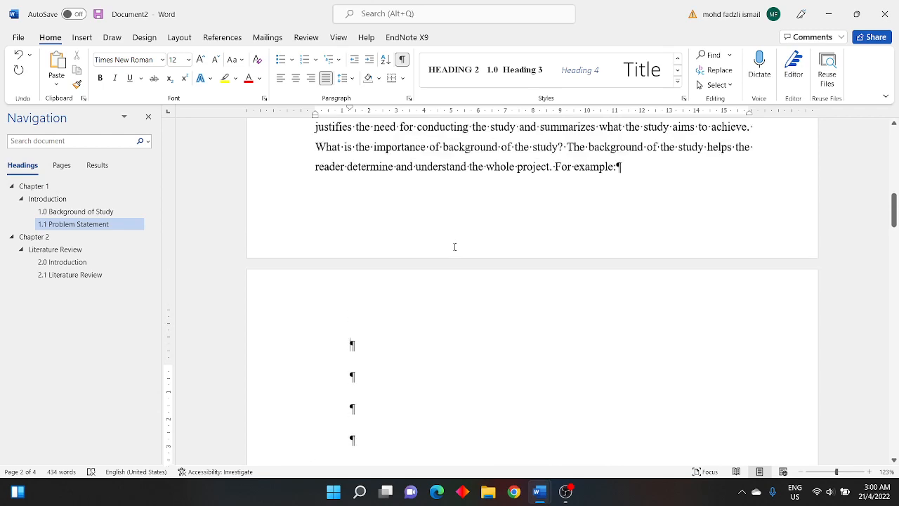
pyautogui.scroll(1, 556, 210)
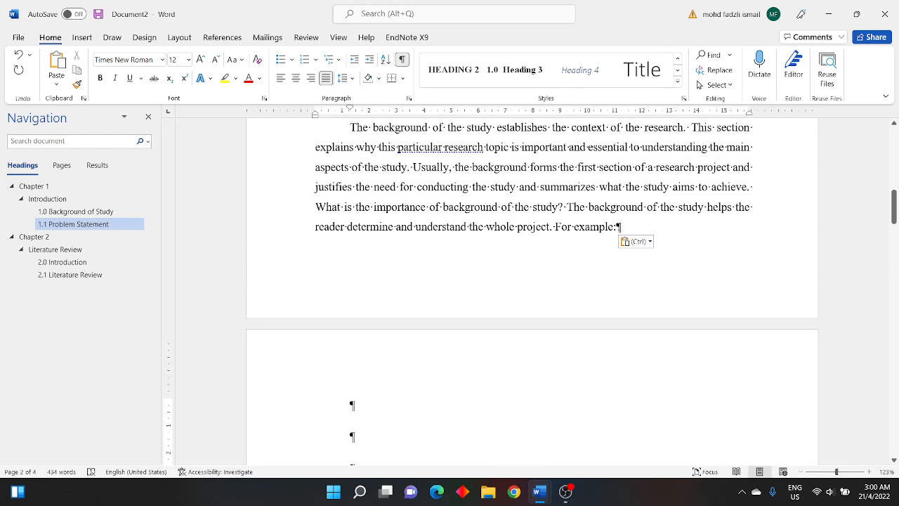
pyautogui.click(621, 227)
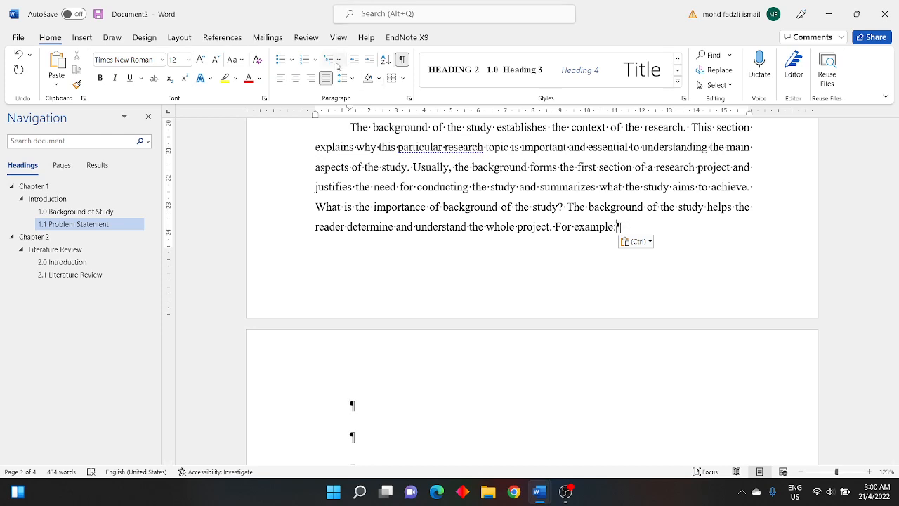
pyautogui.press('ctrl')
pyautogui.click(83, 41)
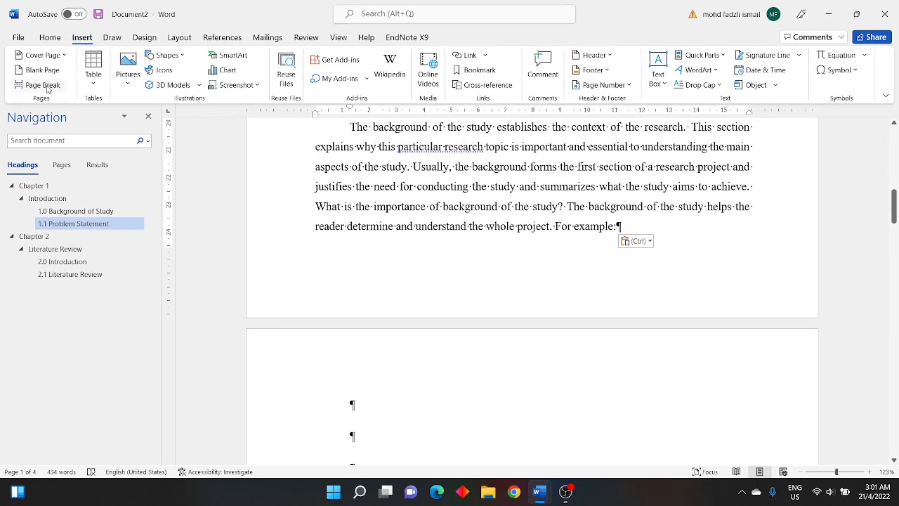
pyautogui.click(47, 87)
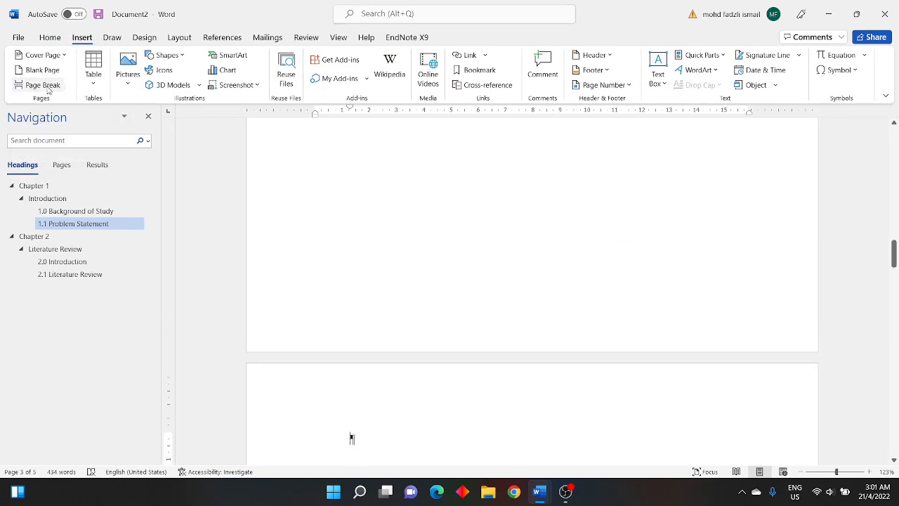
pyautogui.scroll(3, 451, 241)
pyautogui.scroll(5, 495, 255)
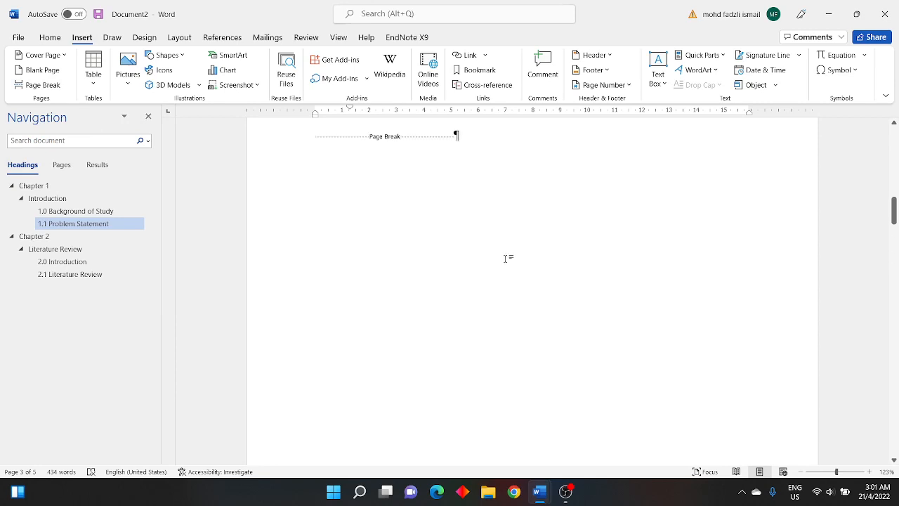
pyautogui.scroll(4, 319, 294)
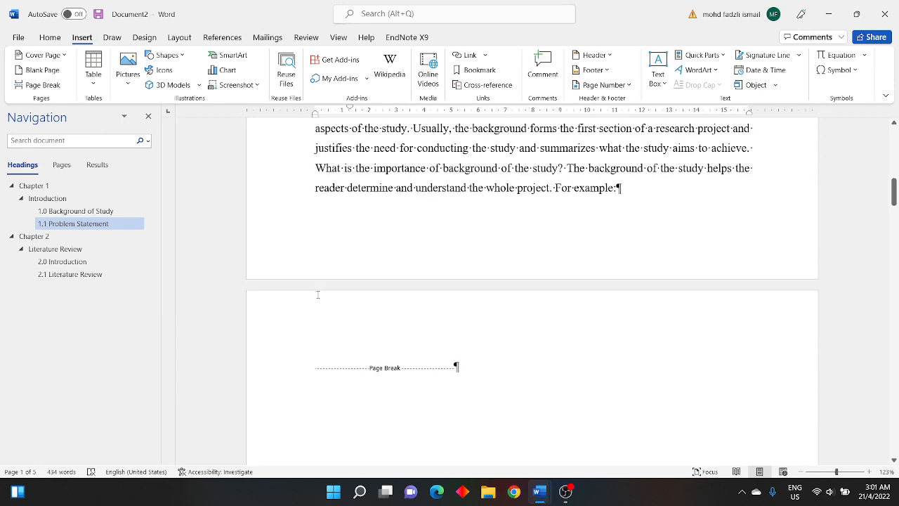
# Move the page break up onto the end of the last Problem Statement paragraph by removing the paragraph mark before it.
pyautogui.scroll(-3, 317, 319)
pyautogui.click(318, 325)
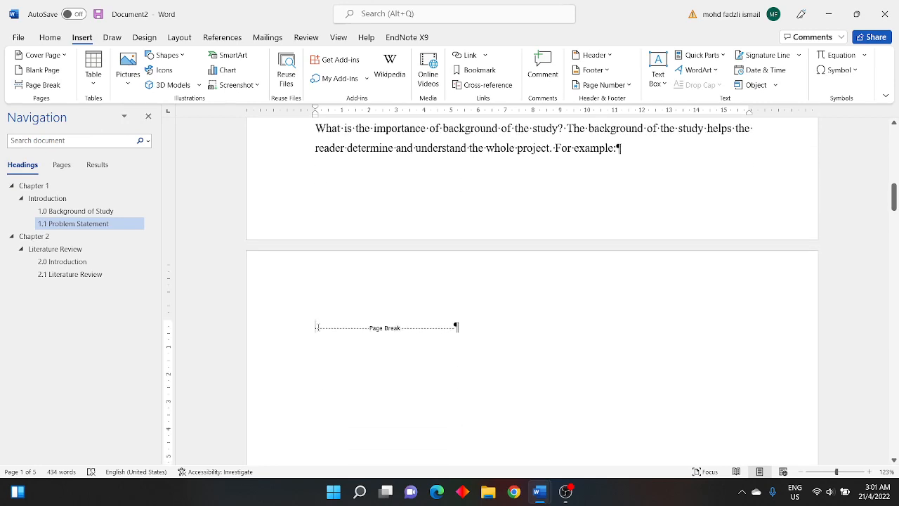
pyautogui.press('BackSpace')
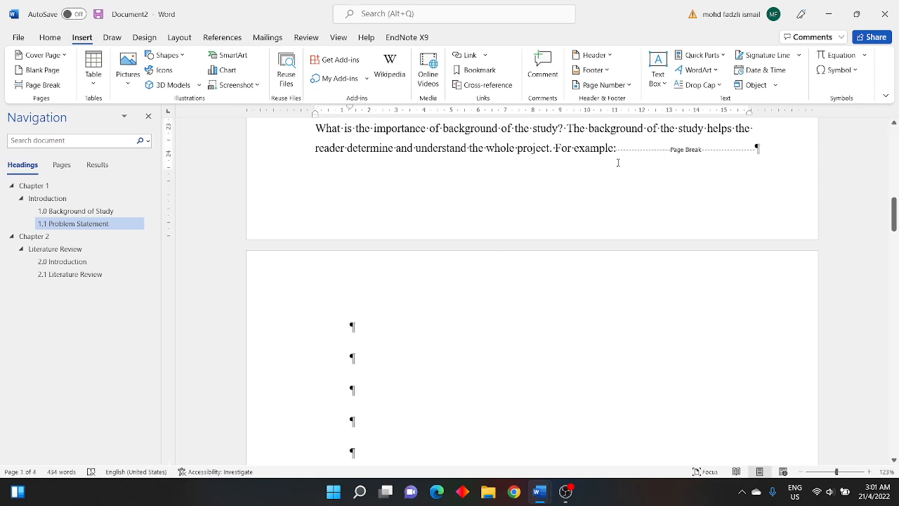
pyautogui.scroll(3, 646, 180)
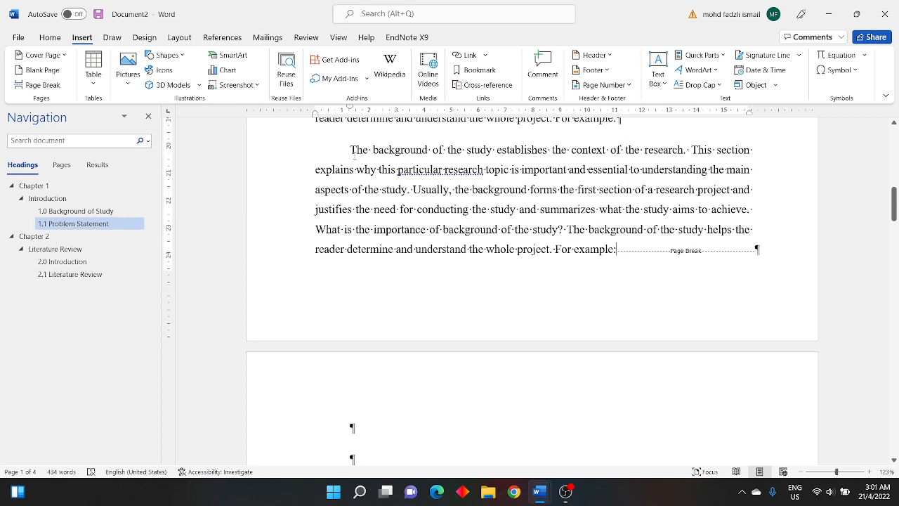
pyautogui.moveTo(350, 150); pyautogui.dragTo(592, 246)
# Delete the five empty paragraphs above the CHAPTER 2 heading so that it starts at the beginning of its page.
pyautogui.scroll(-5, 538, 273)
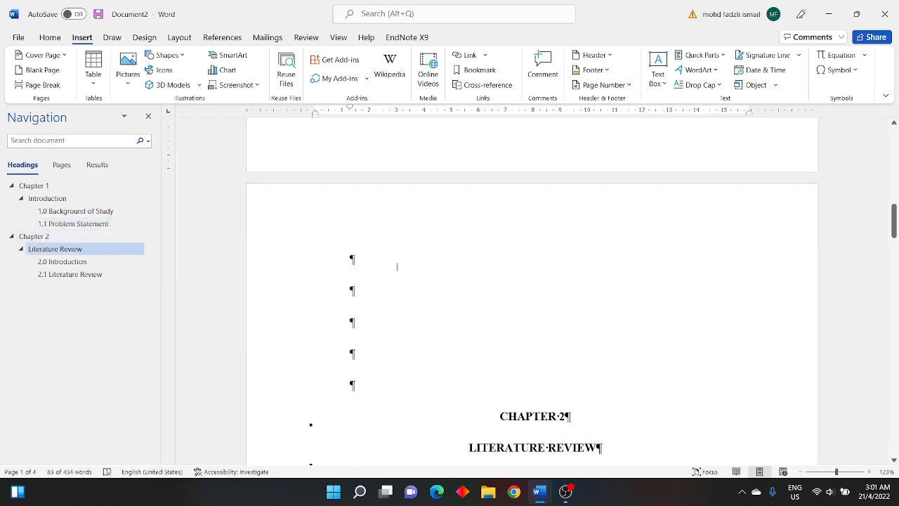
pyautogui.click(396, 261)
pyautogui.press('Delete')
pyautogui.press('Delete')
pyautogui.press('Delete')
pyautogui.press('Delete')
pyautogui.press('Delete')
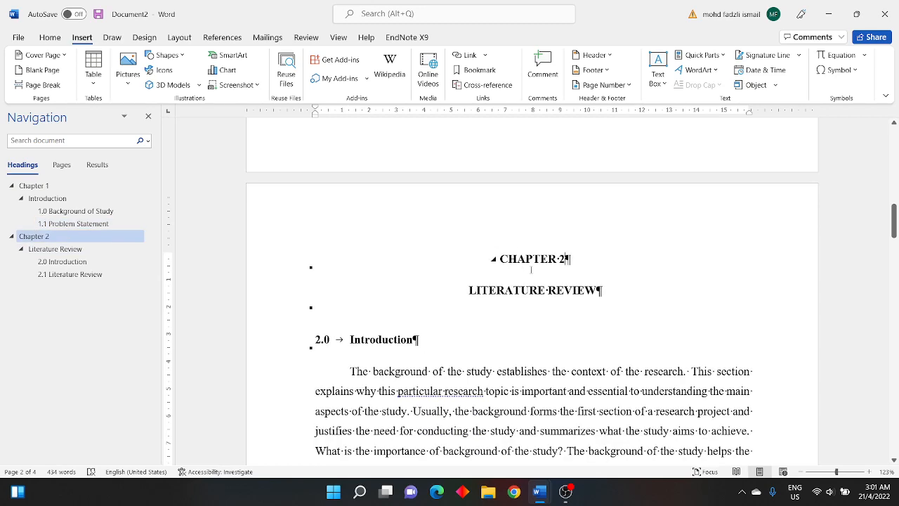
# Delete the text of the second Problem Statement paragraph, keeping the page break that follows it.
pyautogui.scroll(5, 531, 269)
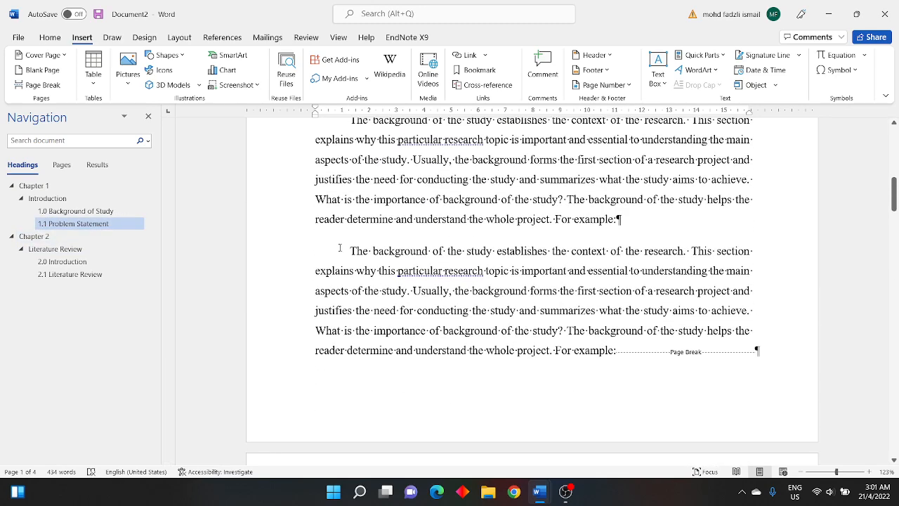
pyautogui.moveTo(347, 249); pyautogui.dragTo(617, 354)
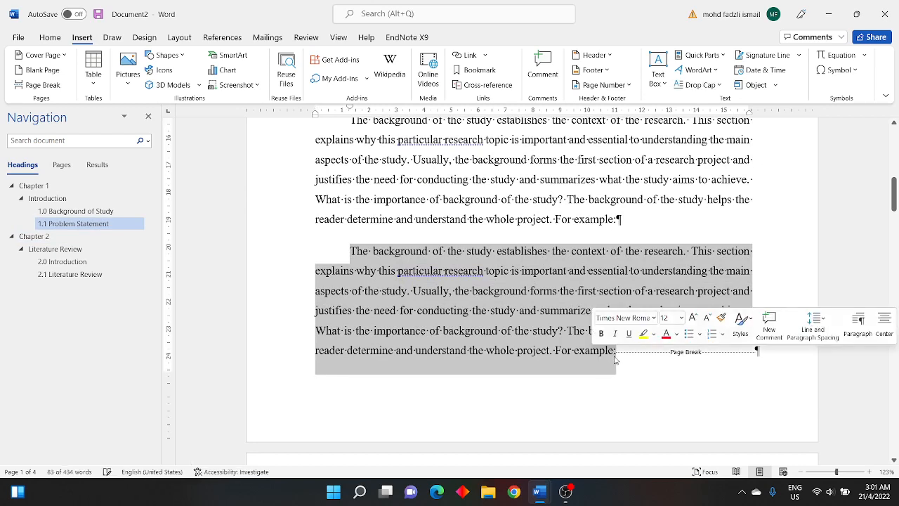
pyautogui.press('Delete')
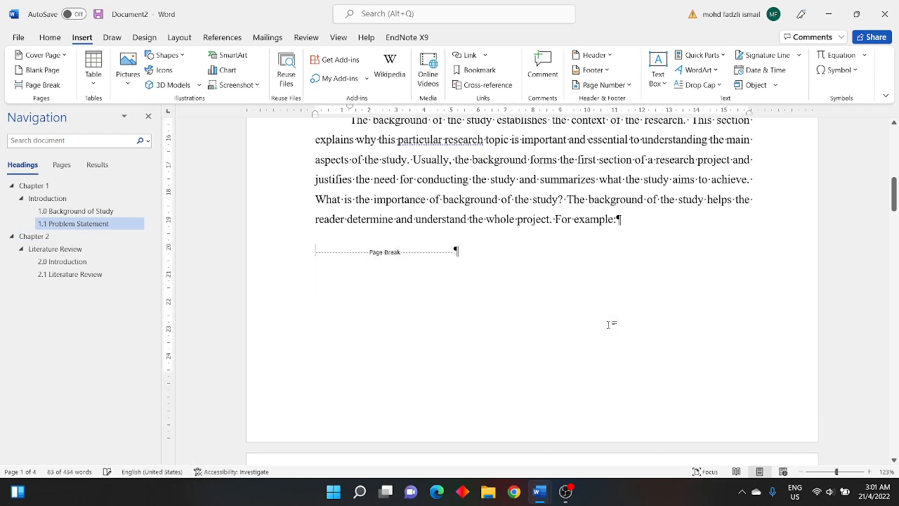
# Examine where Chapter 2 starts after the page break and how its Introduction and Literature Review sections are laid out.
pyautogui.scroll(-3, 420, 299)
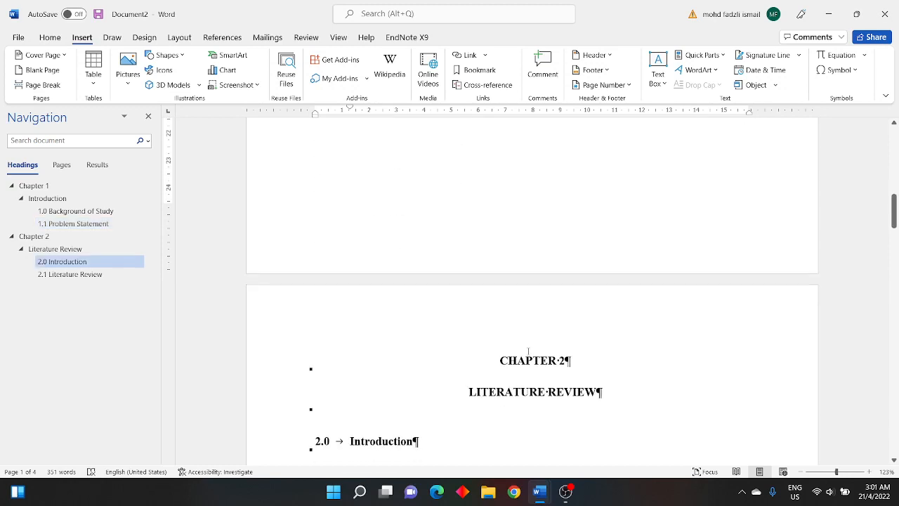
pyautogui.scroll(2, 427, 259)
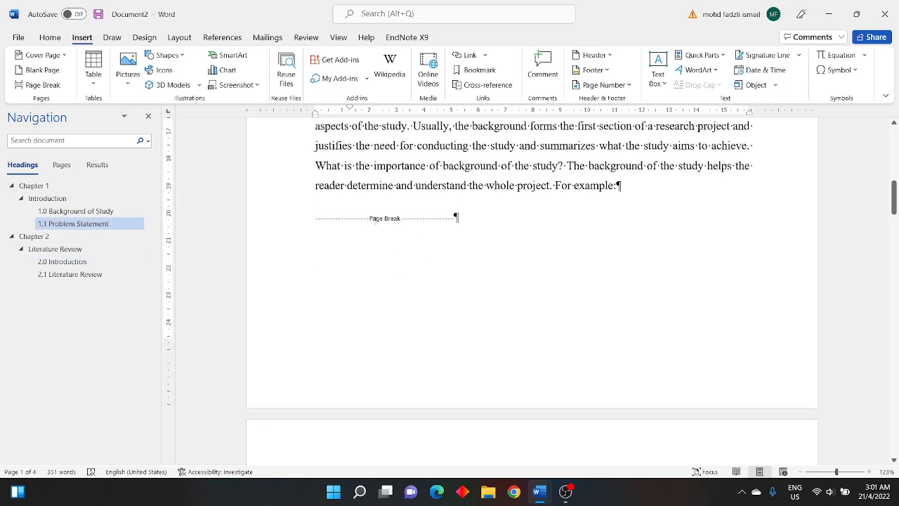
pyautogui.scroll(-3, 498, 303)
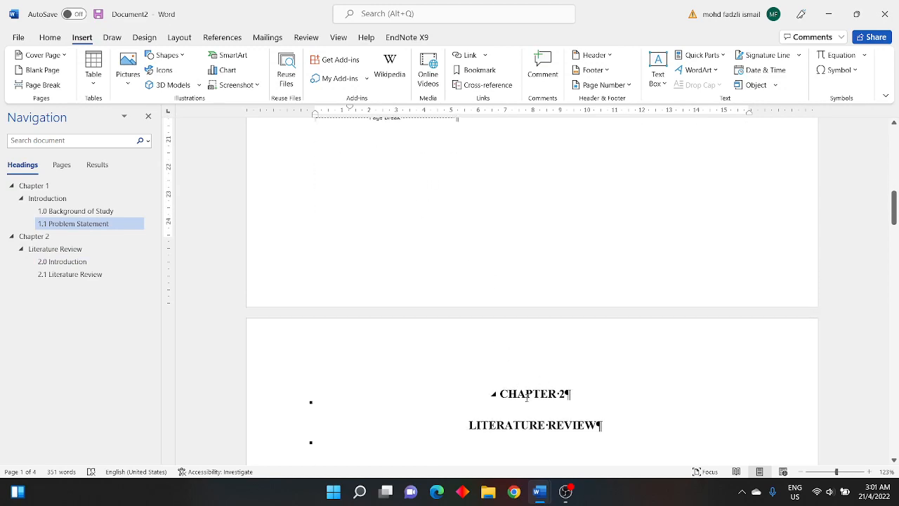
pyautogui.scroll(-4, 545, 379)
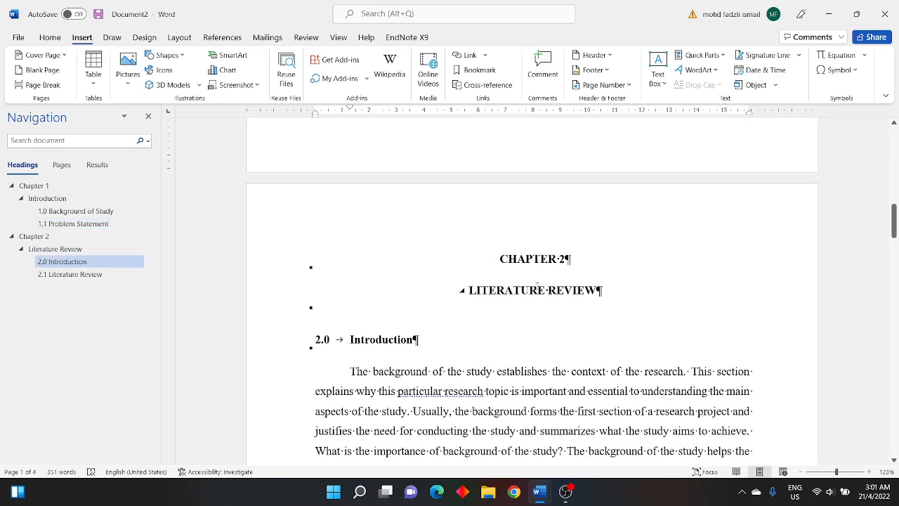
pyautogui.scroll(-3, 537, 284)
pyautogui.scroll(-6, 531, 283)
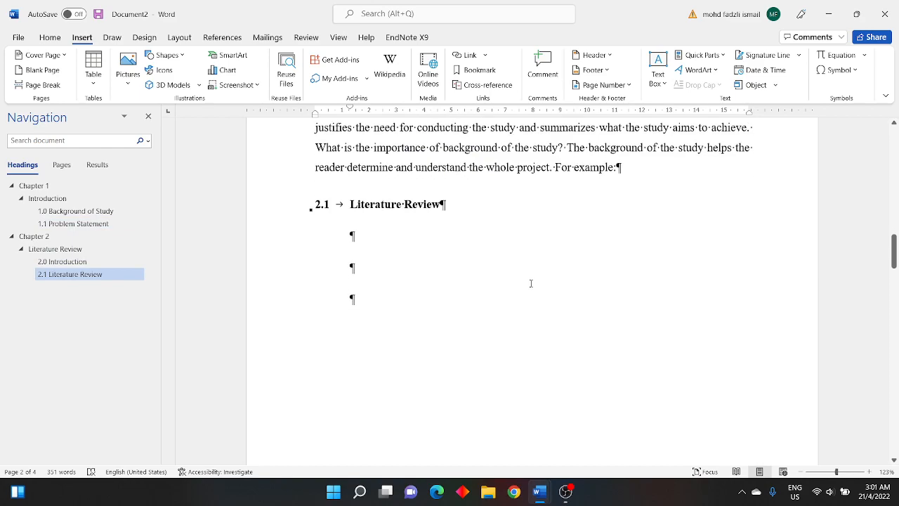
pyautogui.scroll(8, 532, 282)
pyautogui.scroll(-11, 534, 284)
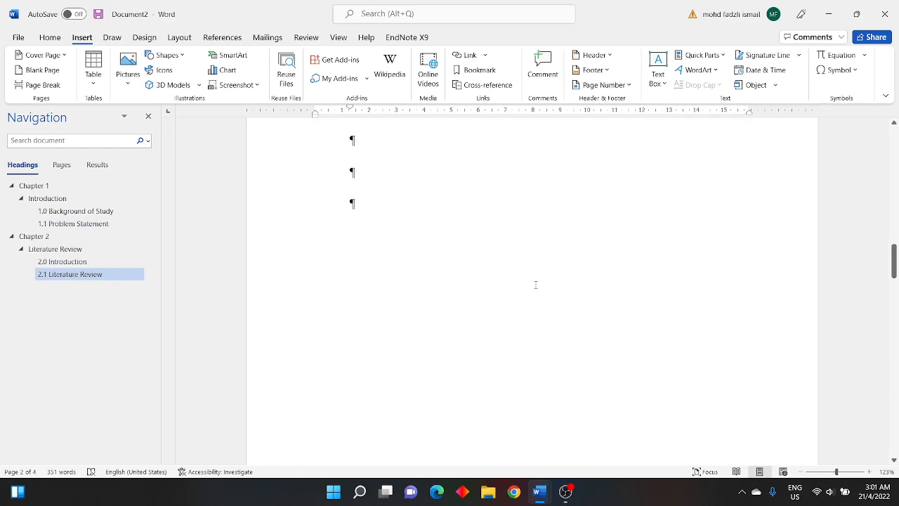
pyautogui.scroll(5, 536, 283)
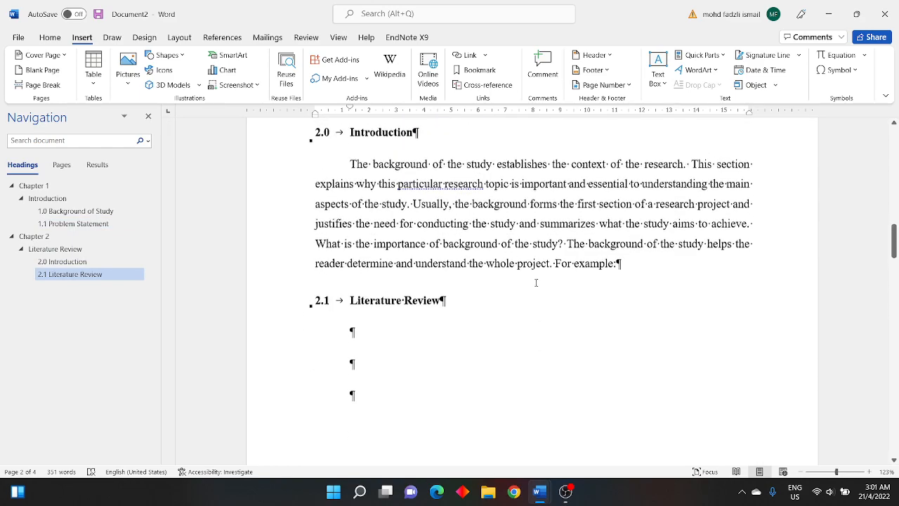
pyautogui.scroll(5, 536, 283)
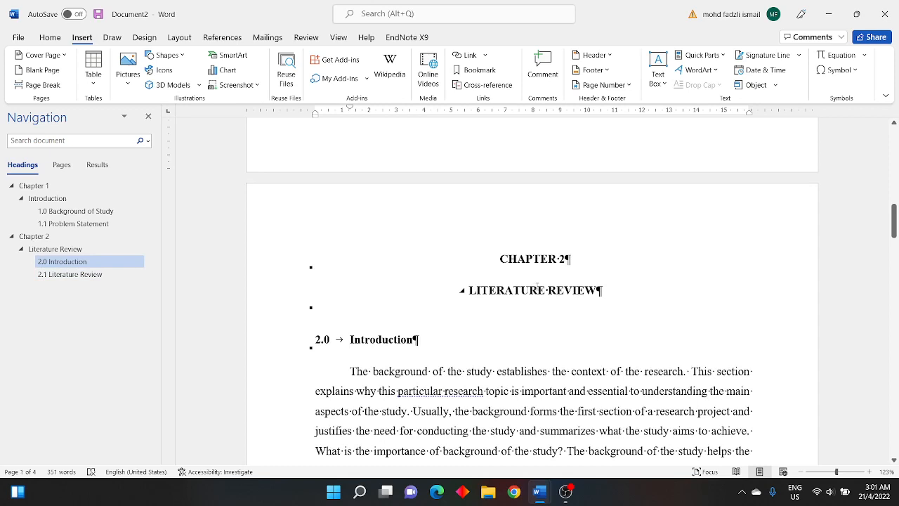
pyautogui.scroll(-10, 537, 284)
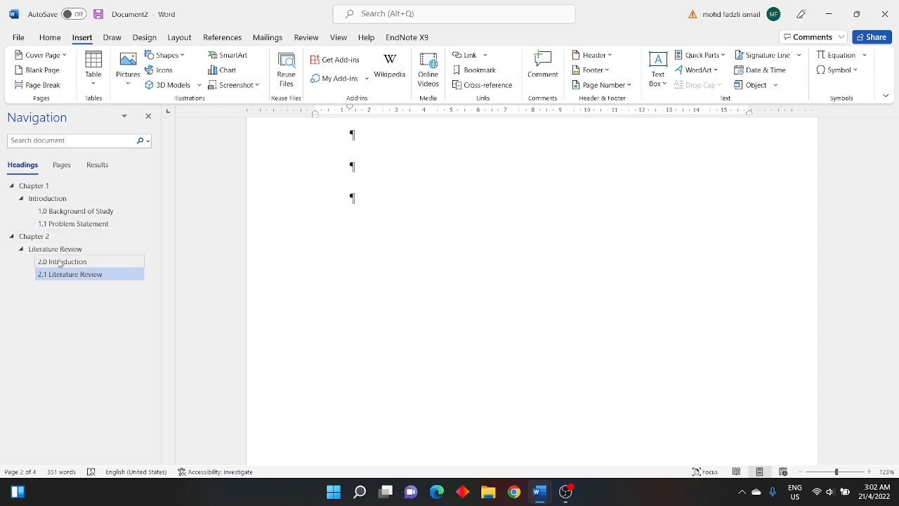
# Collapse the Chapter 1 and Chapter 2 branches in the heading outline level by level, and expand them all again.
pyautogui.click(23, 250)
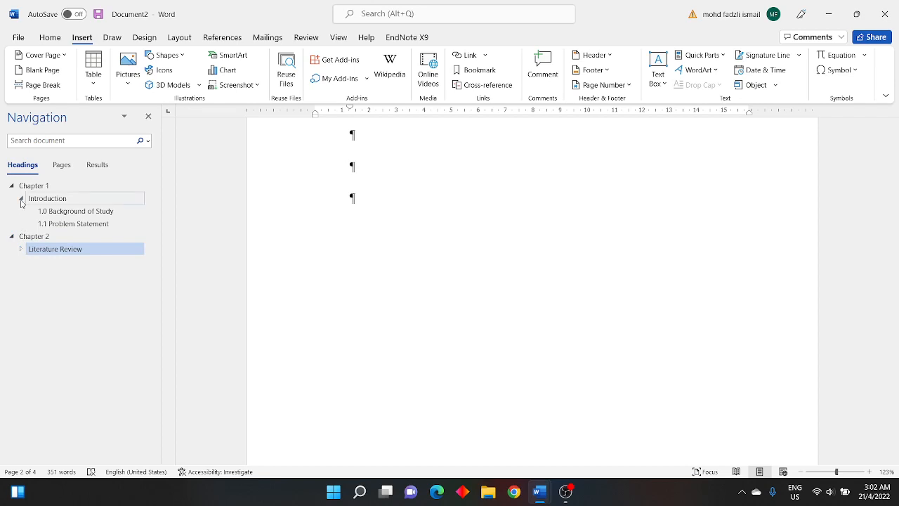
pyautogui.click(21, 198)
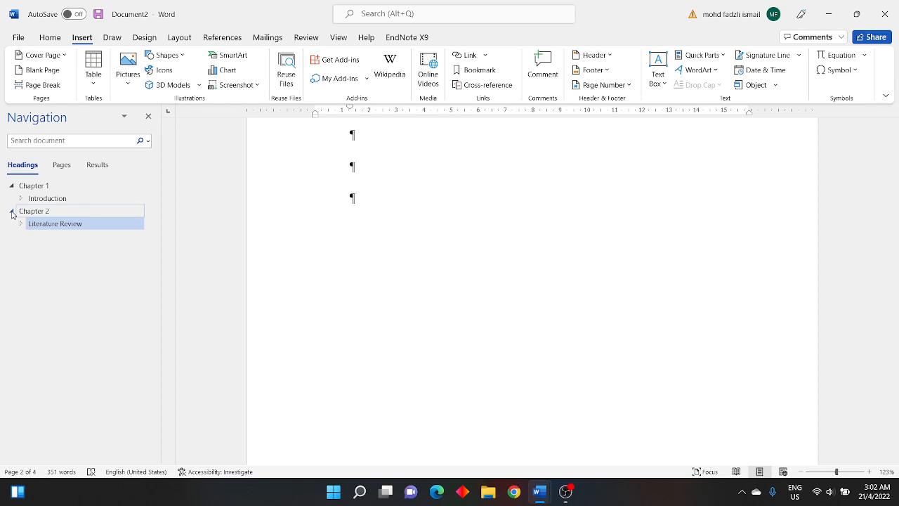
pyautogui.click(11, 212)
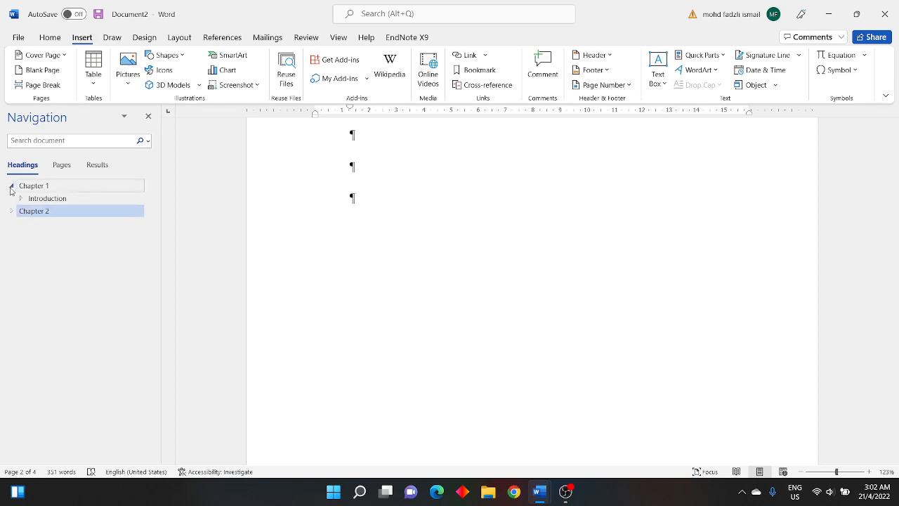
pyautogui.click(11, 186)
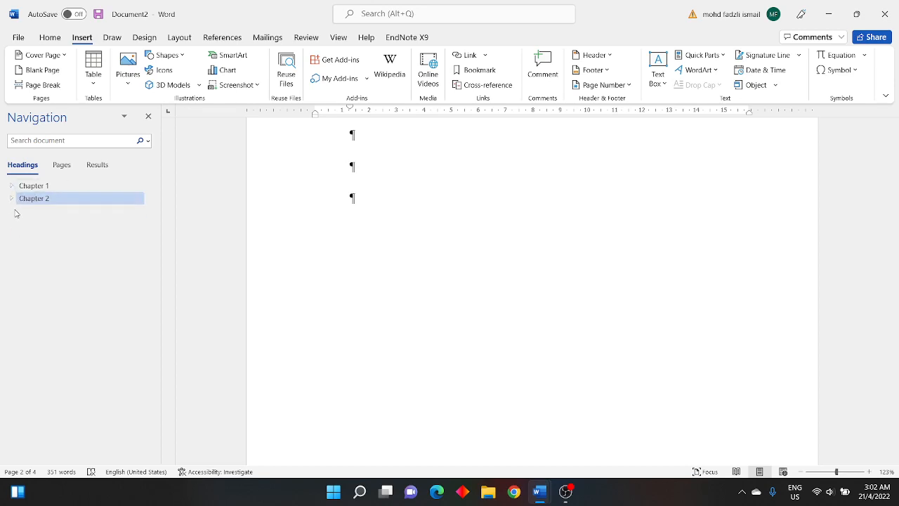
pyautogui.click(11, 199)
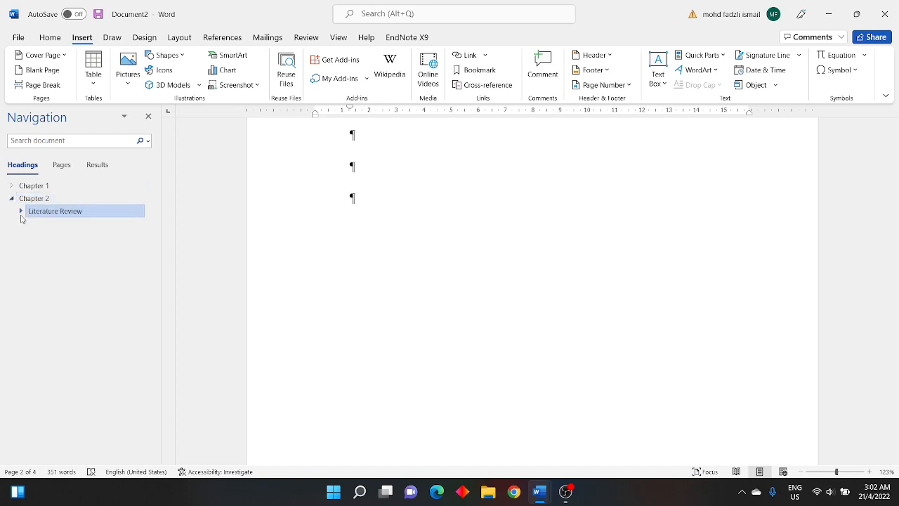
pyautogui.click(21, 212)
pyautogui.click(11, 186)
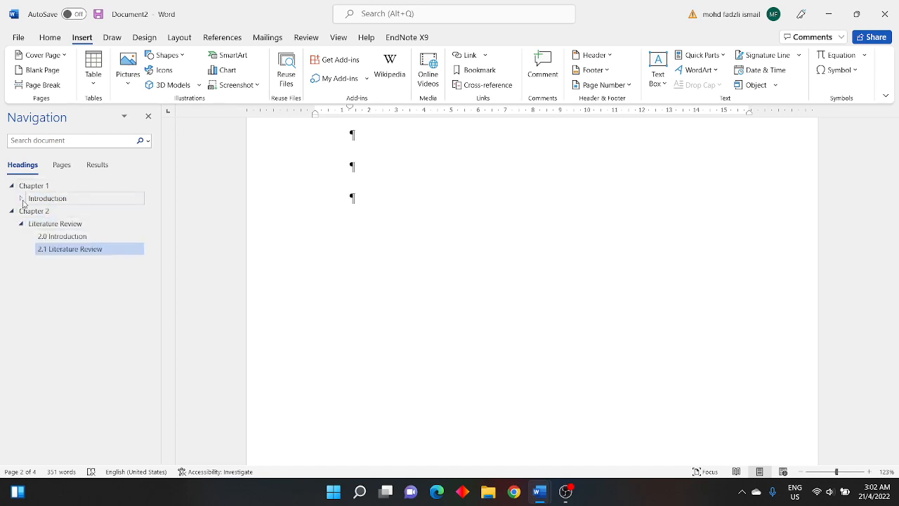
pyautogui.click(21, 198)
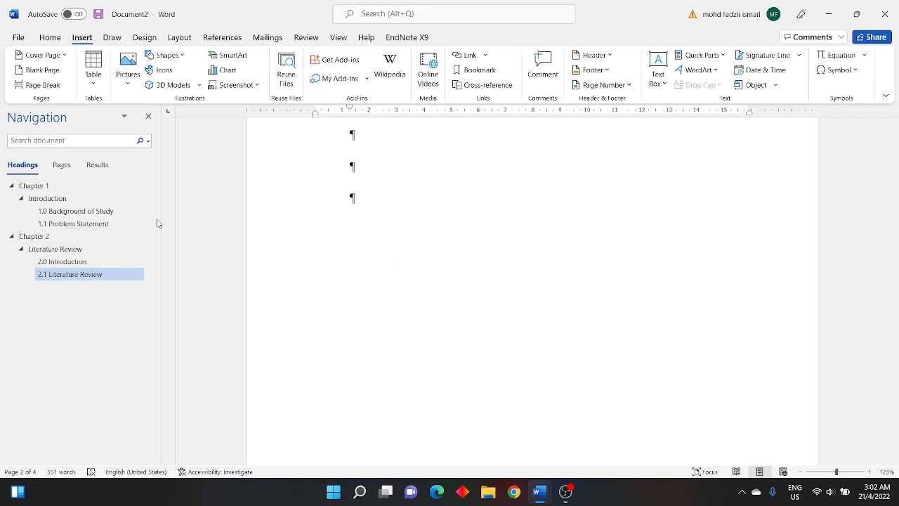
# Go to the 1.0 Background of Study section, look over the Chapter 1 layout, and hide the formatting marks.
pyautogui.click(83, 213)
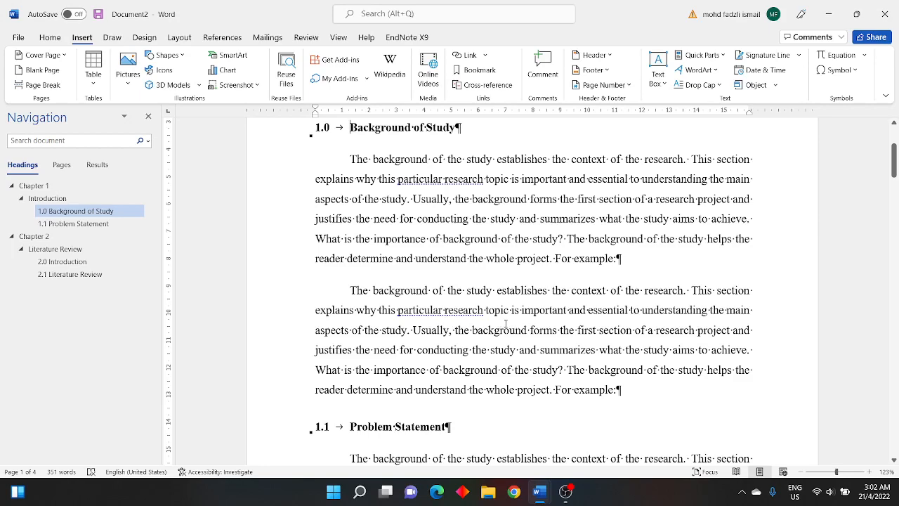
pyautogui.scroll(3, 509, 324)
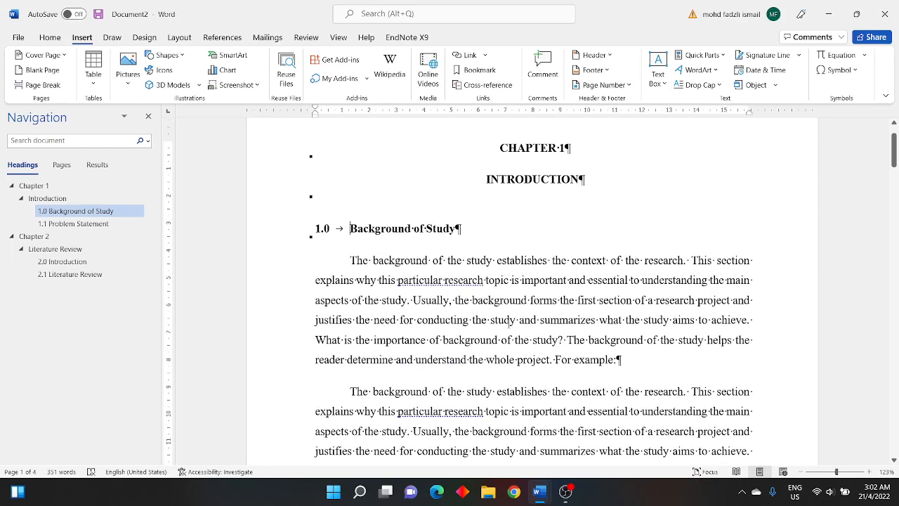
pyautogui.scroll(-5, 509, 323)
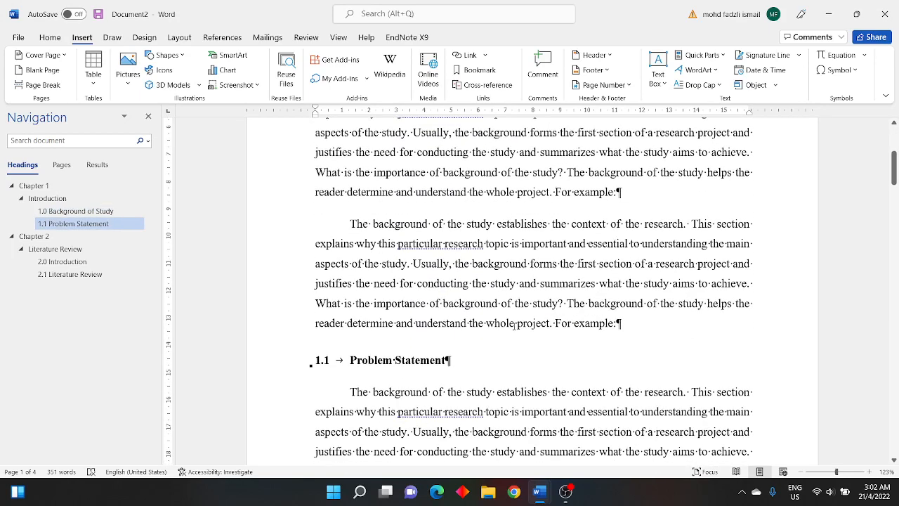
pyautogui.scroll(-2, 518, 328)
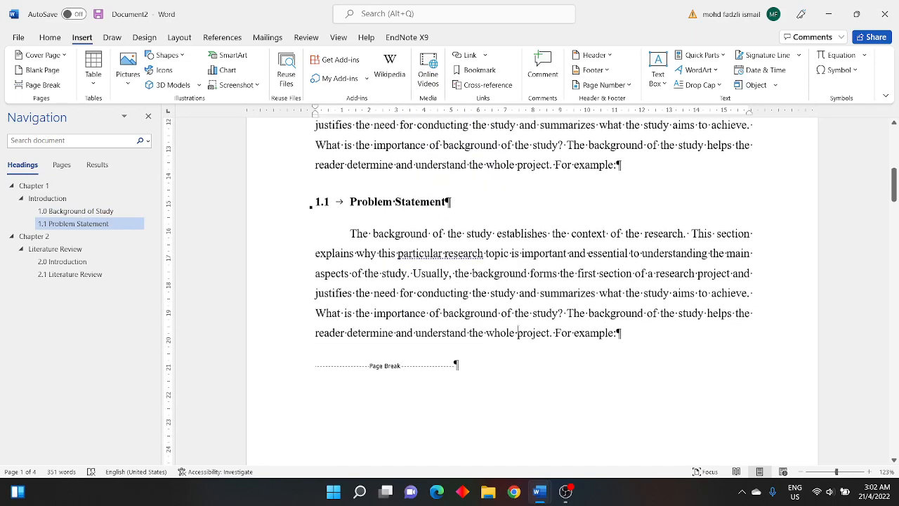
pyautogui.scroll(8, 518, 328)
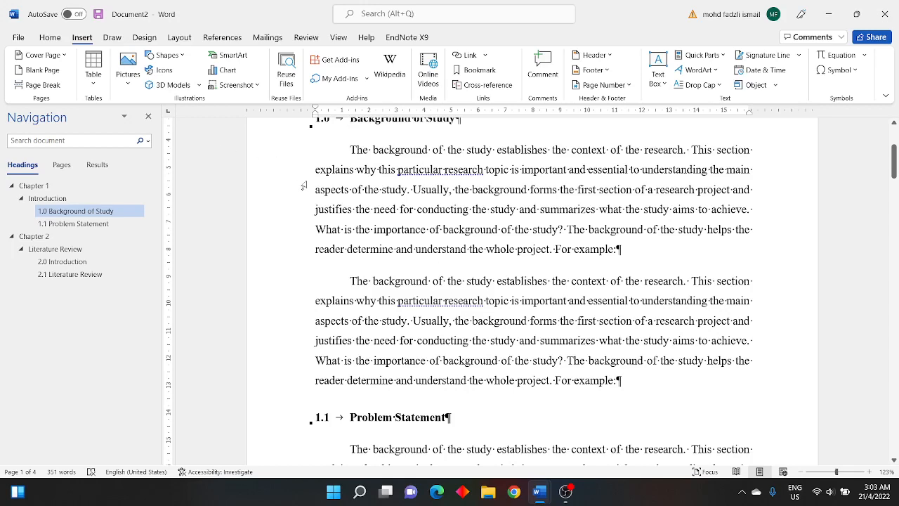
pyautogui.click(49, 38)
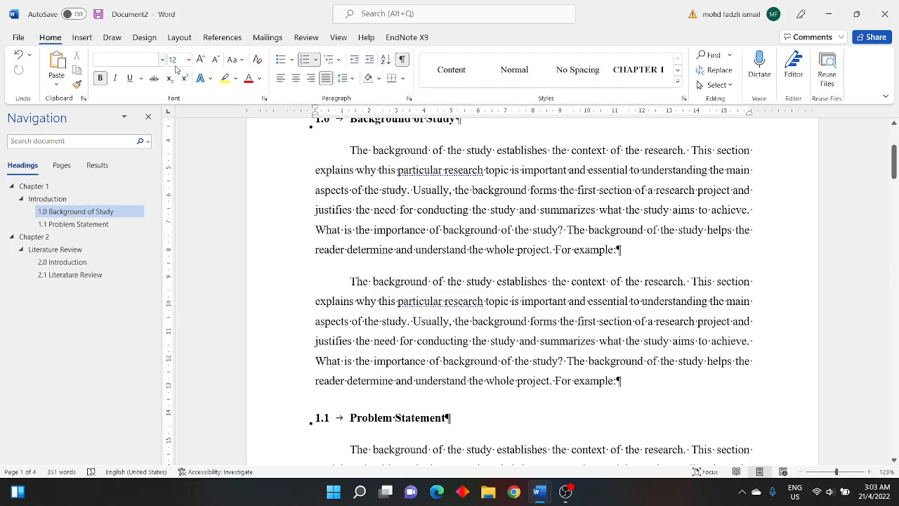
pyautogui.click(402, 59)
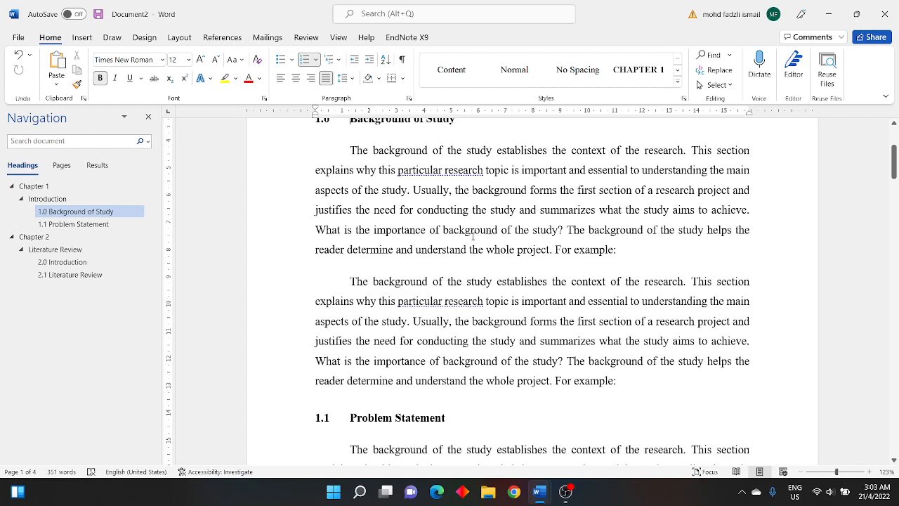